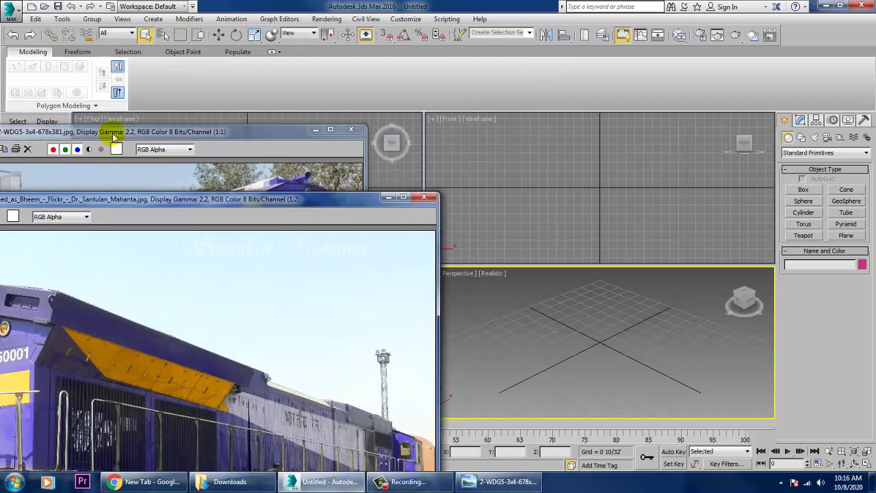
Arrange the locomotive reference photos to stay visible and maximize the perspective viewport for modelling
{"action": "left_click_drag", "start_coordinate": [376, 201], "coordinate": [232, 189]}
{"action": "left_click", "coordinate": [308, 259]}
{"action": "left_click", "coordinate": [644, 378]}
{"action": "key", "text": "alt+w"}
{"action": "middle_click_drag", "start_coordinate": [595, 348], "coordinate": [584, 318]}
{"action": "scroll", "coordinate": [625, 324], "scroll_direction": "down", "scroll_amount": 3}
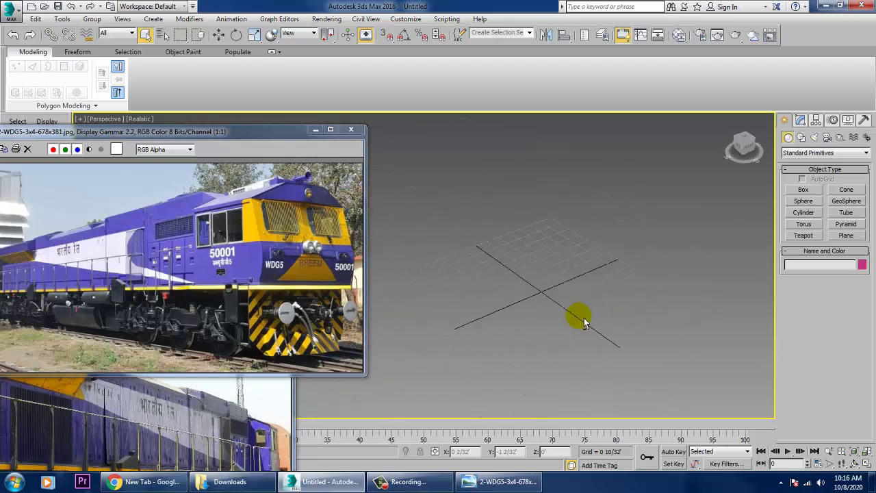
Create a large ground plane that extends well beyond the home grid
{"action": "left_click", "coordinate": [847, 235]}
{"action": "left_click_drag", "start_coordinate": [587, 195], "coordinate": [539, 476]}
{"action": "scroll", "coordinate": [577, 291], "scroll_direction": "up", "scroll_amount": 2}
{"action": "key", "text": "w"}
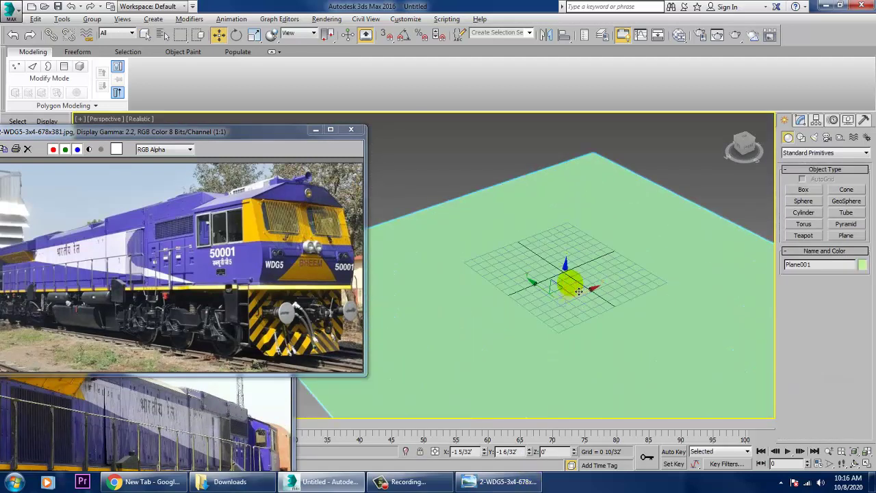
Create a box about 3 13/32' long and 3 31/32' wide on the ground plane as the locomotive cab
{"action": "scroll", "coordinate": [254, 226], "scroll_direction": "up", "scroll_amount": 2}
{"action": "scroll", "coordinate": [259, 236], "scroll_direction": "down", "scroll_amount": 1}
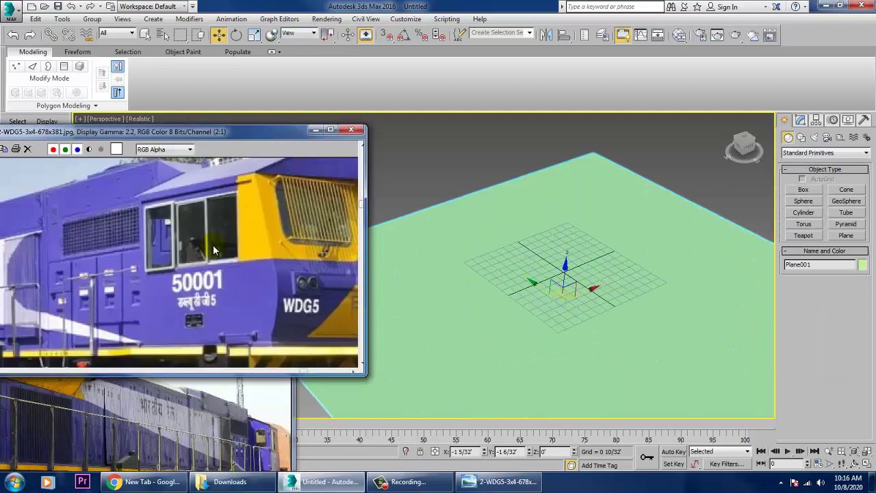
{"action": "middle_click_drag", "start_coordinate": [215, 251], "coordinate": [112, 254]}
{"action": "scroll", "coordinate": [202, 286], "scroll_direction": "down", "scroll_amount": 1}
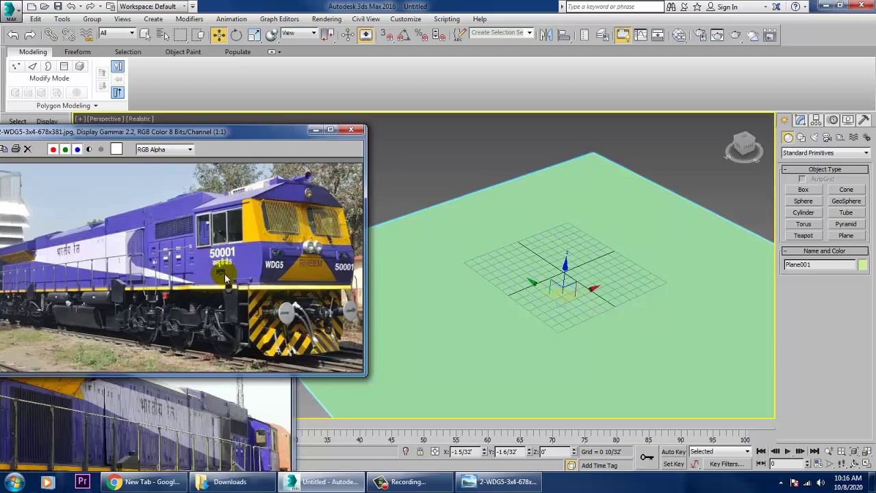
{"action": "left_click", "coordinate": [804, 190]}
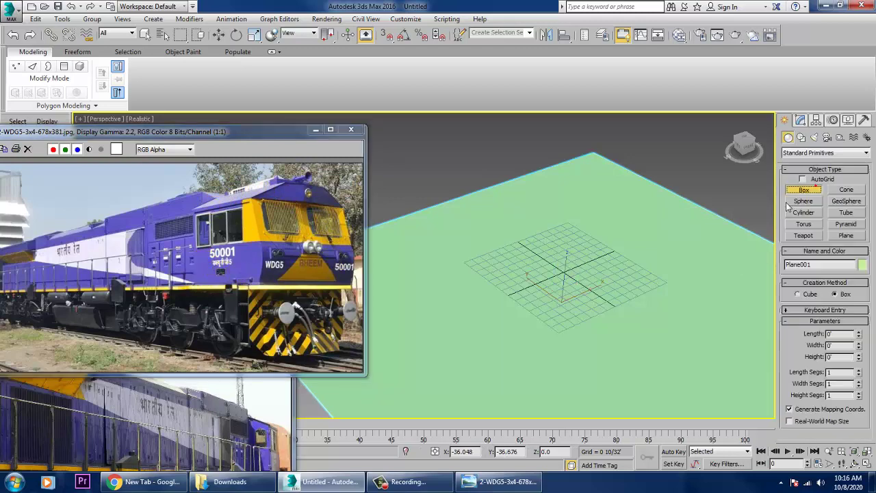
{"action": "left_click_drag", "start_coordinate": [606, 279], "coordinate": [581, 376]}
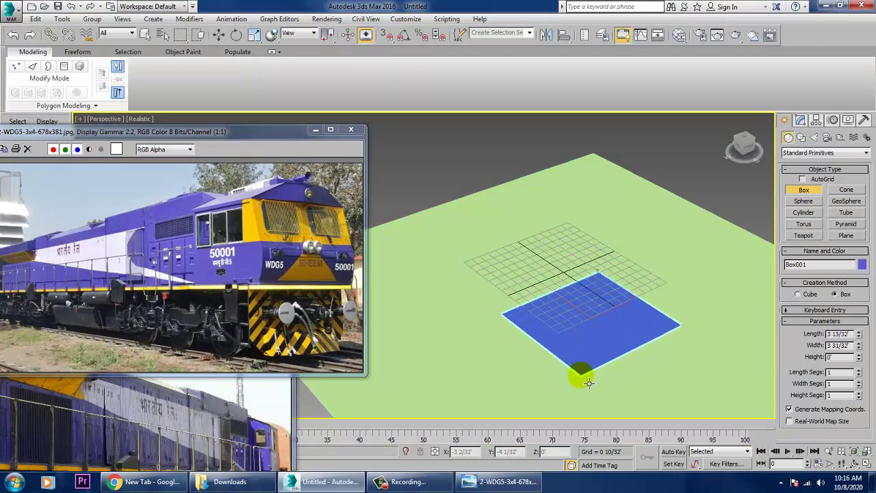
{"action": "left_click", "coordinate": [595, 290]}
{"action": "right_click", "coordinate": [597, 288]}
{"action": "mouse_move", "coordinate": [605, 279]}
{"action": "middle_mouse_down", "text": "alt"}
{"action": "mouse_move", "coordinate": [616, 252]}
{"action": "mouse_move", "coordinate": [618, 268]}
{"action": "middle_mouse_up", "text": "alt"}
{"action": "scroll", "coordinate": [619, 268], "scroll_direction": "up", "scroll_amount": 5}
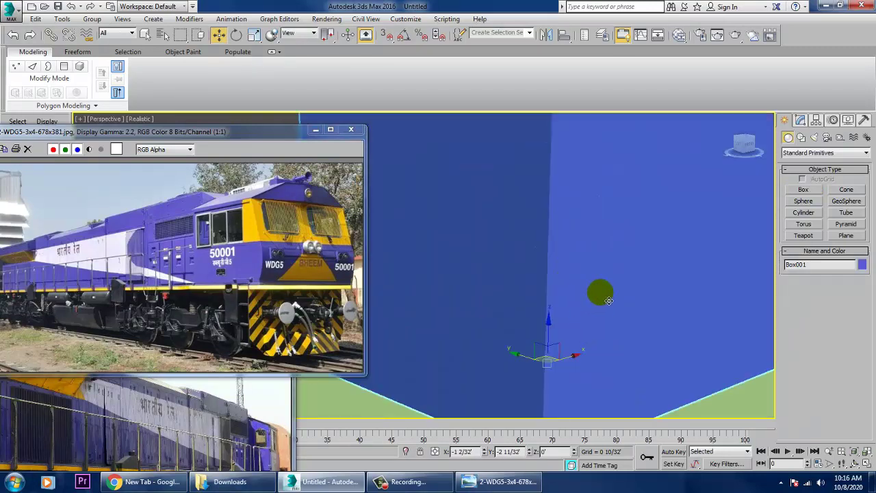
{"action": "scroll", "coordinate": [581, 289], "scroll_direction": "down", "scroll_amount": 4}
{"action": "scroll", "coordinate": [268, 266], "scroll_direction": "up", "scroll_amount": 1}
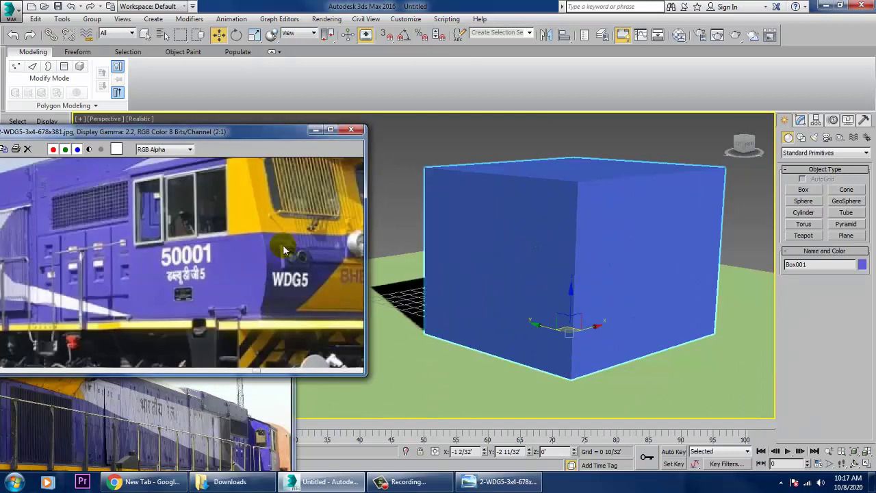
Scale the cab box down slightly and raise it to about Z 0 16/32' above the ground plane
{"action": "scroll", "coordinate": [634, 365], "scroll_direction": "down", "scroll_amount": 1}
{"action": "left_click", "coordinate": [614, 351]}
{"action": "left_click", "coordinate": [593, 336]}
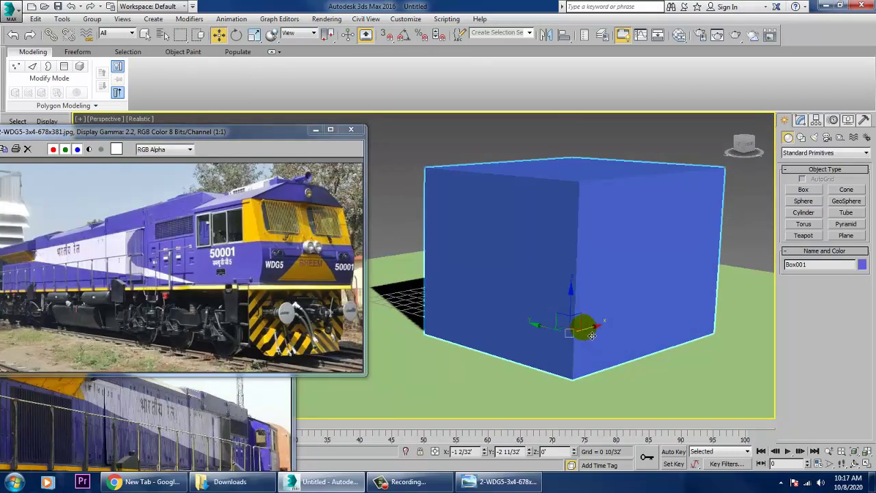
{"action": "key", "text": "r"}
{"action": "left_click_drag", "start_coordinate": [591, 338], "coordinate": [592, 351]}
{"action": "key", "text": "w"}
{"action": "left_click_drag", "start_coordinate": [572, 302], "coordinate": [618, 265]}
{"action": "middle_click_drag", "start_coordinate": [619, 267], "coordinate": [531, 257], "text": "alt"}
Check the cab in the reference photo, display edged faces and convert the box to an Editable Poly
{"action": "left_click", "coordinate": [246, 220]}
{"action": "scroll", "coordinate": [247, 220], "scroll_direction": "up", "scroll_amount": 1}
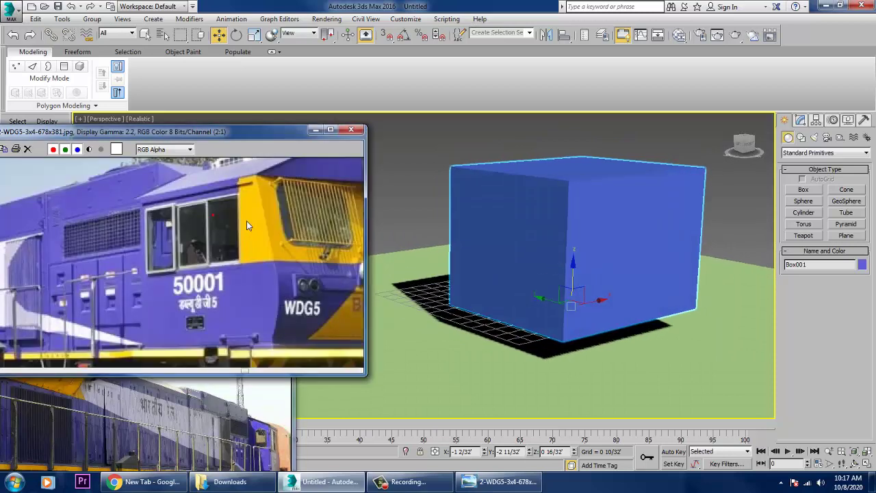
{"action": "left_click_drag", "start_coordinate": [296, 208], "coordinate": [254, 220]}
{"action": "middle_click_drag", "start_coordinate": [272, 254], "coordinate": [291, 256]}
{"action": "middle_click_drag", "start_coordinate": [209, 244], "coordinate": [158, 159]}
{"action": "key", "text": "F4"}
{"action": "middle_click_drag", "start_coordinate": [576, 293], "coordinate": [607, 290], "text": "alt"}
{"action": "right_click", "coordinate": [608, 291]}
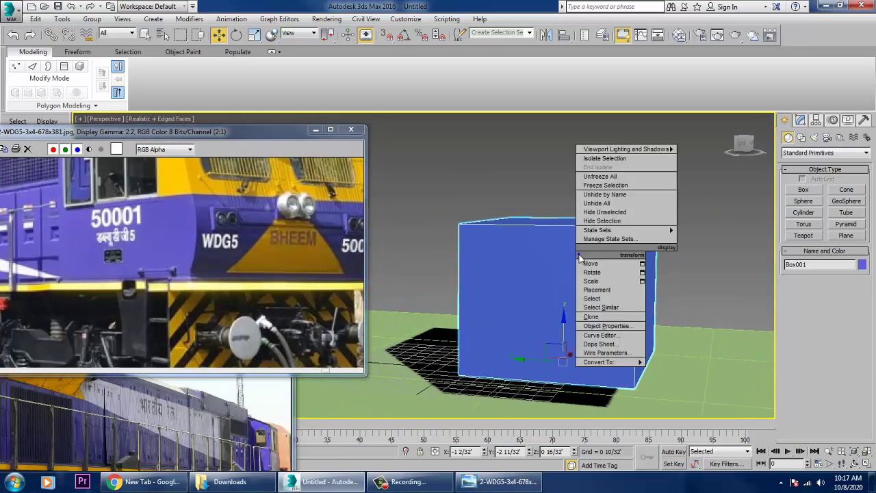
{"action": "mouse_move", "coordinate": [639, 361]}
{"action": "left_click", "coordinate": [724, 380]}
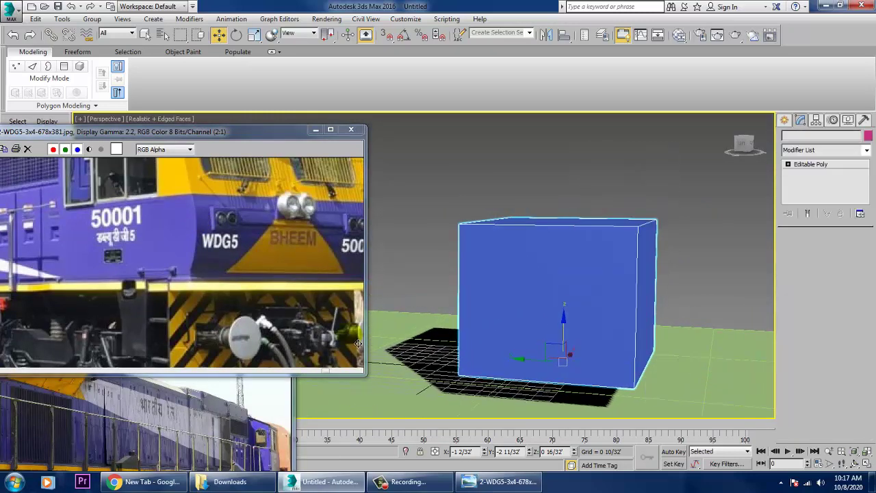
Add a horizontal Swift Loop around the lower part of the box in the front view, matching the reference's nose crease
{"action": "left_click_drag", "start_coordinate": [215, 218], "coordinate": [224, 299]}
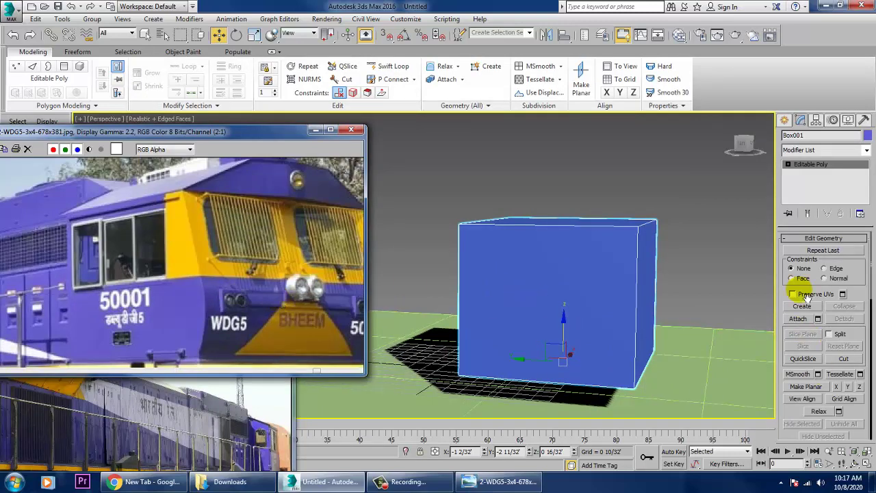
{"action": "left_click", "coordinate": [392, 63]}
{"action": "key", "text": "alt+w"}
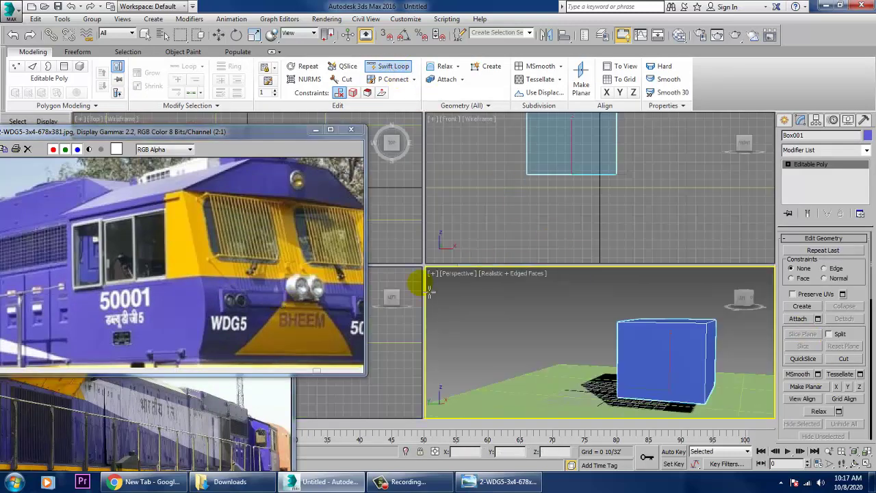
{"action": "left_click", "coordinate": [597, 217]}
{"action": "key", "text": "alt+w"}
{"action": "scroll", "coordinate": [568, 228], "scroll_direction": "up", "scroll_amount": 4}
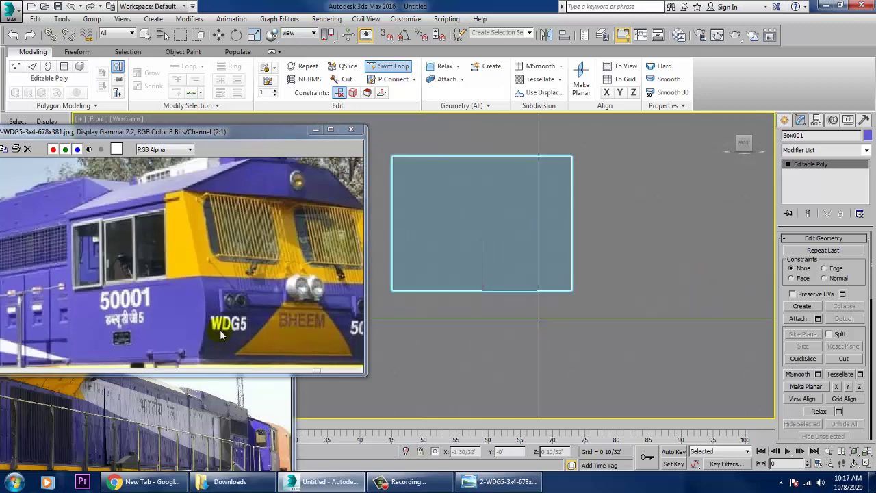
{"action": "left_click_drag", "start_coordinate": [221, 322], "coordinate": [191, 256]}
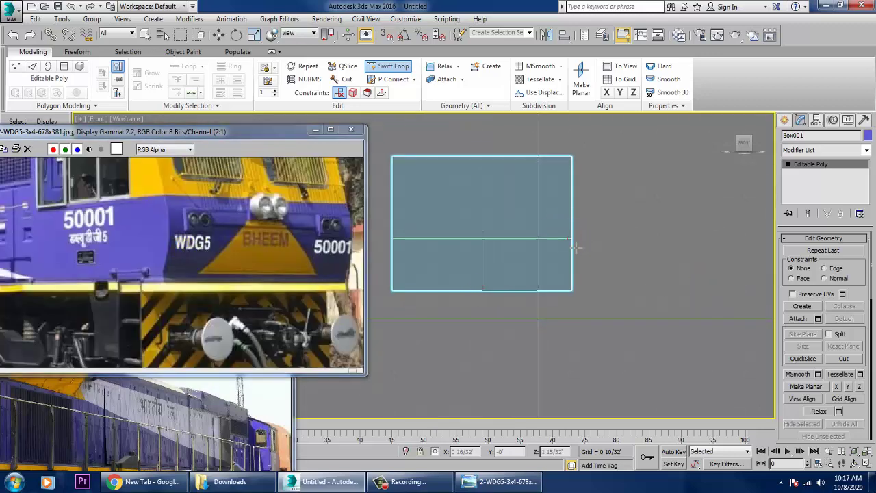
{"action": "right_click", "coordinate": [595, 301]}
Move the horizontal loop's front vertices outward to about X 0 29/32' to form the nose crease
{"action": "middle_click_drag", "start_coordinate": [608, 254], "coordinate": [607, 301]}
{"action": "key", "text": "2"}
{"action": "left_click_drag", "start_coordinate": [626, 282], "coordinate": [554, 263]}
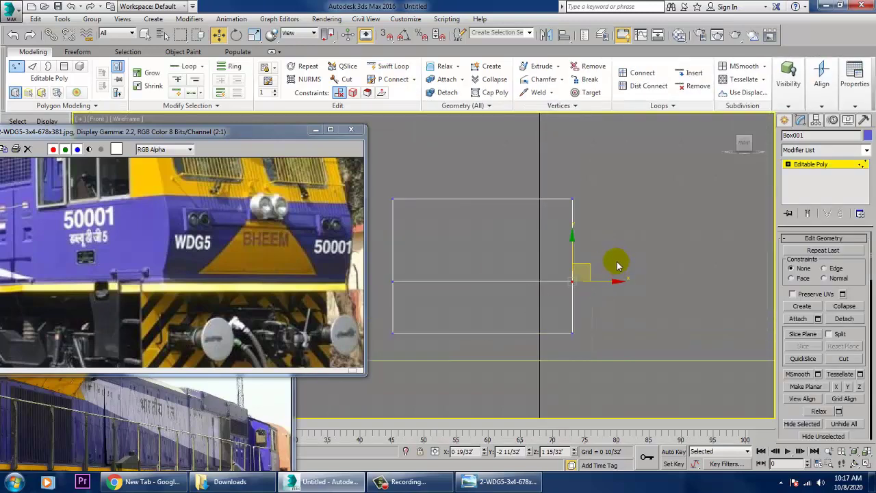
{"action": "left_click_drag", "start_coordinate": [622, 290], "coordinate": [627, 290]}
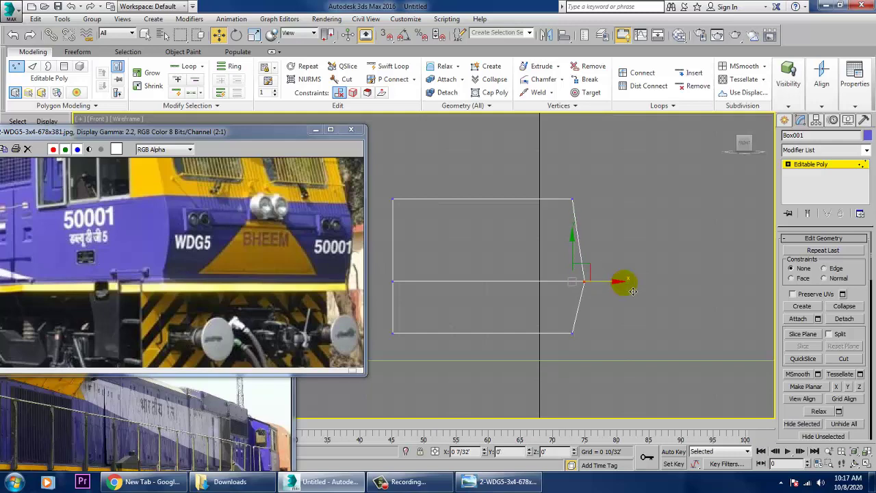
Move the top front vertices back to about X 0 15/32' to slope the windshield face
{"action": "middle_click_drag", "start_coordinate": [606, 195], "coordinate": [616, 226]}
{"action": "middle_click_drag", "start_coordinate": [203, 206], "coordinate": [217, 267]}
{"action": "left_click_drag", "start_coordinate": [569, 209], "coordinate": [611, 239]}
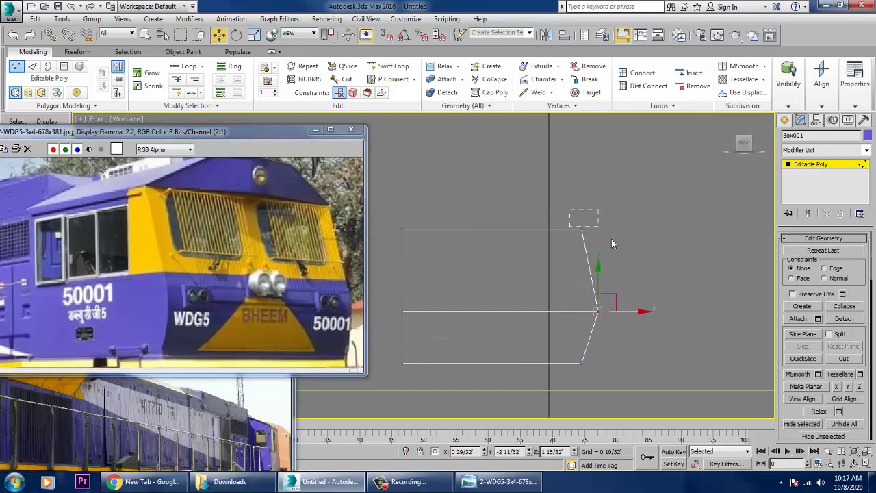
{"action": "left_click", "coordinate": [624, 238]}
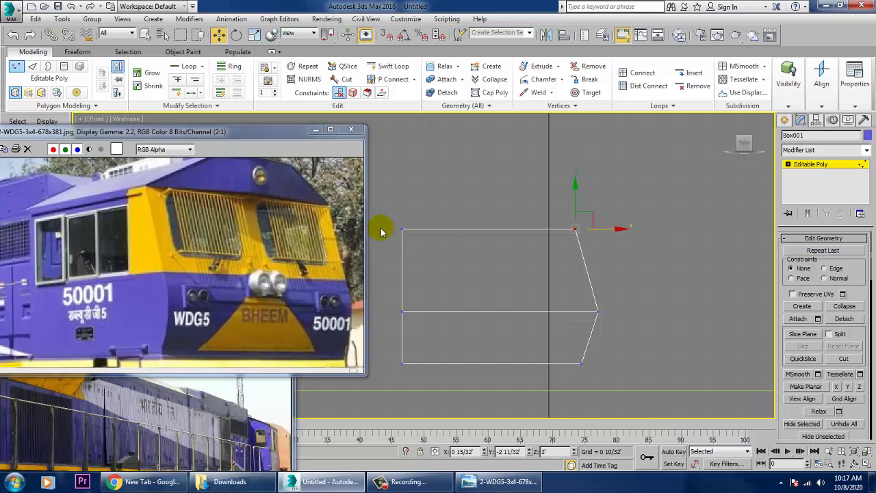
Raise the cab's top vertices slightly and move the rear vertices forward to about X -2 16/32'
{"action": "left_click_drag", "start_coordinate": [616, 263], "coordinate": [616, 264]}
{"action": "left_click", "coordinate": [531, 225]}
{"action": "left_click_drag", "start_coordinate": [500, 207], "coordinate": [487, 182]}
{"action": "left_click_drag", "start_coordinate": [431, 378], "coordinate": [432, 378]}
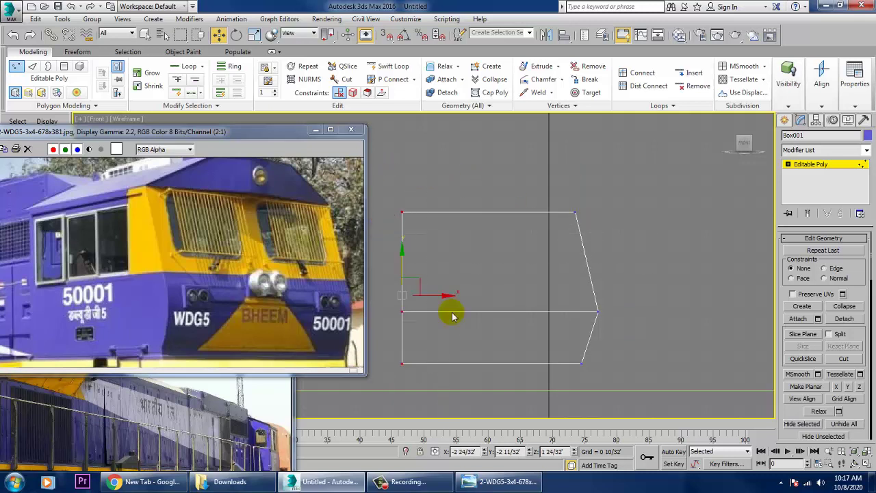
{"action": "left_click_drag", "start_coordinate": [466, 305], "coordinate": [466, 305]}
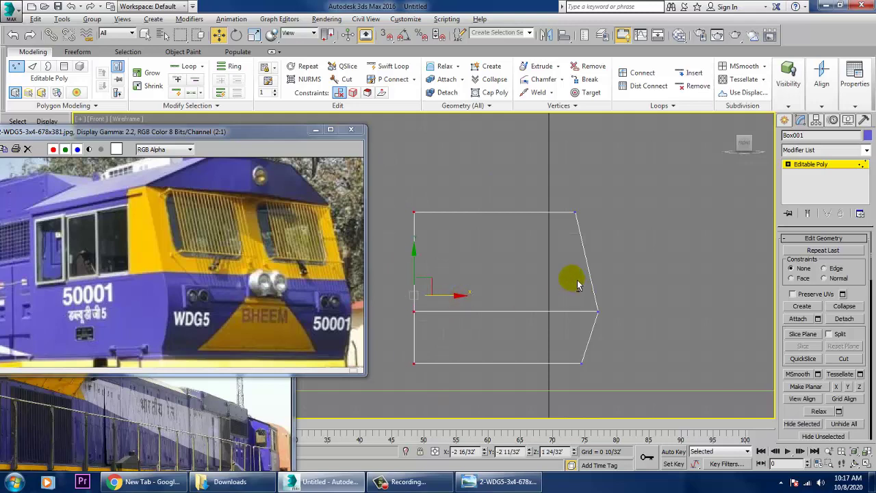
Add two vertical Swift Loops to the cab in the left view, one near each side
{"action": "key", "text": "alt+w"}
{"action": "right_click", "coordinate": [387, 401]}
{"action": "key", "text": "alt+w"}
{"action": "key", "text": "z"}
{"action": "middle_click_drag", "start_coordinate": [469, 324], "coordinate": [517, 325]}
{"action": "scroll", "coordinate": [520, 323], "scroll_direction": "down", "scroll_amount": 7}
{"action": "middle_click_drag", "start_coordinate": [234, 278], "coordinate": [239, 319]}
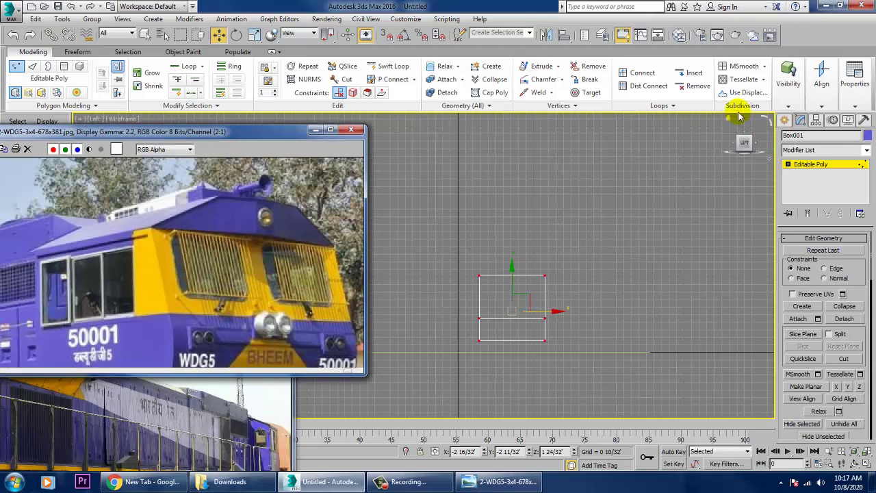
{"action": "left_click", "coordinate": [387, 66]}
{"action": "scroll", "coordinate": [491, 298], "scroll_direction": "up", "scroll_amount": 5}
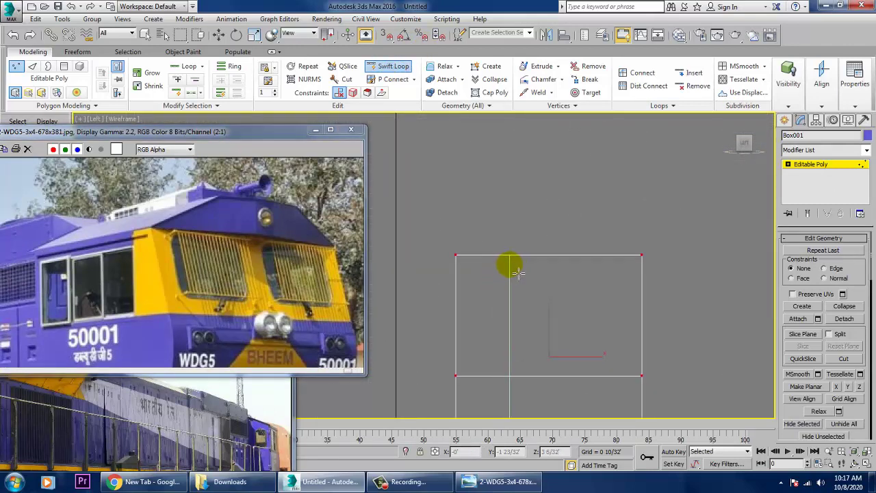
{"action": "left_click", "coordinate": [597, 258]}
{"action": "key", "text": "w"}
{"action": "scroll", "coordinate": [596, 295], "scroll_direction": "up", "scroll_amount": 2}
{"action": "middle_click_drag", "start_coordinate": [561, 245], "coordinate": [552, 150]}
Adjust one vertical loop sideways and raise the two middle roof vertices about 0 13/32' to form sloped roof sides
{"action": "key", "text": "1"}
{"action": "key", "text": "1"}
{"action": "left_click_drag", "start_coordinate": [498, 426], "coordinate": [497, 411]}
{"action": "left_click_drag", "start_coordinate": [486, 294], "coordinate": [495, 293]}
{"action": "middle_click_drag", "start_coordinate": [515, 228], "coordinate": [514, 304]}
{"action": "left_click_drag", "start_coordinate": [628, 257], "coordinate": [627, 255]}
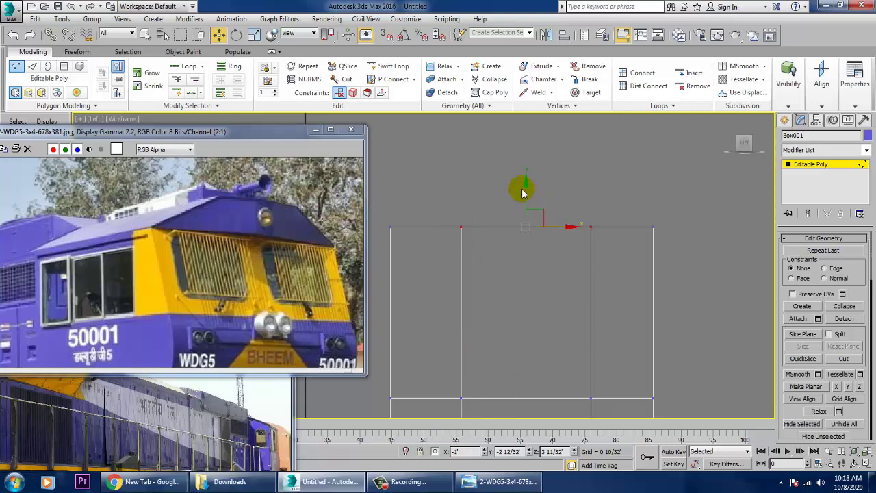
{"action": "left_click_drag", "start_coordinate": [535, 199], "coordinate": [533, 162]}
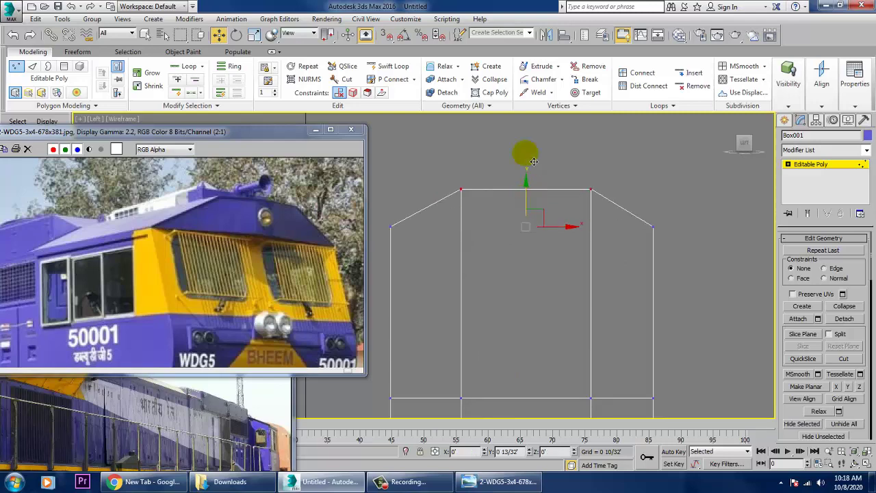
Shift the vertices of both vertical loops sideways to centre them on the cab
{"action": "scroll", "coordinate": [558, 208], "scroll_direction": "down", "scroll_amount": 3}
{"action": "left_click_drag", "start_coordinate": [497, 161], "coordinate": [558, 302]}
{"action": "left_click_drag", "start_coordinate": [588, 382], "coordinate": [588, 381]}
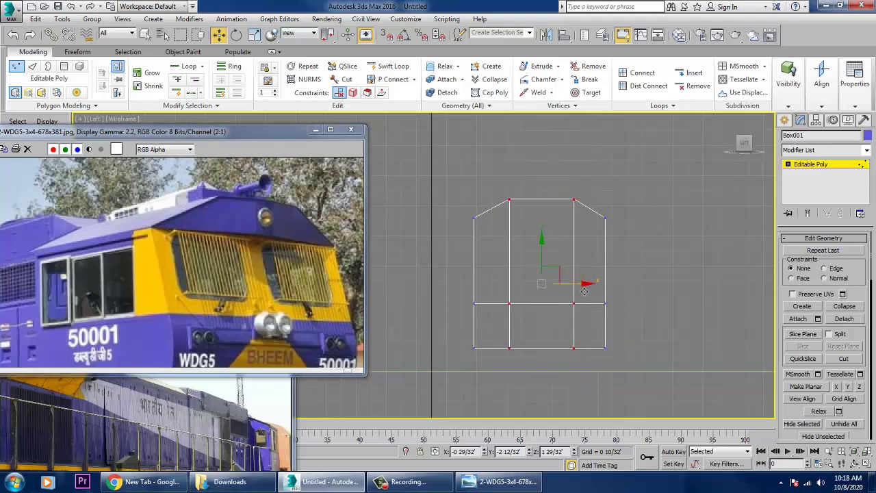
{"action": "left_click_drag", "start_coordinate": [582, 291], "coordinate": [580, 291]}
Add a Swift Loop around the cab just below the roof edge in the perspective view
{"action": "key", "text": "alt+w"}
{"action": "right_click", "coordinate": [690, 332]}
{"action": "key", "text": "alt+w"}
{"action": "middle_click_drag", "start_coordinate": [630, 305], "coordinate": [621, 260], "text": "alt"}
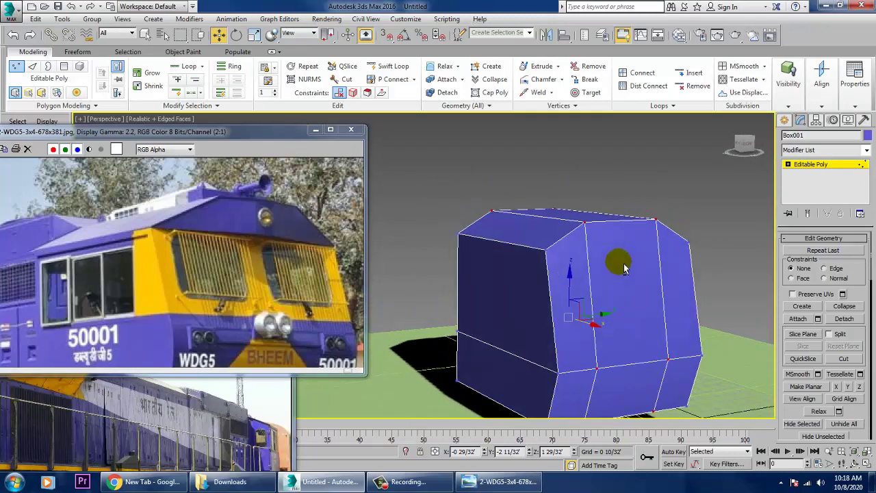
{"action": "left_click", "coordinate": [393, 66]}
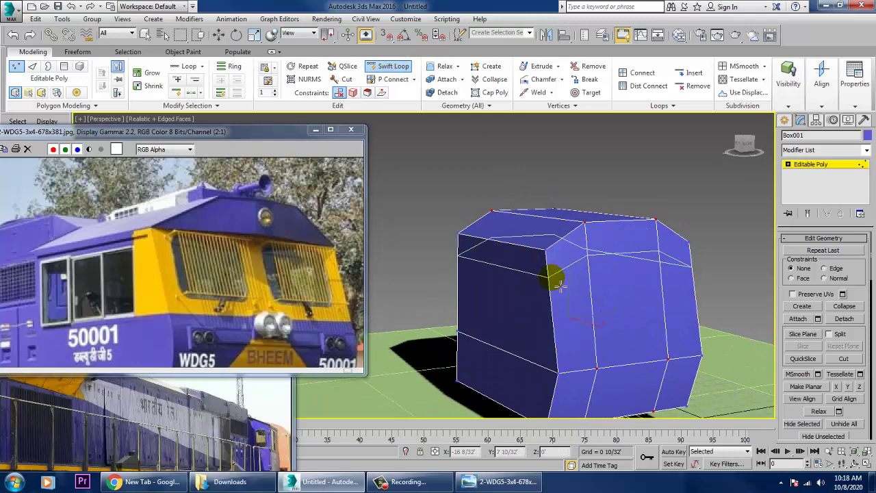
{"action": "middle_click_drag", "start_coordinate": [560, 287], "coordinate": [589, 241], "text": "alt"}
{"action": "right_click", "coordinate": [593, 229]}
Widen the cab in the left view by moving the vertex columns on each side outward
{"action": "middle_click_drag", "start_coordinate": [594, 206], "coordinate": [609, 257]}
{"action": "key", "text": "alt+w"}
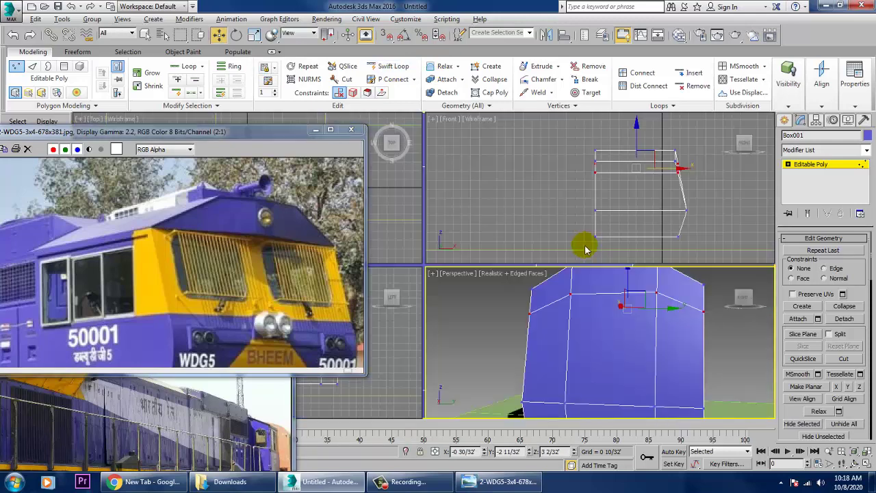
{"action": "middle_click", "coordinate": [401, 349]}
{"action": "key", "text": "alt+w"}
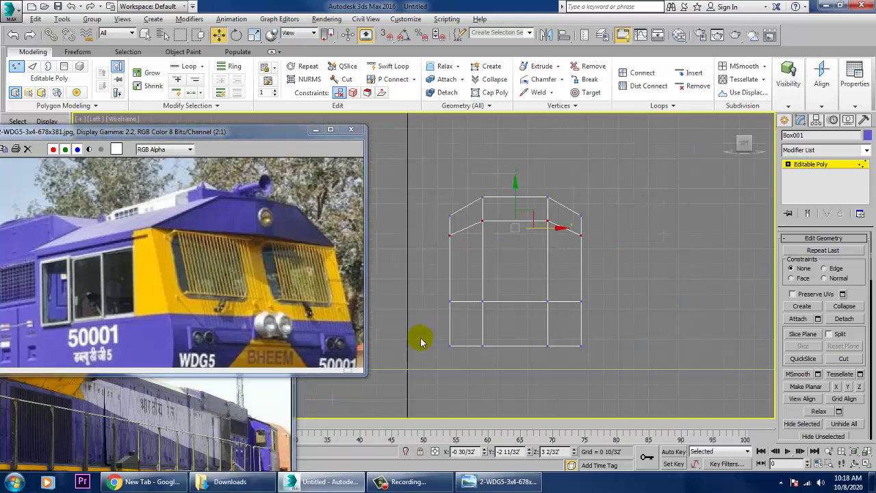
{"action": "middle_click_drag", "start_coordinate": [509, 287], "coordinate": [502, 305]}
{"action": "key", "text": "1"}
{"action": "key", "text": "1"}
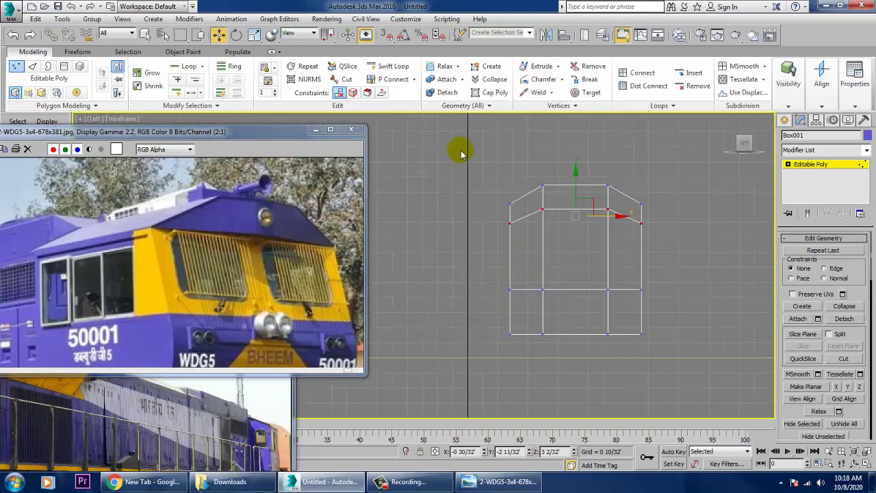
{"action": "left_click_drag", "start_coordinate": [560, 390], "coordinate": [560, 388]}
{"action": "left_click_drag", "start_coordinate": [574, 267], "coordinate": [549, 266]}
{"action": "left_click_drag", "start_coordinate": [585, 149], "coordinate": [688, 373]}
{"action": "left_click_drag", "start_coordinate": [666, 267], "coordinate": [675, 266]}
Examine the cab's front and roof slopes in the perspective view and compare them with the reference photo
{"action": "middle_click_drag", "start_coordinate": [629, 362], "coordinate": [614, 349]}
{"action": "key", "text": "alt+w"}
{"action": "middle_click", "coordinate": [683, 390]}
{"action": "key", "text": "alt+w"}
{"action": "middle_click_drag", "start_coordinate": [683, 369], "coordinate": [622, 331], "text": "alt"}
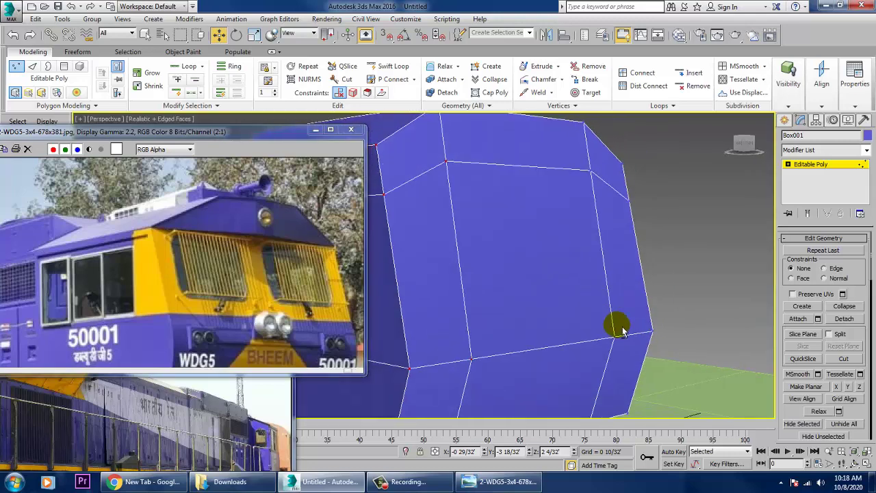
{"action": "scroll", "coordinate": [618, 329], "scroll_direction": "down", "scroll_amount": 6}
{"action": "middle_click_drag", "start_coordinate": [244, 306], "coordinate": [252, 191]}
{"action": "middle_click_drag", "start_coordinate": [213, 275], "coordinate": [225, 331]}
{"action": "middle_click_drag", "start_coordinate": [585, 321], "coordinate": [592, 279], "text": "alt"}
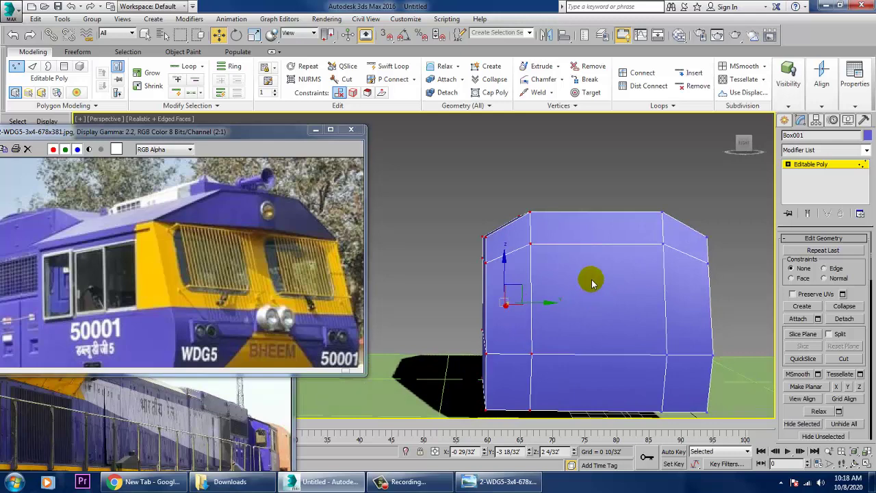
Add two closely spaced vertical Swift Loops at the middle of the cab in the left view
{"action": "key", "text": "alt+w"}
{"action": "left_click", "coordinate": [668, 188]}
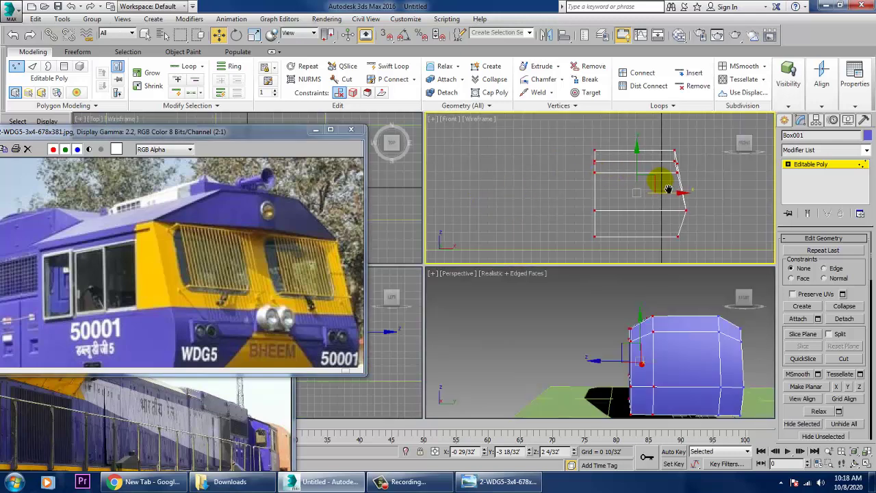
{"action": "left_click", "coordinate": [391, 352]}
{"action": "key", "text": "alt+w"}
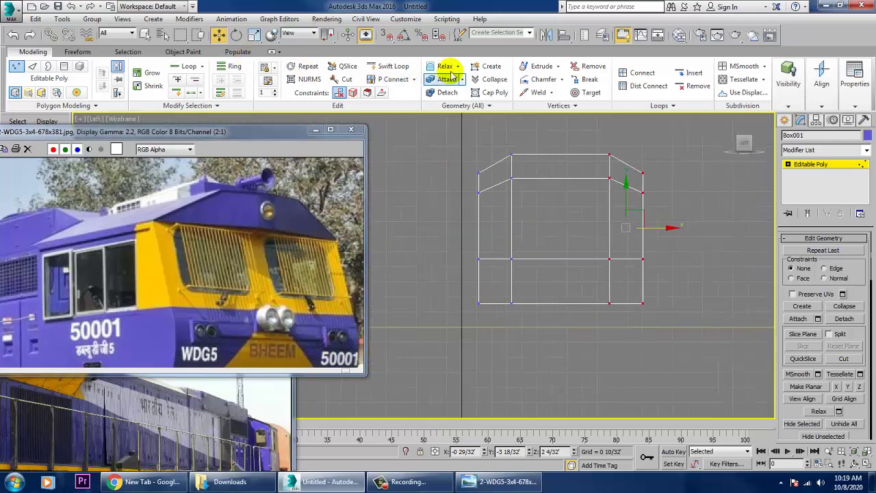
{"action": "left_click", "coordinate": [392, 65]}
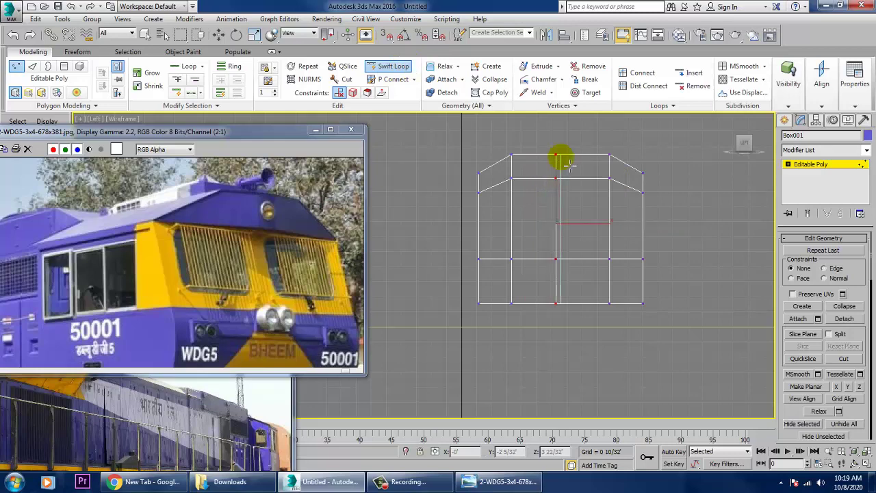
{"action": "left_click", "coordinate": [564, 157]}
{"action": "right_click", "coordinate": [595, 207]}
Shift both middle loops sideways about 0 2/32' to centre them and raise their roof vertices about 0 2/32'
{"action": "middle_click_drag", "start_coordinate": [594, 208], "coordinate": [579, 203]}
{"action": "key", "text": "1"}
{"action": "key", "text": "1"}
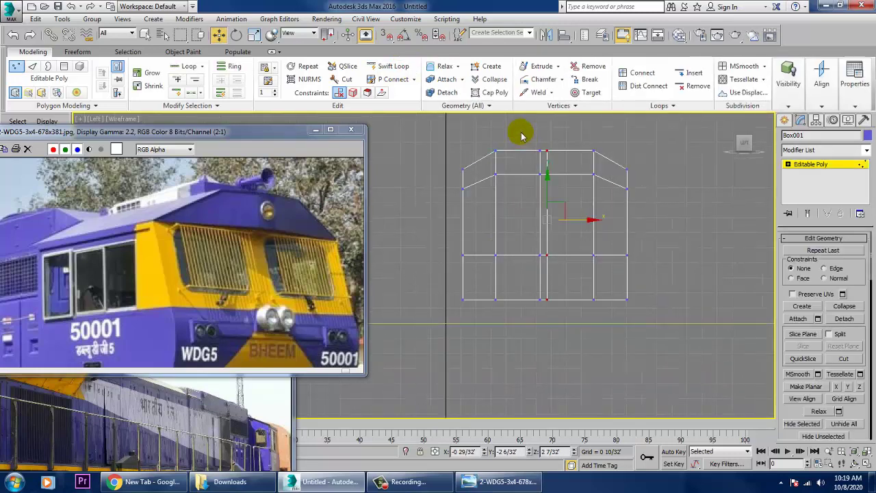
{"action": "left_click_drag", "start_coordinate": [586, 229], "coordinate": [590, 229]}
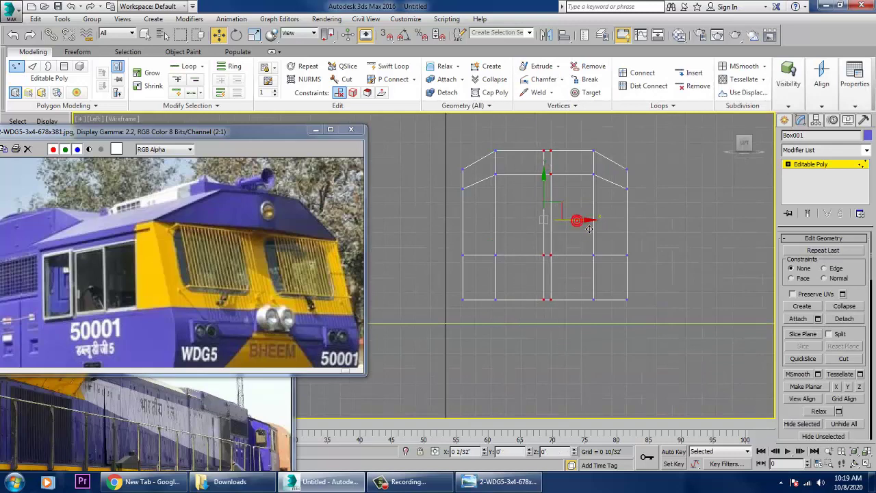
{"action": "left_click_drag", "start_coordinate": [527, 132], "coordinate": [564, 155]}
{"action": "middle_click_drag", "start_coordinate": [551, 160], "coordinate": [548, 202]}
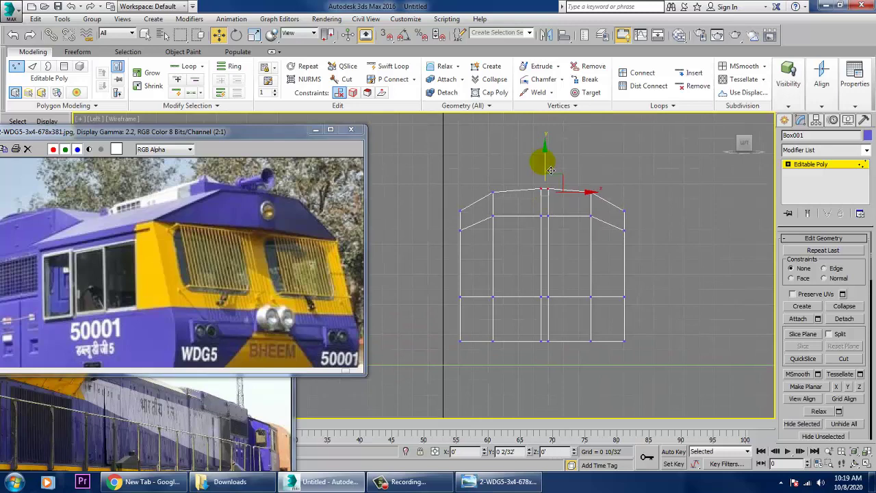
{"action": "middle_click_drag", "start_coordinate": [636, 283], "coordinate": [616, 278]}
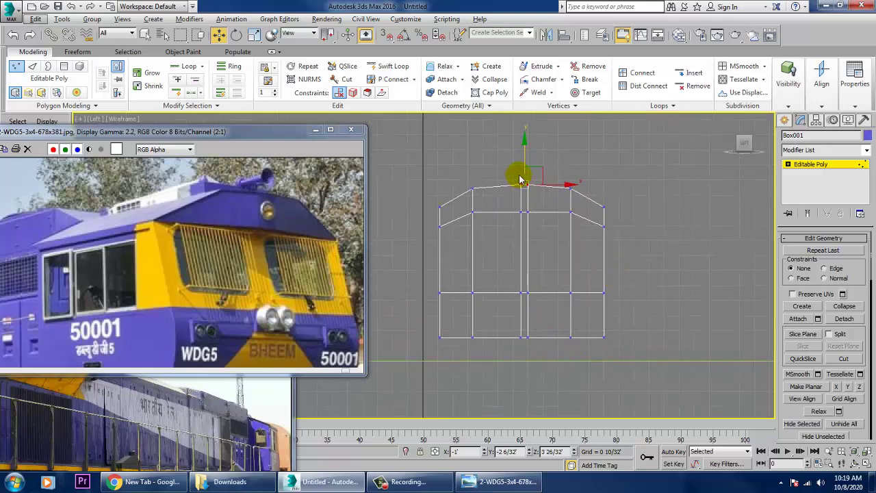
Raise the vertex row at the widest point of the cab's nose slightly in the front view, following the reference photo
{"action": "key", "text": "alt+w"}
{"action": "middle_click", "coordinate": [620, 329]}
{"action": "key", "text": "alt+w"}
{"action": "middle_click_drag", "start_coordinate": [621, 328], "coordinate": [634, 312], "text": "alt"}
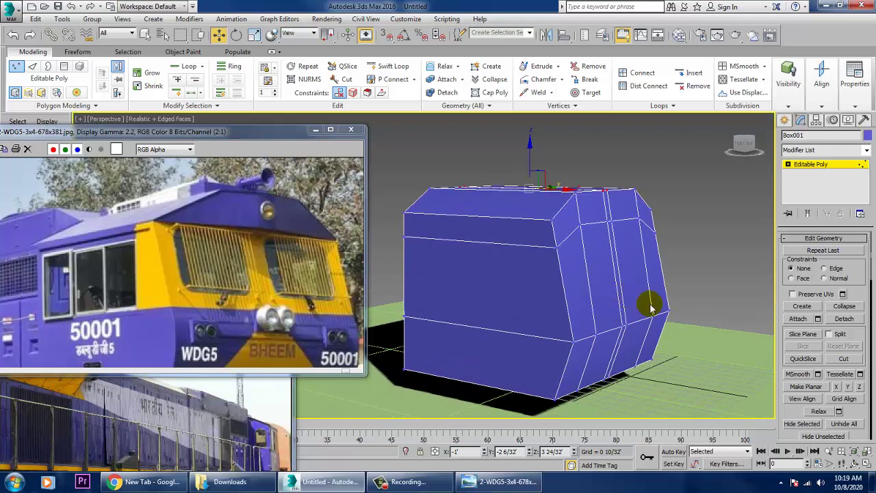
{"action": "middle_click_drag", "start_coordinate": [260, 327], "coordinate": [253, 238]}
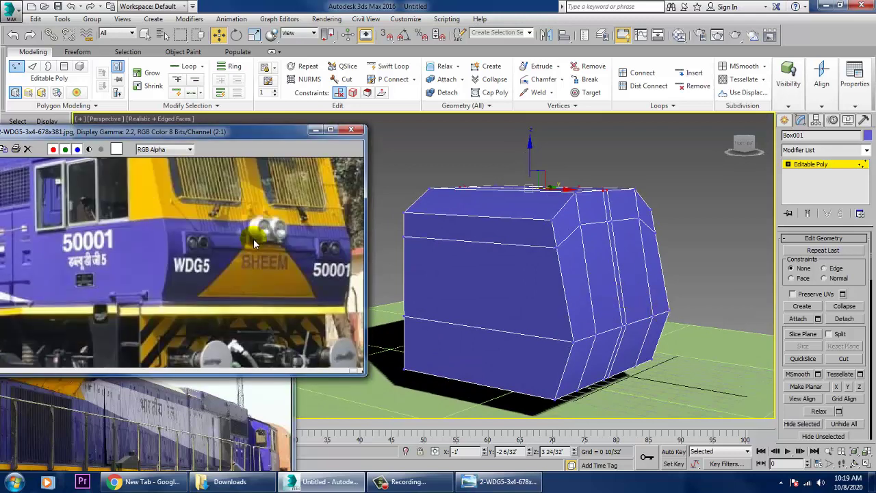
{"action": "left_click", "coordinate": [811, 165]}
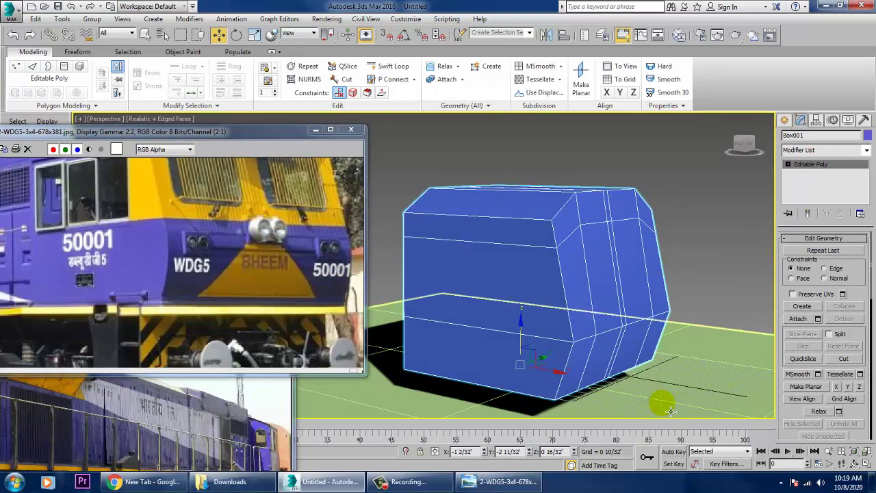
{"action": "key", "text": "alt+w"}
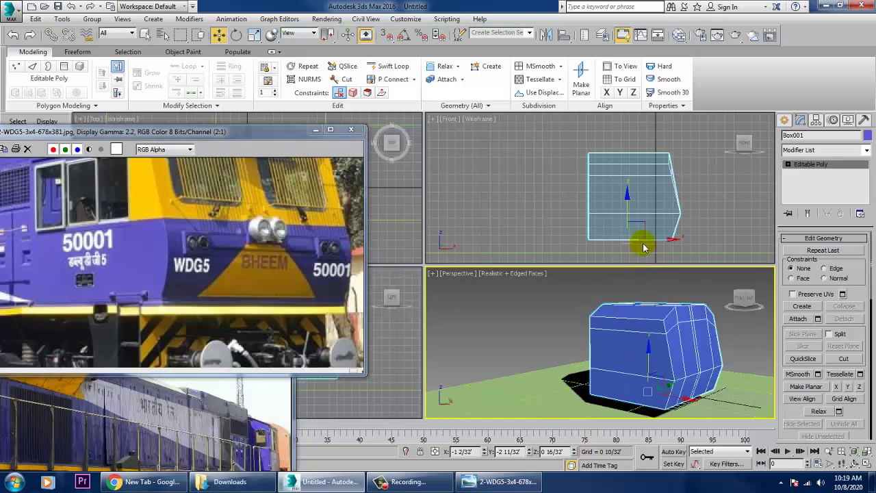
{"action": "right_click", "coordinate": [616, 219]}
{"action": "key", "text": "alt+w"}
{"action": "key", "text": "2"}
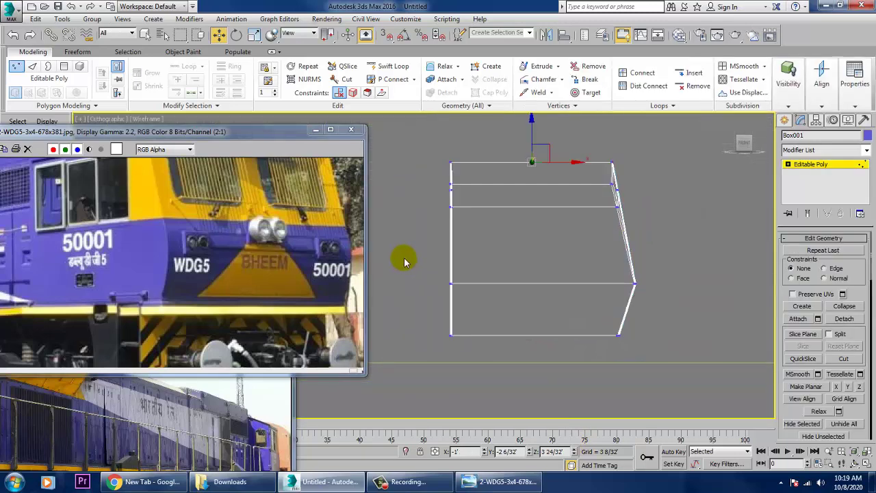
{"action": "left_click_drag", "start_coordinate": [404, 255], "coordinate": [694, 314]}
{"action": "left_click_drag", "start_coordinate": [550, 261], "coordinate": [549, 251]}
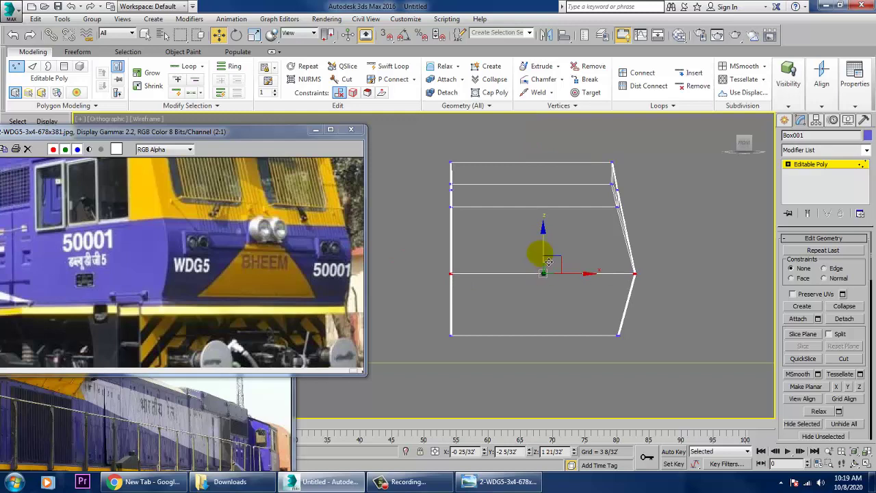
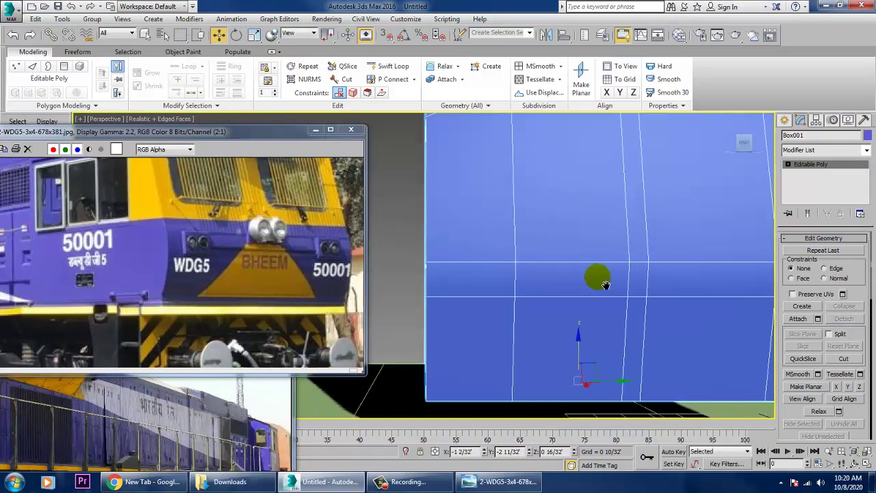
Add a vertical Swift Loop near each outer side of the cab front in the perspective view
{"action": "left_click", "coordinate": [387, 66]}
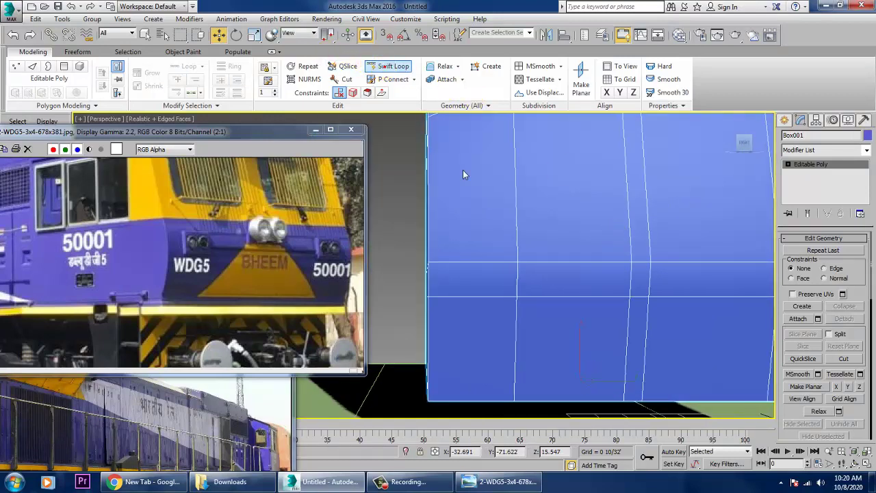
{"action": "left_click", "coordinate": [467, 250]}
{"action": "middle_click_drag", "start_coordinate": [550, 255], "coordinate": [448, 246]}
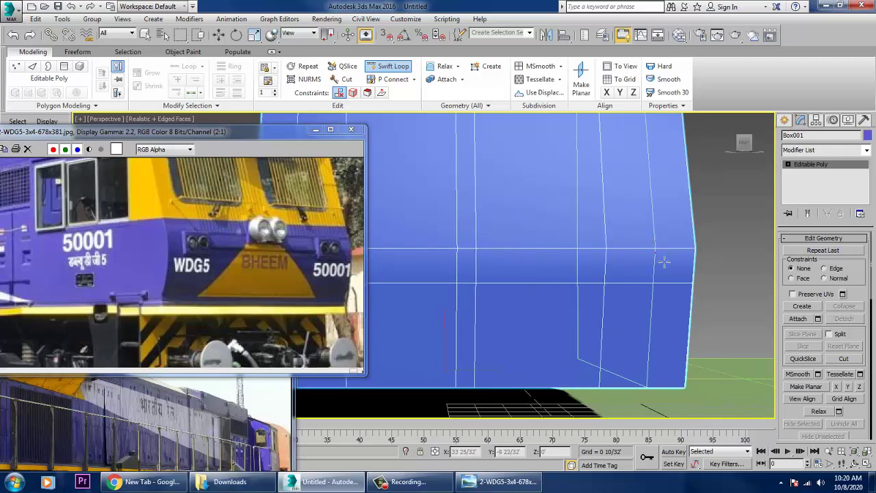
{"action": "middle_click_drag", "start_coordinate": [661, 267], "coordinate": [560, 256], "text": "alt"}
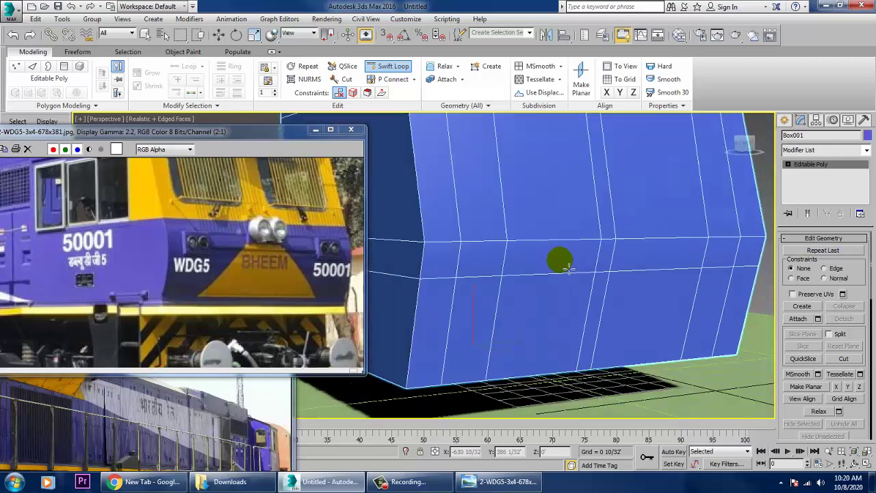
{"action": "key", "text": "w"}
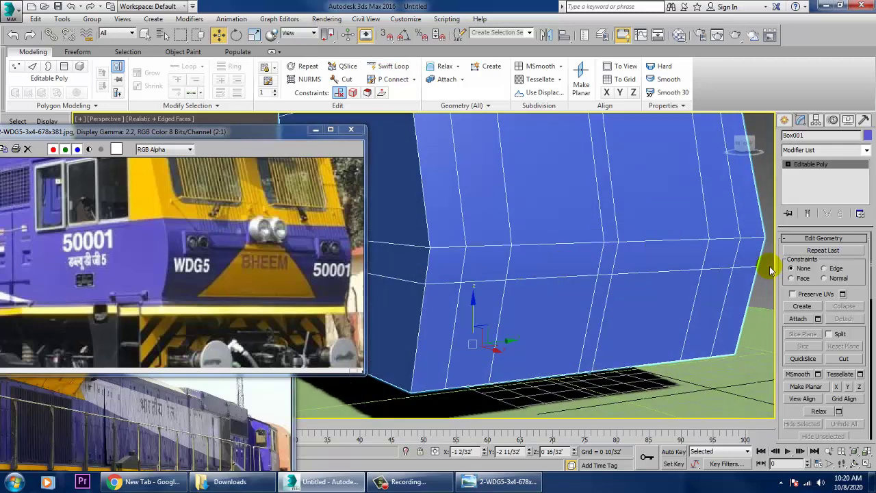
Inset the five adjoining polygons of the narrow horizontal band across the cab front by 0 1/32' as a group
{"action": "middle_click_drag", "start_coordinate": [605, 287], "coordinate": [824, 250], "text": "alt"}
{"action": "left_click", "coordinate": [788, 165]}
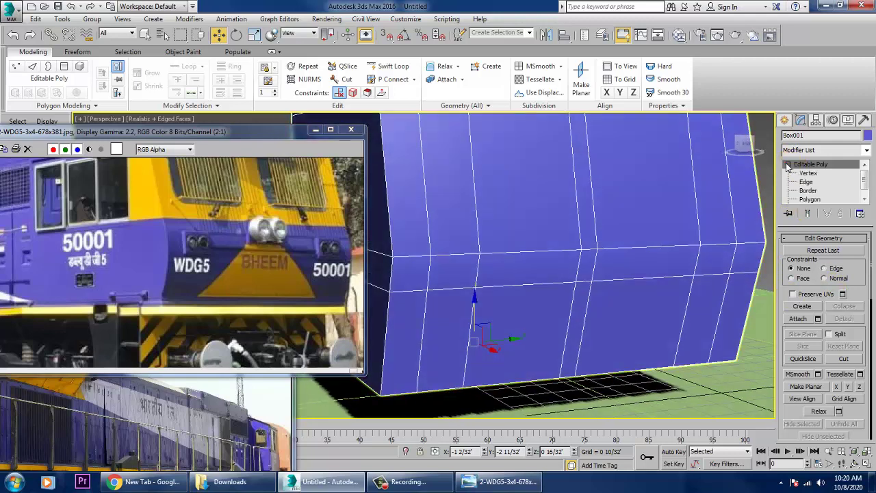
{"action": "left_click", "coordinate": [812, 199]}
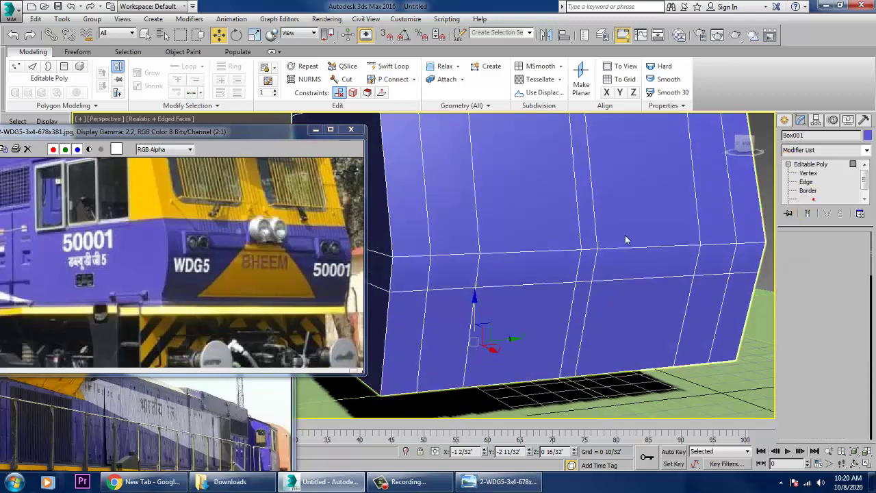
{"action": "left_click", "coordinate": [461, 284]}
{"action": "left_click", "coordinate": [534, 281], "text": "ctrl"}
{"action": "left_click", "coordinate": [587, 273], "text": "ctrl"}
{"action": "left_click", "coordinate": [649, 275], "text": "ctrl"}
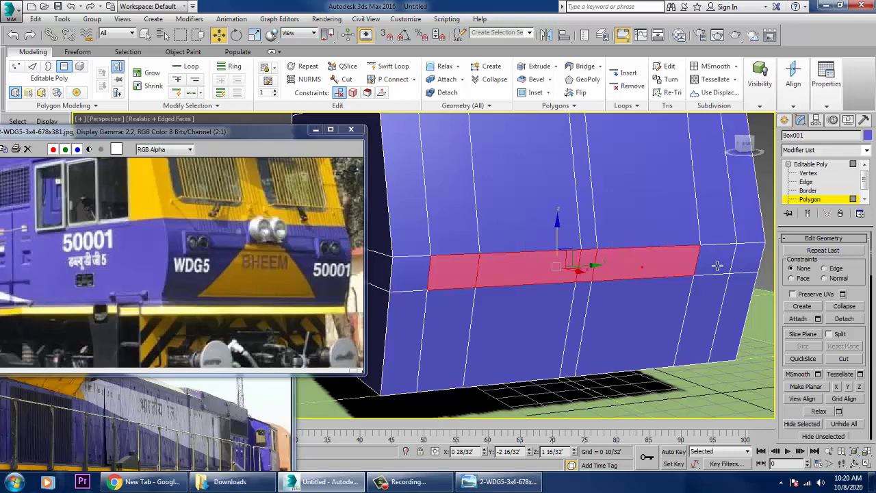
{"action": "left_click", "coordinate": [717, 266], "text": "ctrl"}
{"action": "left_click_drag", "start_coordinate": [792, 410], "coordinate": [817, 176]}
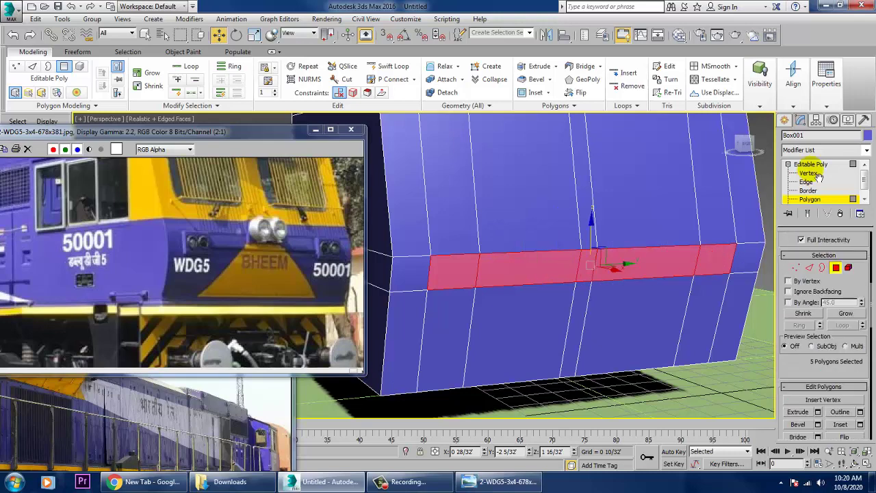
{"action": "left_click", "coordinate": [860, 424]}
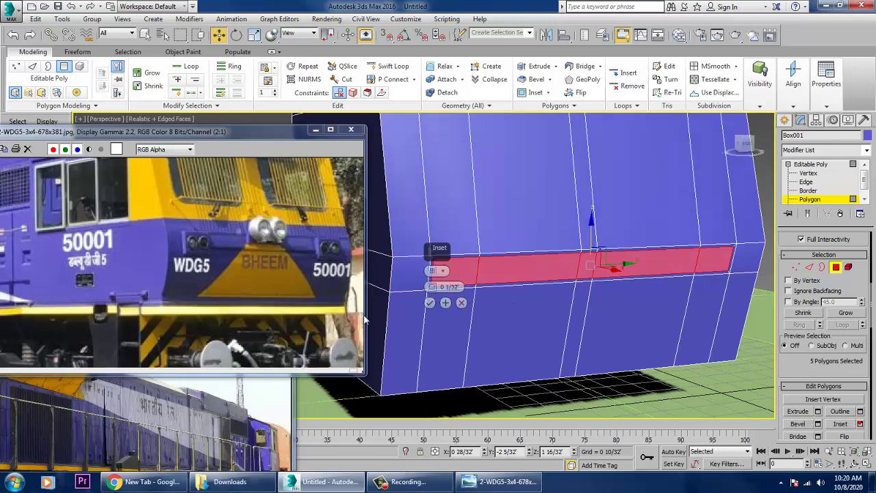
{"action": "left_click", "coordinate": [430, 302]}
Extrude the inset band polygons inward with a height of -0 1/32' to form a shallow recess
{"action": "mouse_move", "coordinate": [607, 286]}
{"action": "middle_mouse_down", "text": "alt"}
{"action": "mouse_move", "coordinate": [621, 288]}
{"action": "mouse_move", "coordinate": [608, 285]}
{"action": "middle_mouse_up", "text": "alt"}
{"action": "scroll", "coordinate": [608, 285], "scroll_direction": "up", "scroll_amount": 2}
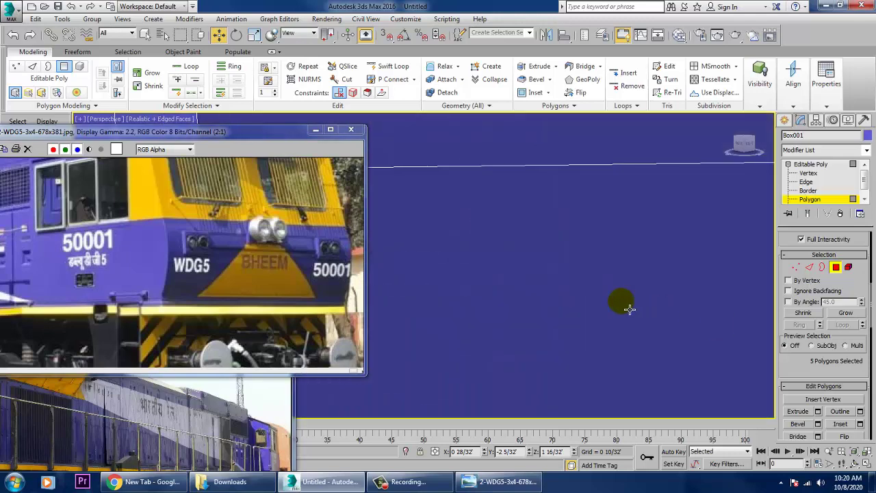
{"action": "key", "text": "z"}
{"action": "middle_click_drag", "start_coordinate": [551, 301], "coordinate": [637, 299], "text": "alt"}
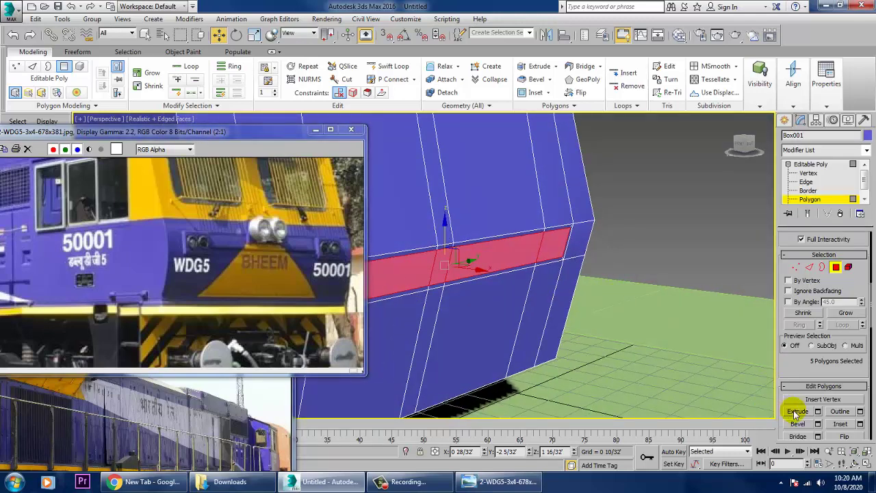
{"action": "left_click", "coordinate": [819, 412]}
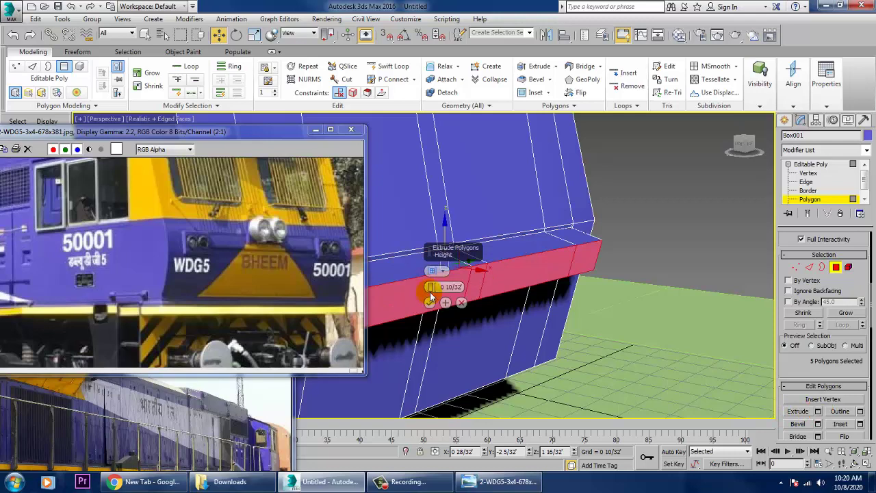
{"action": "left_click_drag", "start_coordinate": [430, 294], "coordinate": [447, 338]}
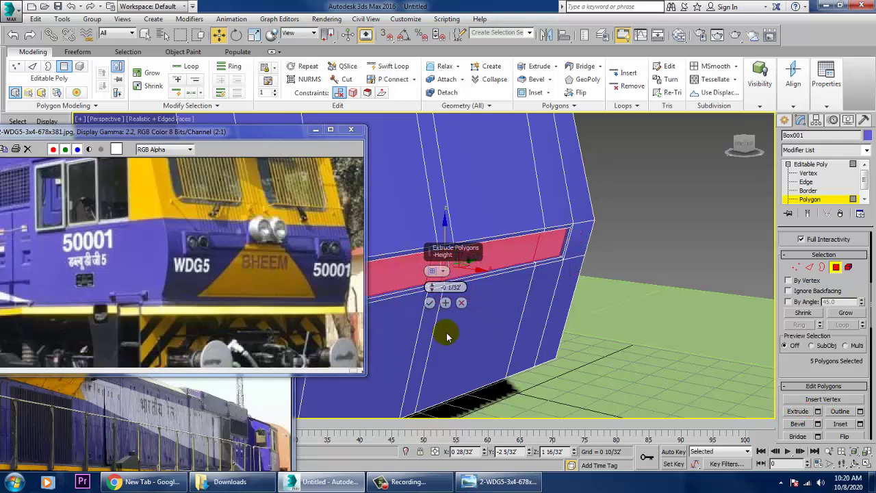
{"action": "left_click", "coordinate": [429, 302]}
Create a small cylinder in the left view, just outside the cab at the height of the recessed band
{"action": "middle_click_drag", "start_coordinate": [561, 297], "coordinate": [593, 289], "text": "alt"}
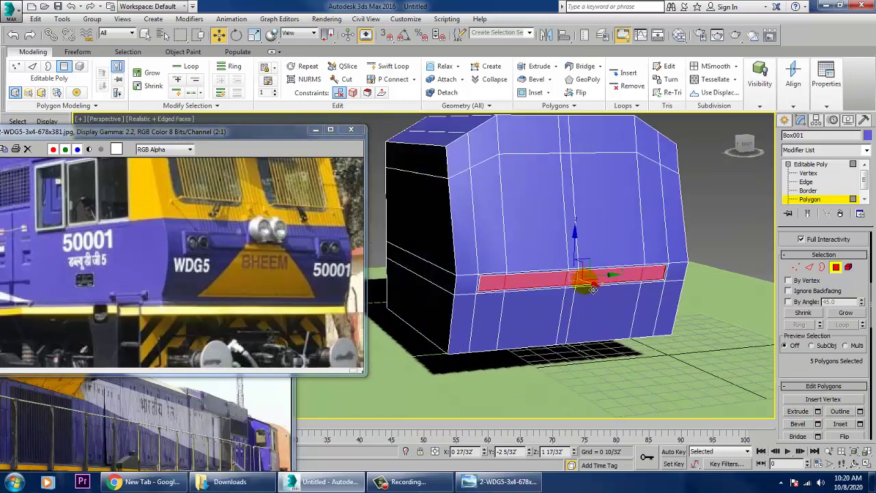
{"action": "left_click", "coordinate": [783, 120]}
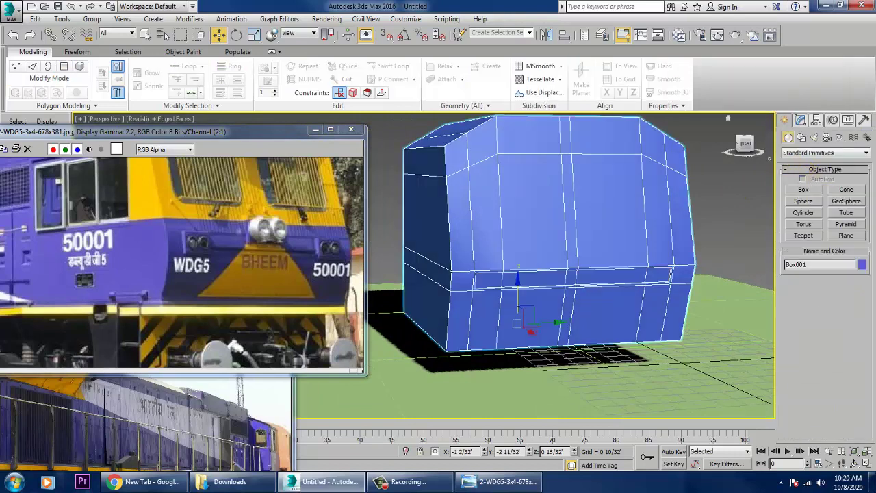
{"action": "left_click", "coordinate": [804, 212]}
{"action": "scroll", "coordinate": [525, 287], "scroll_direction": "up", "scroll_amount": 5}
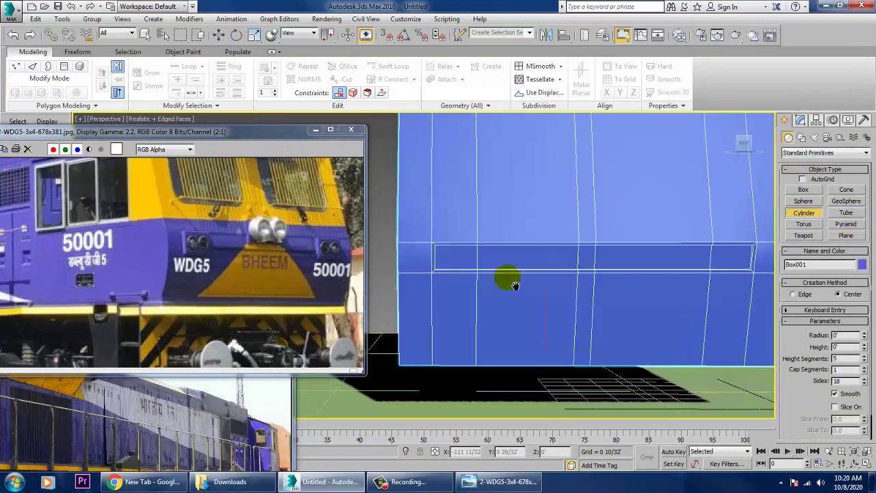
{"action": "key", "text": "alt+w"}
{"action": "key", "text": "alt+w"}
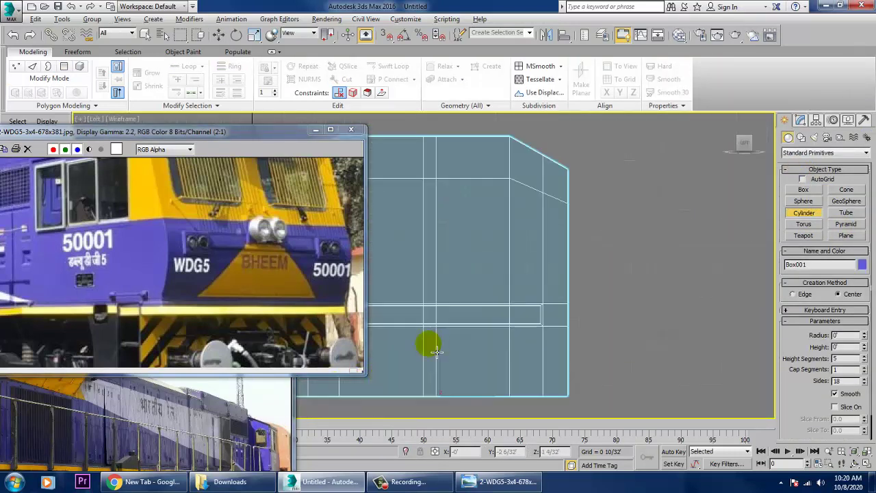
{"action": "middle_click_drag", "start_coordinate": [437, 351], "coordinate": [593, 349]}
{"action": "scroll", "coordinate": [441, 343], "scroll_direction": "up", "scroll_amount": 2}
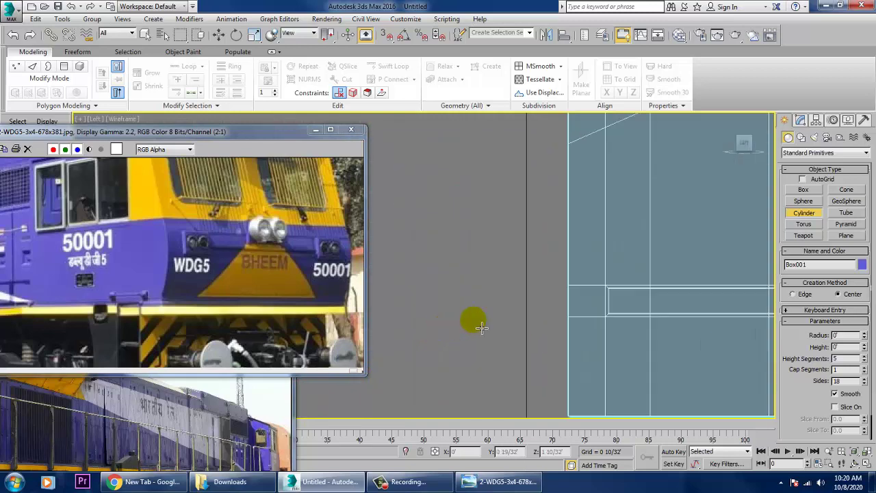
{"action": "left_click_drag", "start_coordinate": [516, 307], "coordinate": [529, 320]}
{"action": "left_click", "coordinate": [528, 309]}
{"action": "right_click", "coordinate": [528, 309]}
{"action": "key", "text": "alt+w"}
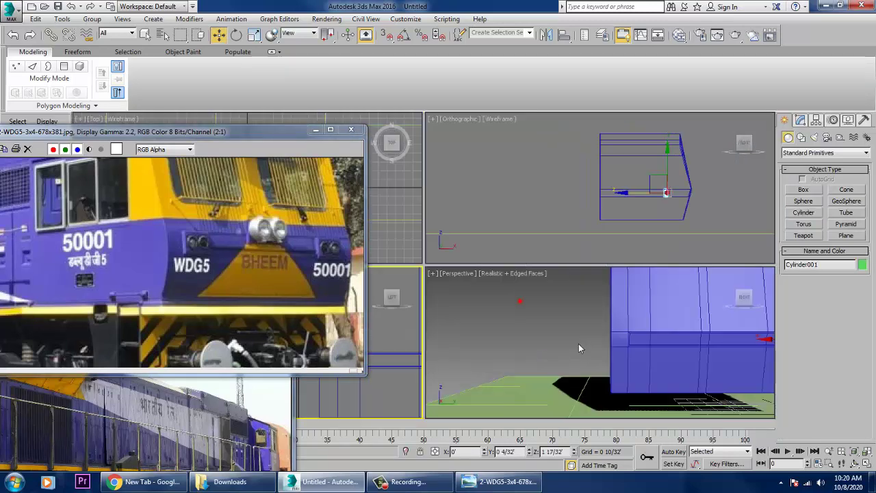
Set the small cylinder's height segments to 2
{"action": "right_click", "coordinate": [579, 345]}
{"action": "key", "text": "z"}
{"action": "key", "text": "alt+w"}
{"action": "middle_click_drag", "start_coordinate": [584, 336], "coordinate": [635, 345], "text": "alt"}
{"action": "scroll", "coordinate": [633, 344], "scroll_direction": "down", "scroll_amount": 5}
{"action": "key", "text": "z"}
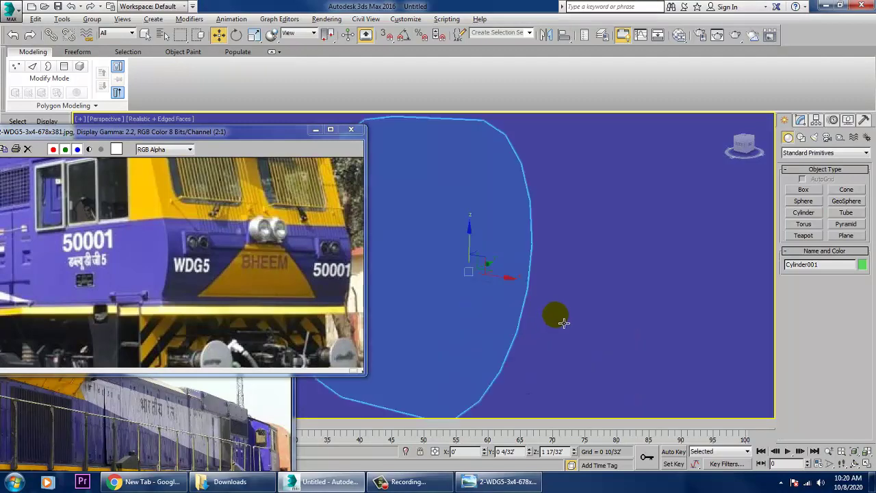
{"action": "middle_click_drag", "start_coordinate": [563, 322], "coordinate": [657, 236], "text": "alt"}
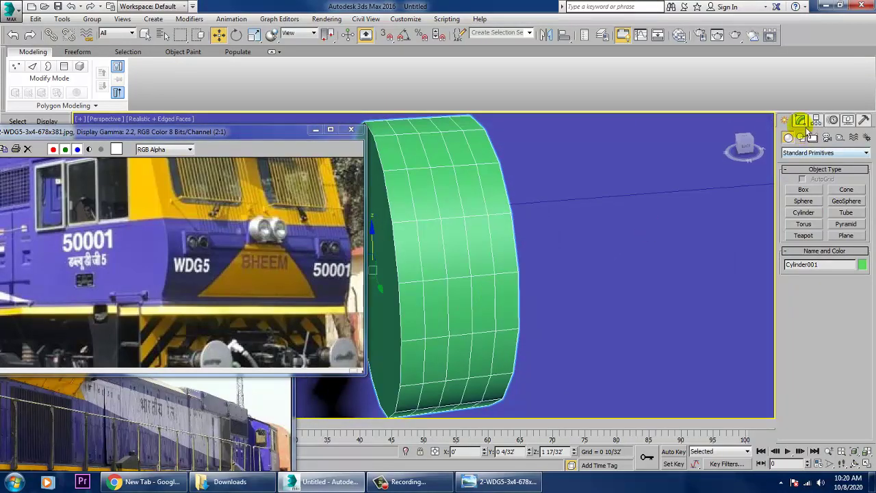
{"action": "left_click", "coordinate": [800, 121]}
{"action": "left_click_drag", "start_coordinate": [863, 276], "coordinate": [873, 288]}
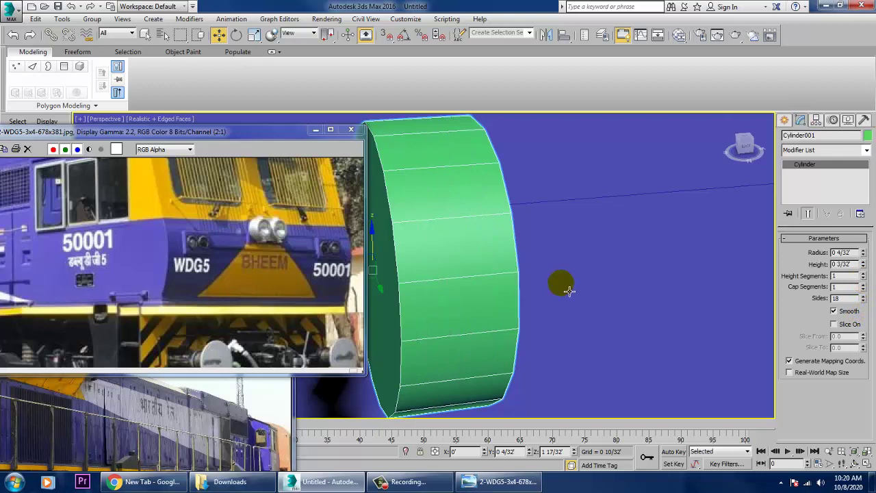
{"action": "left_click", "coordinate": [863, 273]}
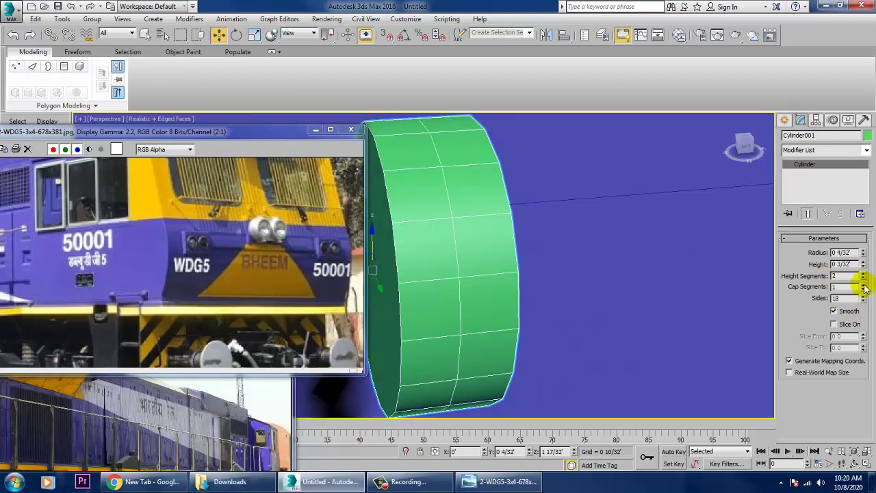
Try 2 cap segments on the cylinder and undo the change
{"action": "left_click", "coordinate": [864, 286]}
{"action": "middle_click_drag", "start_coordinate": [452, 289], "coordinate": [520, 289], "text": "alt"}
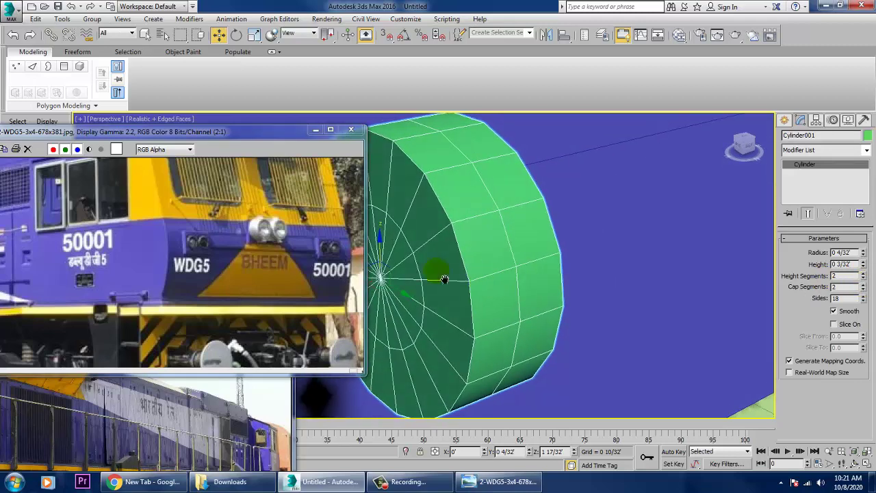
{"action": "middle_click_drag", "start_coordinate": [444, 280], "coordinate": [556, 261]}
{"action": "key", "text": "ctrl+z"}
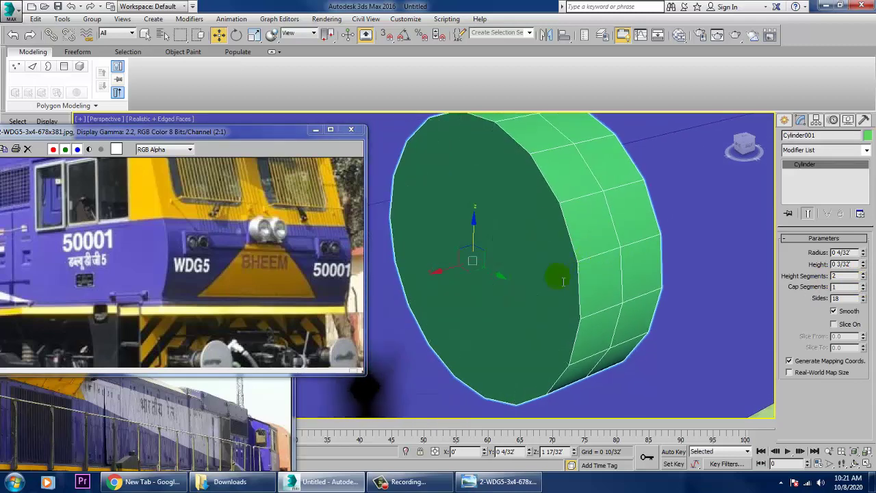
Convert the cylinder to an Editable Poly
{"action": "right_click", "coordinate": [555, 224]}
{"action": "mouse_move", "coordinate": [593, 328]}
{"action": "left_click", "coordinate": [654, 343]}
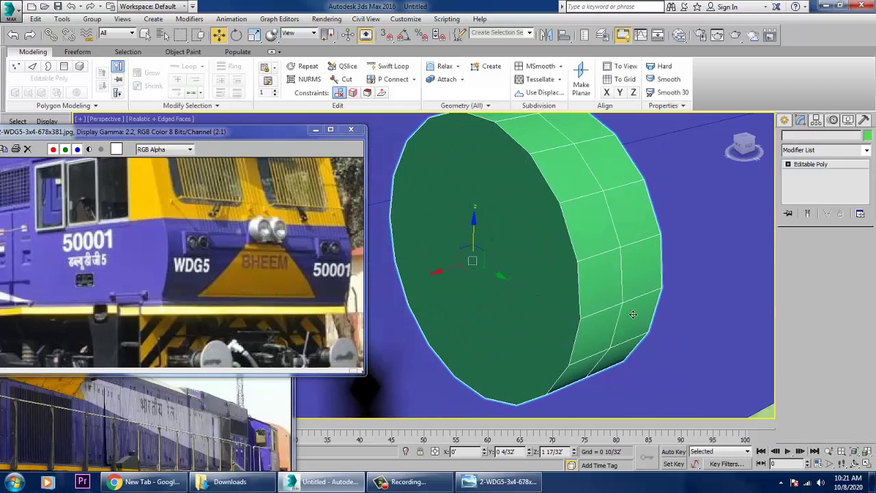
Inset the cylinder's outward-facing cap polygon by slightly less than 0 1/32' to form a narrow rim
{"action": "key", "text": "4"}
{"action": "left_click", "coordinate": [564, 294]}
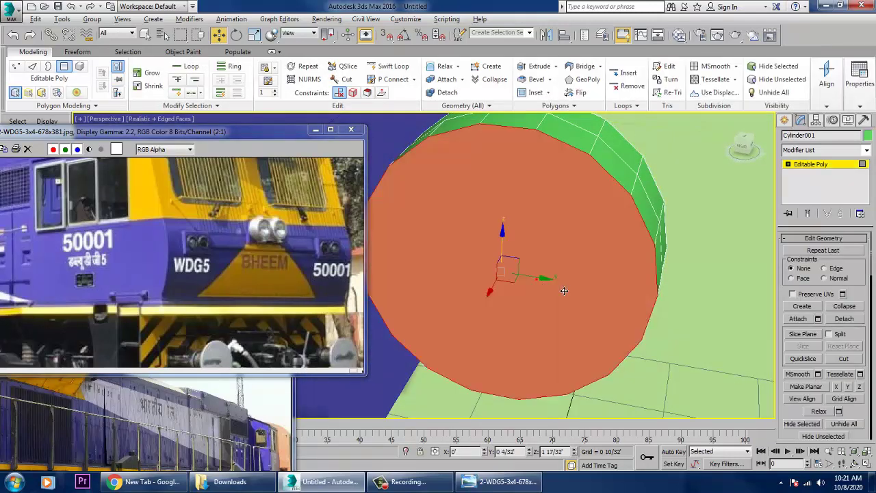
{"action": "middle_click_drag", "start_coordinate": [563, 293], "coordinate": [629, 276], "text": "alt"}
{"action": "left_click_drag", "start_coordinate": [861, 412], "coordinate": [867, 102]}
{"action": "left_click", "coordinate": [860, 343]}
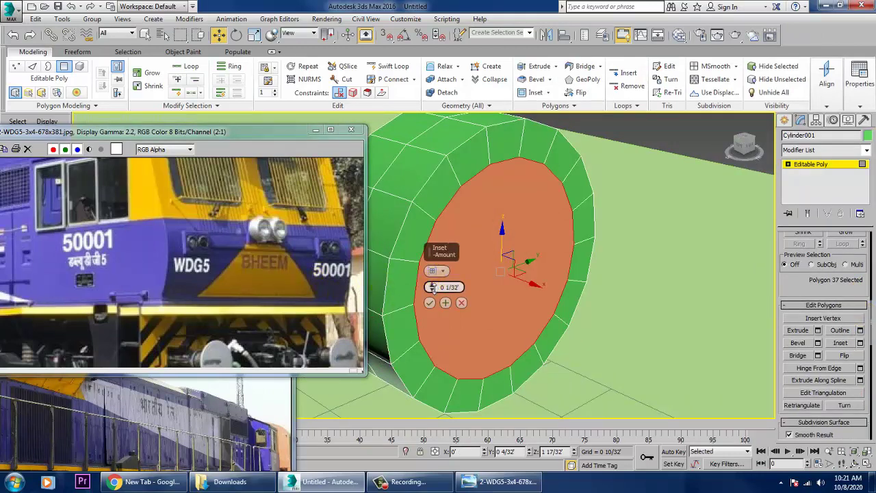
{"action": "left_click_drag", "start_coordinate": [433, 288], "coordinate": [432, 287]}
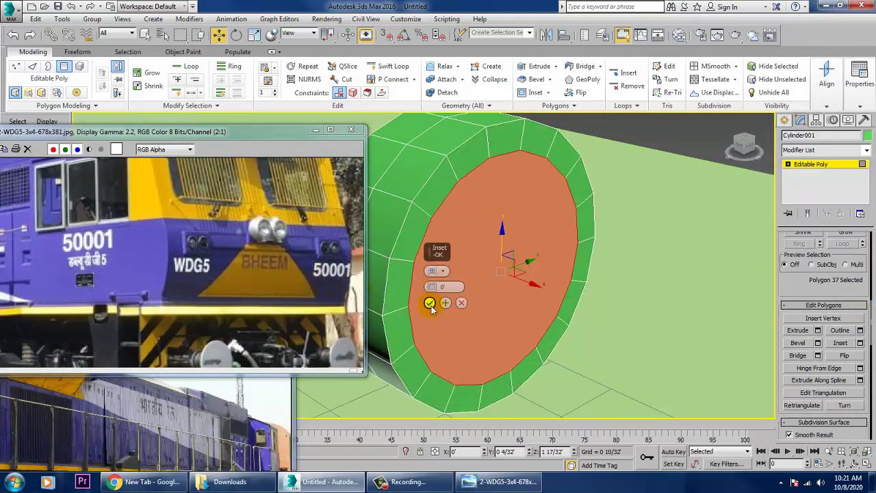
{"action": "left_click", "coordinate": [430, 303]}
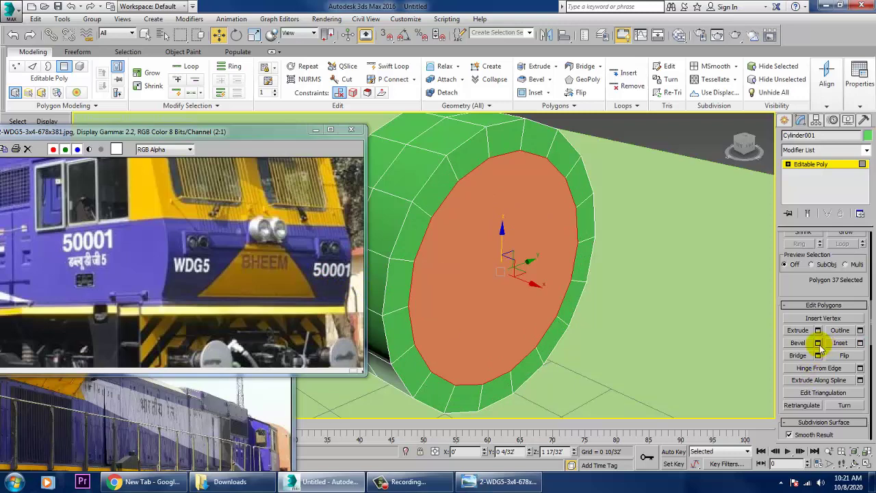
Bevel the inset cap polygon inward with tiny negative height and outline values, and nudge it outward along X
{"action": "left_click", "coordinate": [818, 343]}
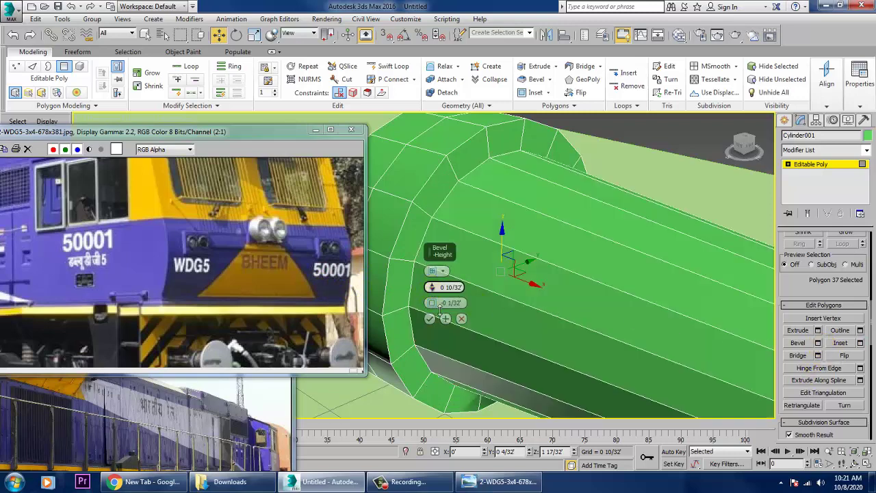
{"action": "left_click_drag", "start_coordinate": [432, 287], "coordinate": [464, 335]}
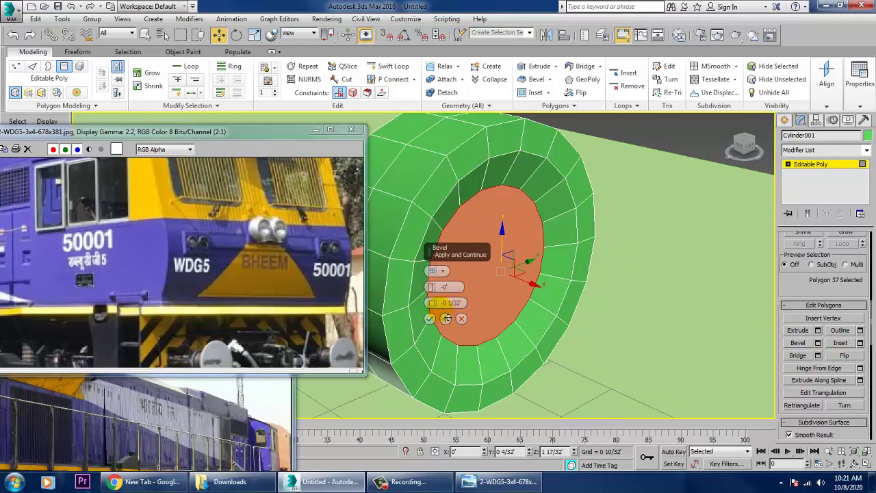
{"action": "mouse_move", "coordinate": [431, 303]}
{"action": "left_mouse_down"}
{"action": "mouse_move", "coordinate": [432, 293]}
{"action": "mouse_move", "coordinate": [431, 304]}
{"action": "left_mouse_up"}
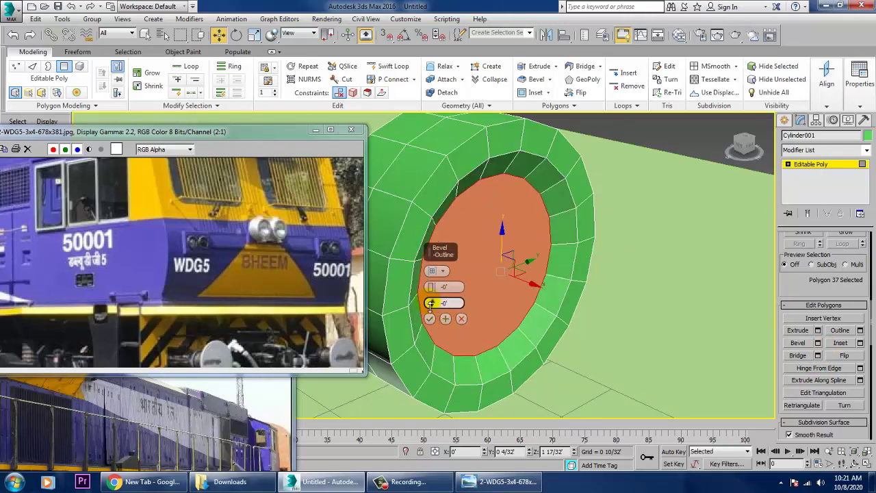
{"action": "left_click_drag", "start_coordinate": [431, 306], "coordinate": [430, 304]}
{"action": "left_click", "coordinate": [430, 319]}
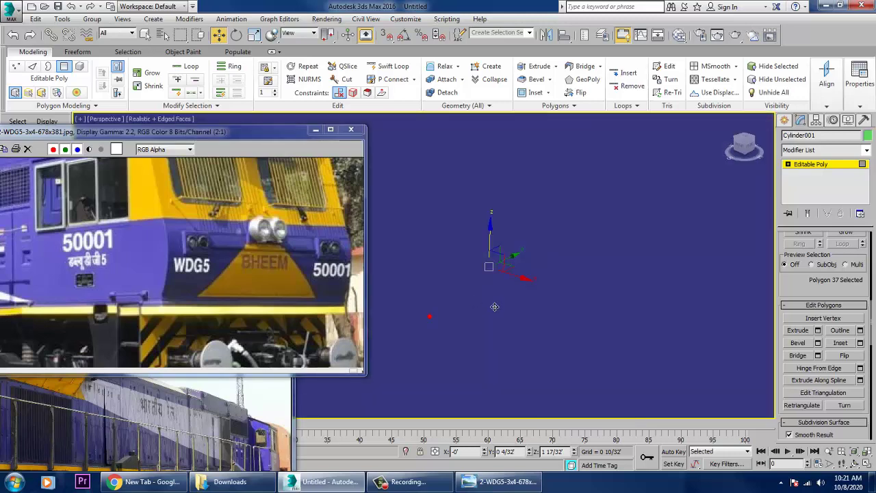
{"action": "middle_click_drag", "start_coordinate": [536, 295], "coordinate": [501, 294], "text": "alt"}
{"action": "left_click_drag", "start_coordinate": [526, 291], "coordinate": [536, 297]}
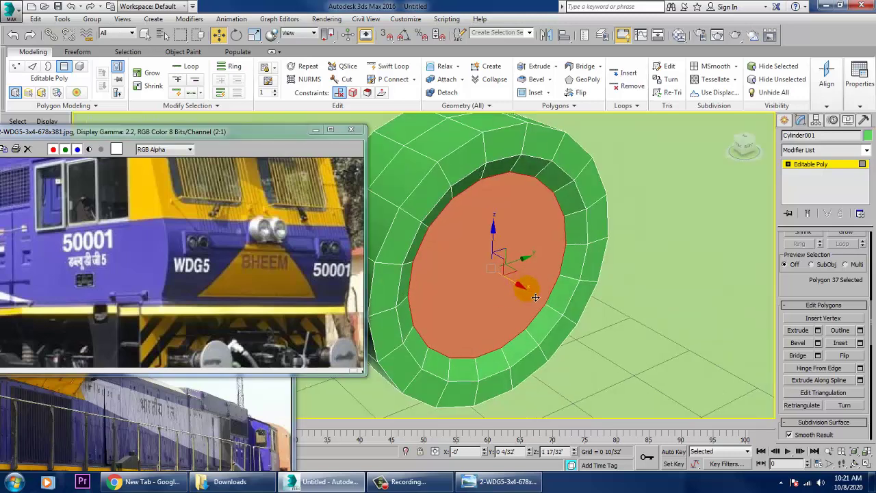
Chamfer the edge loop around the cylinder's outer front rim by a tiny amount with 3 connect edge segments
{"action": "left_click", "coordinate": [440, 177]}
{"action": "key", "text": "2"}
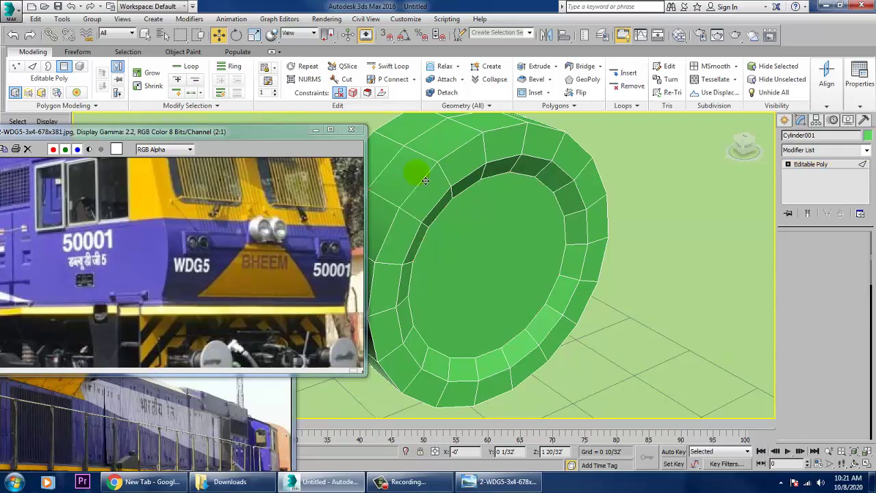
{"action": "double_click", "coordinate": [426, 193]}
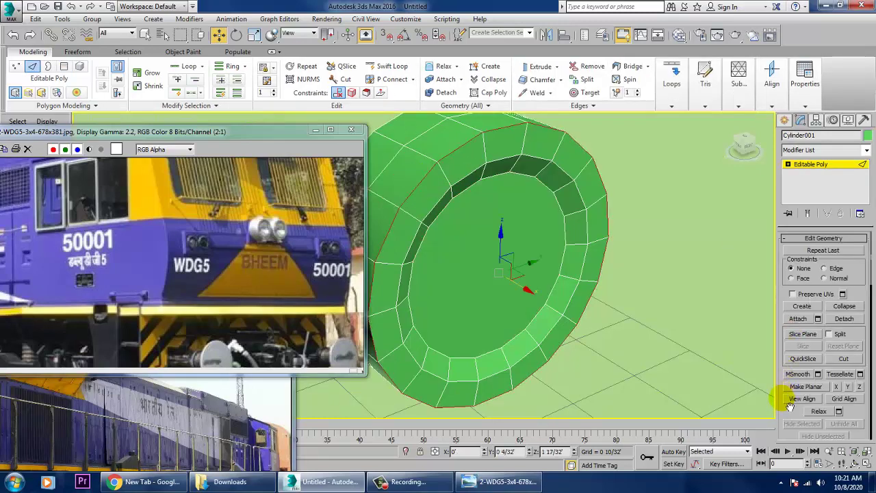
{"action": "scroll", "coordinate": [784, 401], "scroll_direction": "up", "scroll_amount": 5}
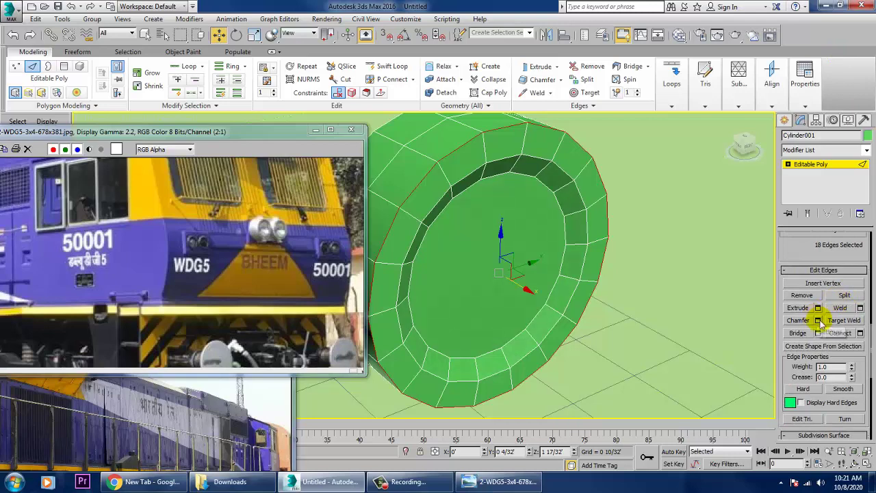
{"action": "left_click", "coordinate": [817, 320]}
{"action": "mouse_move", "coordinate": [438, 309]}
{"action": "left_mouse_down"}
{"action": "mouse_move", "coordinate": [432, 288]}
{"action": "mouse_move", "coordinate": [434, 317]}
{"action": "left_mouse_up"}
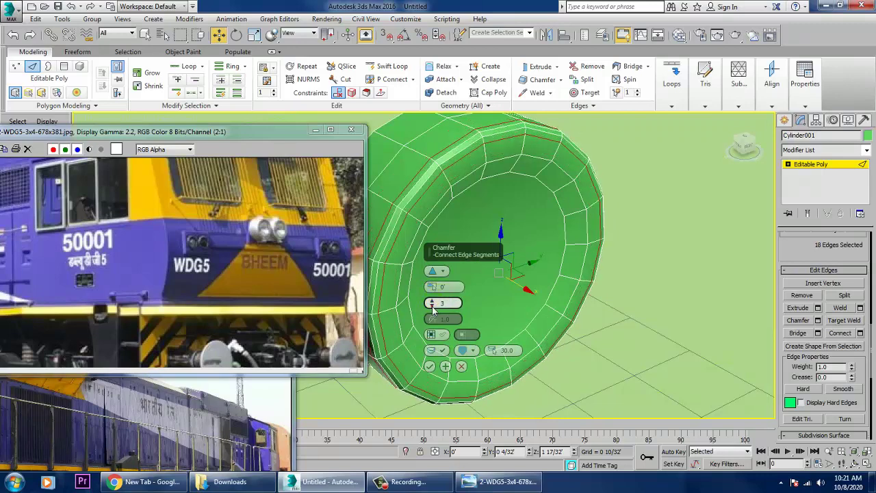
{"action": "left_click", "coordinate": [438, 368]}
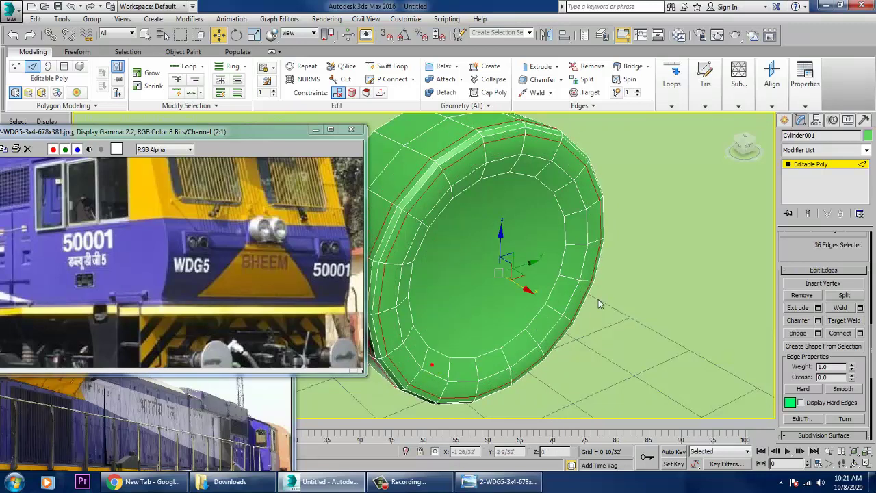
{"action": "scroll", "coordinate": [616, 295], "scroll_direction": "down", "scroll_amount": 4}
{"action": "left_click", "coordinate": [812, 165]}
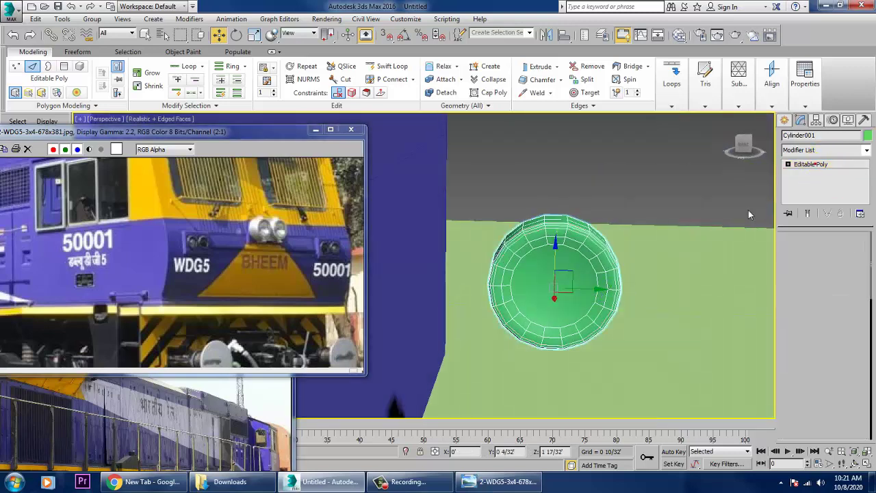
Move the lamp cylinder to Y -3 14/32' and outward along X to the recessed band's outer end on the cab front
{"action": "scroll", "coordinate": [620, 236], "scroll_direction": "down", "scroll_amount": 5}
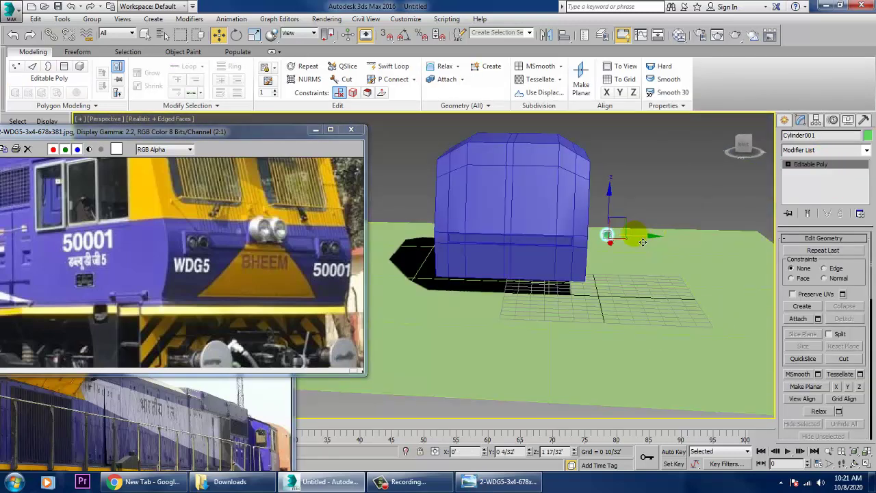
{"action": "left_click_drag", "start_coordinate": [644, 238], "coordinate": [495, 241]}
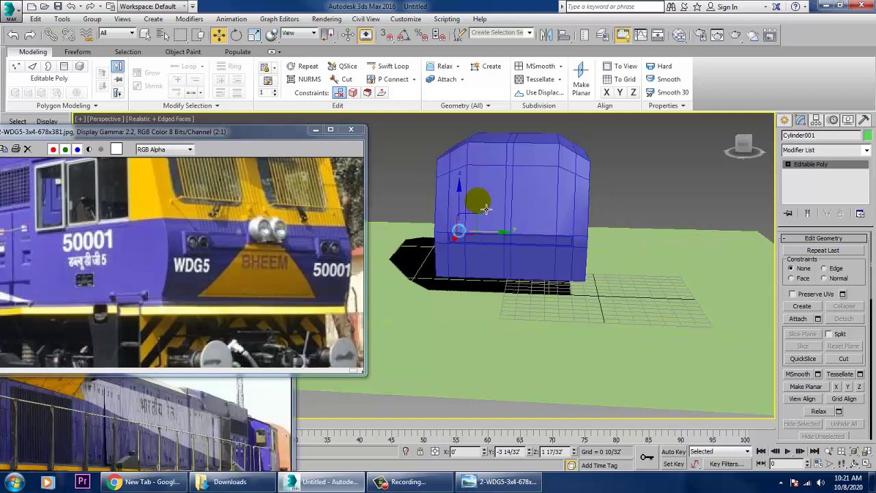
{"action": "middle_click_drag", "start_coordinate": [477, 202], "coordinate": [533, 259], "text": "alt"}
{"action": "scroll", "coordinate": [534, 258], "scroll_direction": "up", "scroll_amount": 3}
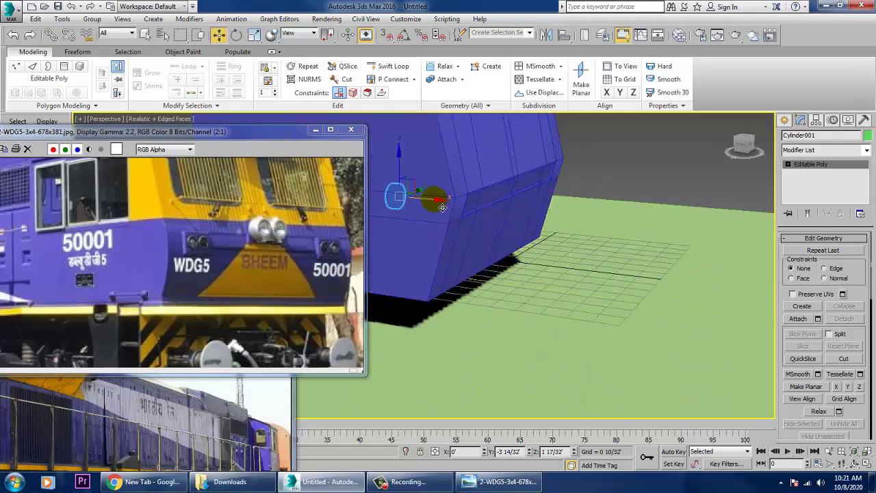
{"action": "left_click_drag", "start_coordinate": [446, 213], "coordinate": [513, 213]}
Scale the lamp cylinder down uniformly to about 76% to fit the height of the recessed band
{"action": "key", "text": "r"}
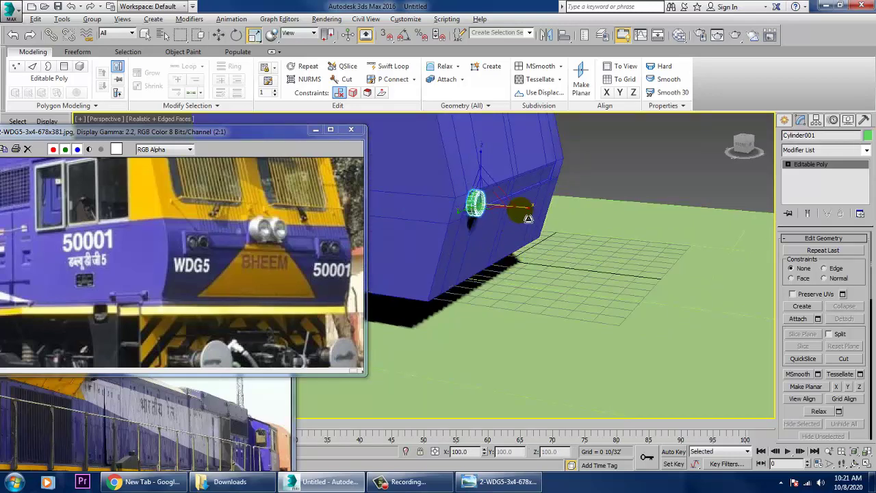
{"action": "scroll", "coordinate": [502, 208], "scroll_direction": "up", "scroll_amount": 3}
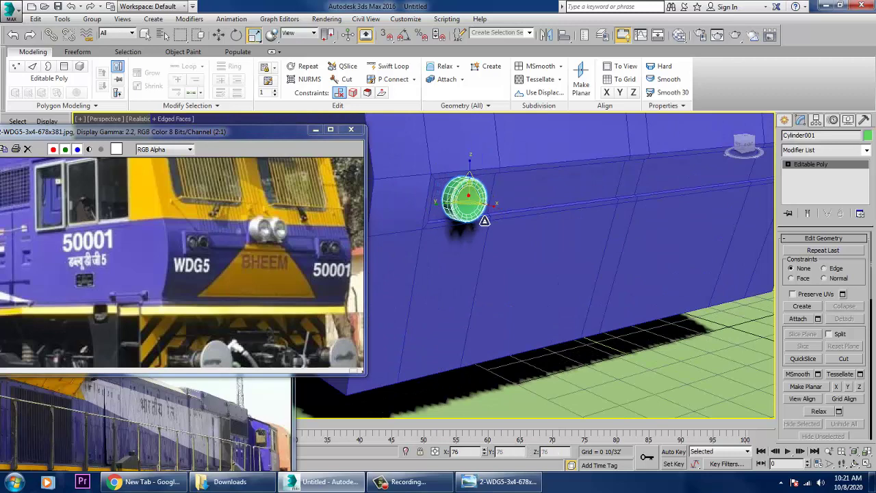
{"action": "middle_click_drag", "start_coordinate": [504, 210], "coordinate": [485, 201], "text": "alt"}
Rotate the lamp cylinder in the orthographic profile view to match the slope of the recessed band
{"action": "key", "text": "e"}
{"action": "key", "text": "alt+w"}
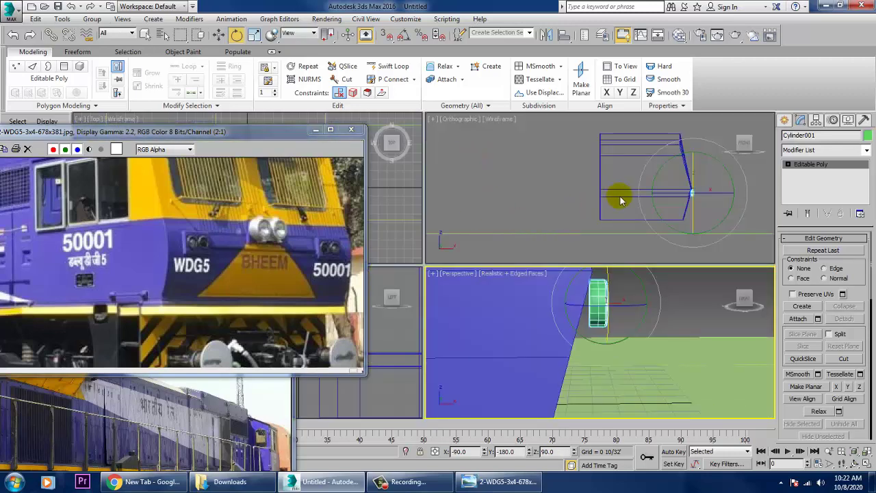
{"action": "middle_click", "coordinate": [620, 197]}
{"action": "key", "text": "alt+w"}
{"action": "key", "text": "z"}
{"action": "scroll", "coordinate": [539, 267], "scroll_direction": "down", "scroll_amount": 4}
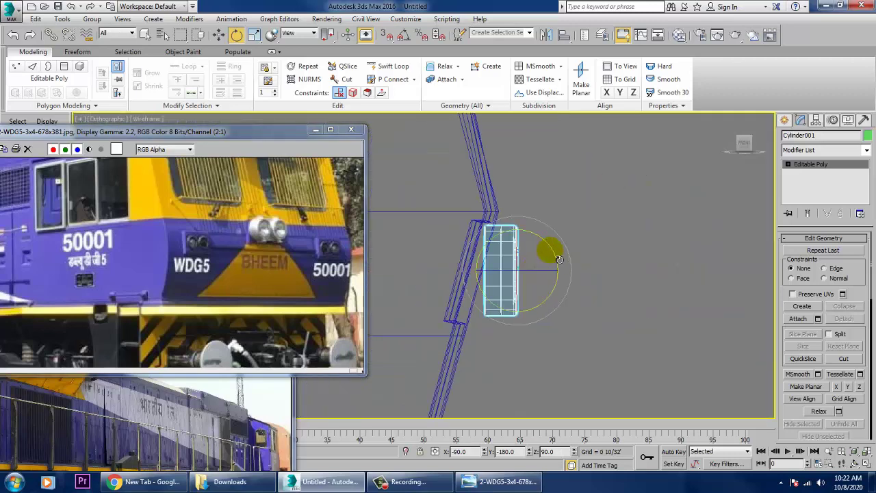
{"action": "mouse_move", "coordinate": [559, 255]}
{"action": "left_mouse_down"}
{"action": "mouse_move", "coordinate": [550, 246]}
{"action": "mouse_move", "coordinate": [560, 272]}
{"action": "left_mouse_up"}
{"action": "key", "text": "w"}
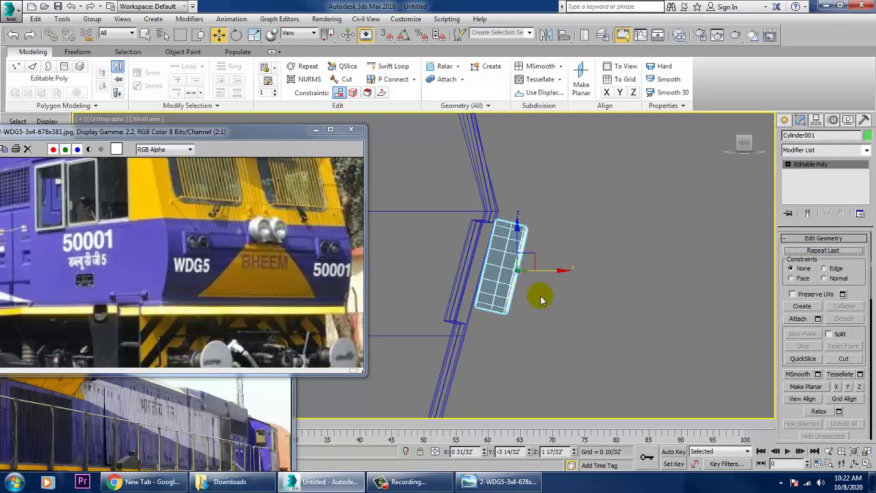
Move the cab body's vertices at the band's lower edge and the front's bottom edge outward along X by about 0 1/32'
{"action": "left_click", "coordinate": [471, 335]}
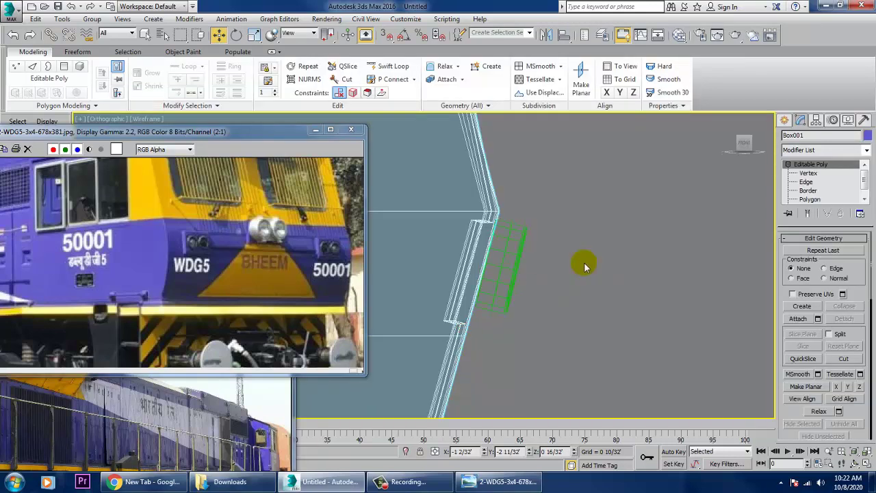
{"action": "scroll", "coordinate": [533, 283], "scroll_direction": "down", "scroll_amount": 5}
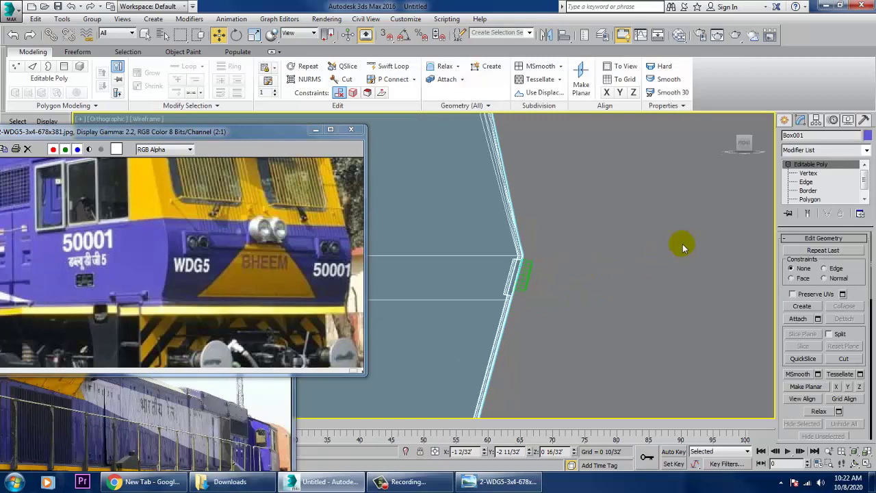
{"action": "key", "text": "1"}
{"action": "scroll", "coordinate": [638, 254], "scroll_direction": "down", "scroll_amount": 5}
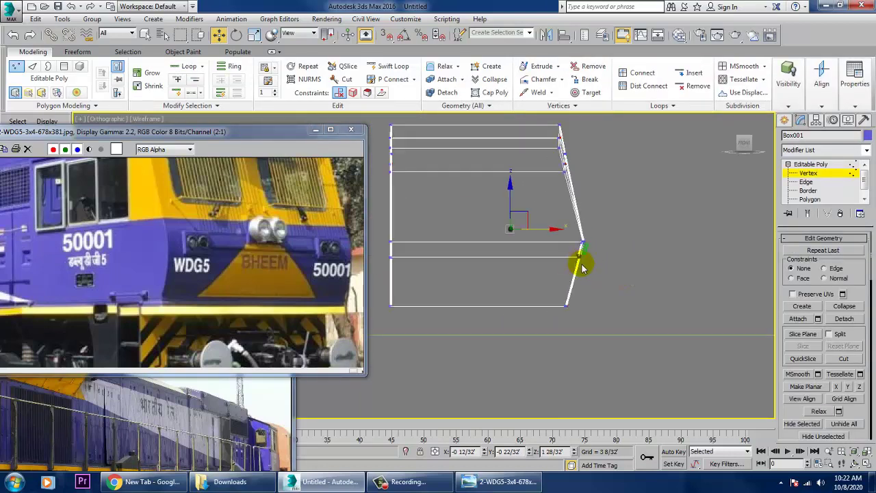
{"action": "scroll", "coordinate": [581, 267], "scroll_direction": "up", "scroll_amount": 3}
{"action": "left_click_drag", "start_coordinate": [607, 259], "coordinate": [609, 253]}
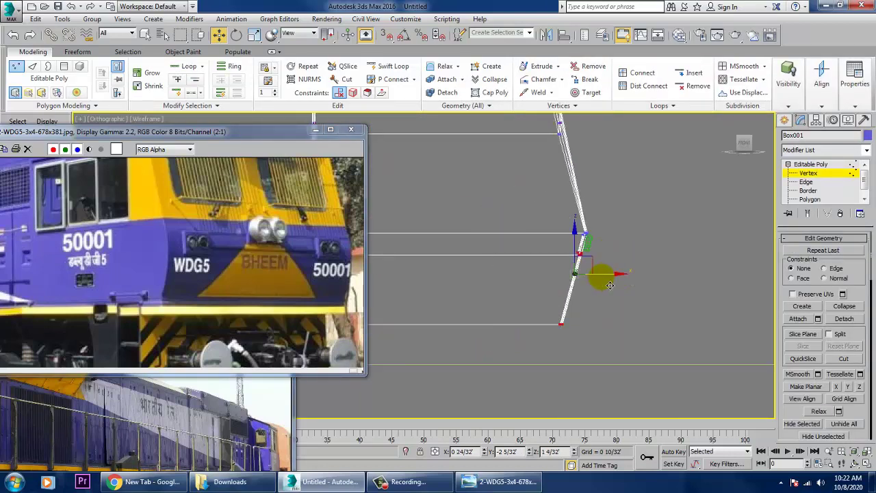
{"action": "left_click_drag", "start_coordinate": [609, 285], "coordinate": [619, 282]}
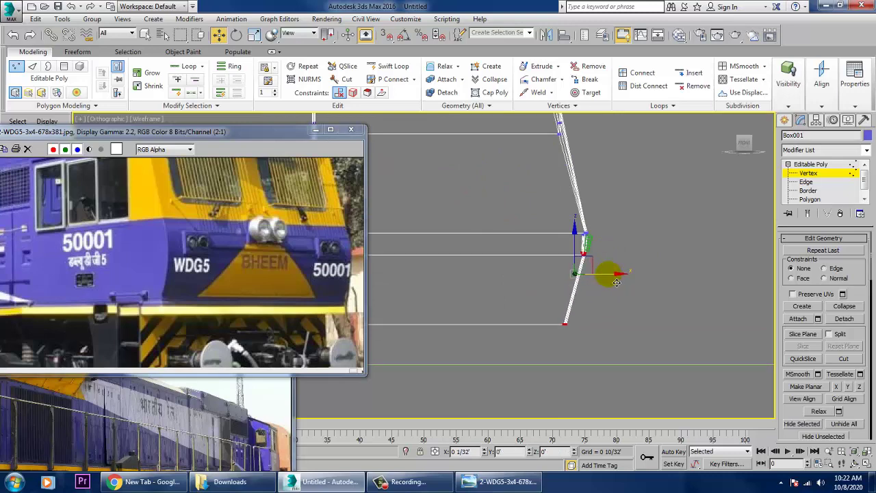
Leave vertex editing on the cab body and rotate the lamp cylinder in the profile view to align it with the recessed band
{"action": "scroll", "coordinate": [608, 272], "scroll_direction": "up", "scroll_amount": 3}
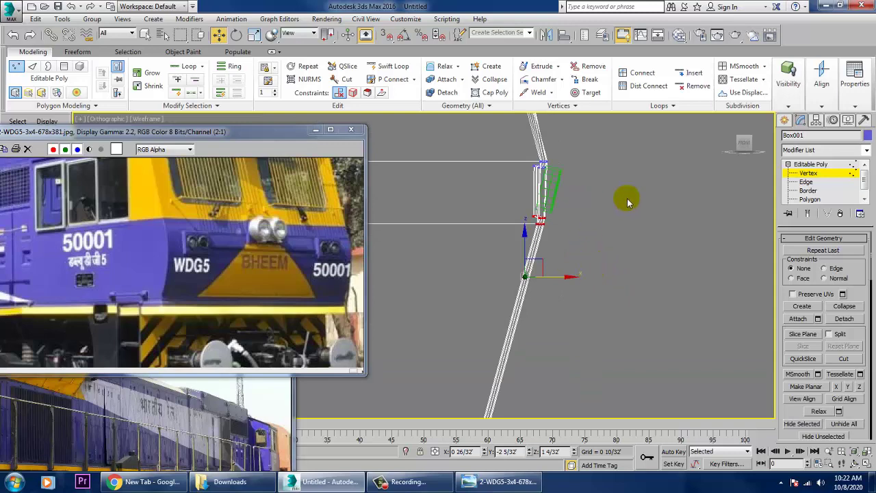
{"action": "left_click", "coordinate": [808, 176]}
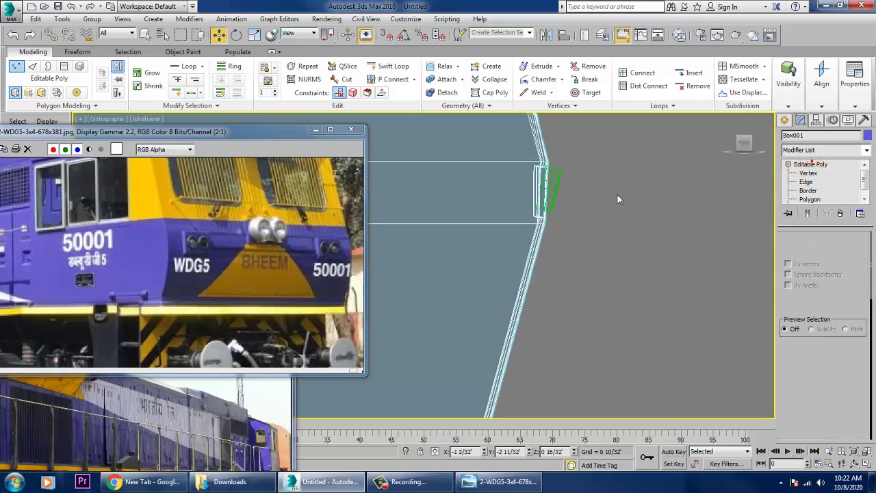
{"action": "left_click", "coordinate": [549, 189]}
{"action": "middle_click_drag", "start_coordinate": [572, 250], "coordinate": [568, 274], "text": "alt"}
{"action": "key", "text": "e"}
{"action": "left_click_drag", "start_coordinate": [581, 204], "coordinate": [559, 210]}
{"action": "key", "text": "r"}
{"action": "key", "text": "w"}
{"action": "key", "text": "alt+w"}
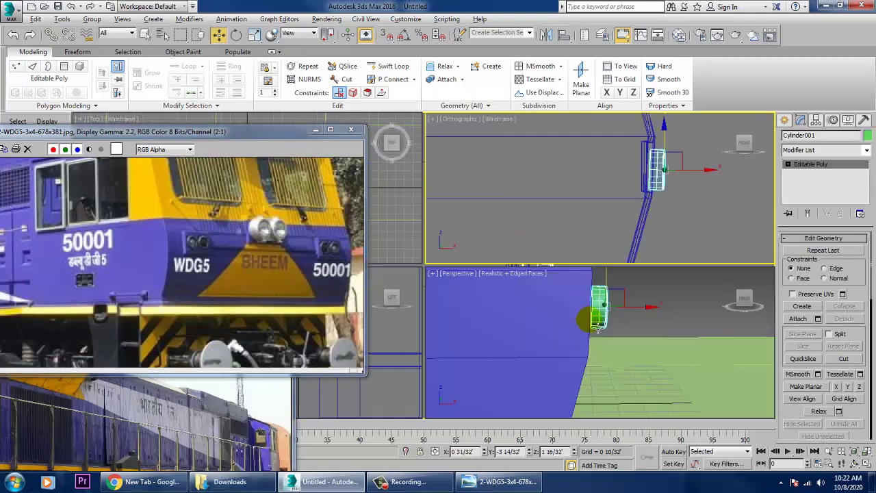
Scale the lamp cylinder uniformly to fit the height of the recessed band on the cab front
{"action": "left_click", "coordinate": [597, 326]}
{"action": "key", "text": "z"}
{"action": "key", "text": "alt+w"}
{"action": "middle_click_drag", "start_coordinate": [538, 325], "coordinate": [522, 284], "text": "alt"}
{"action": "scroll", "coordinate": [558, 311], "scroll_direction": "down", "scroll_amount": 5}
{"action": "key", "text": "r"}
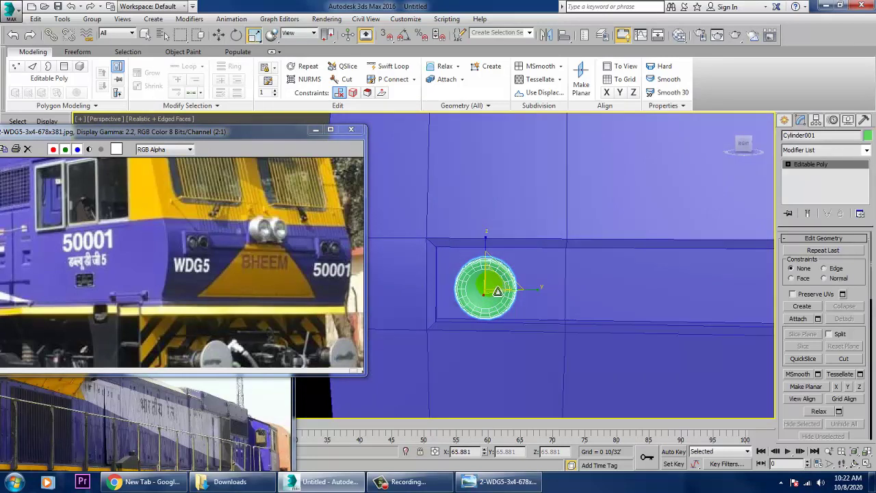
{"action": "left_click_drag", "start_coordinate": [497, 291], "coordinate": [492, 258]}
Position the lamp at the recessed band's outer end and copy it along Y to about -3 7/32' as the second lamp
{"action": "key", "text": "w"}
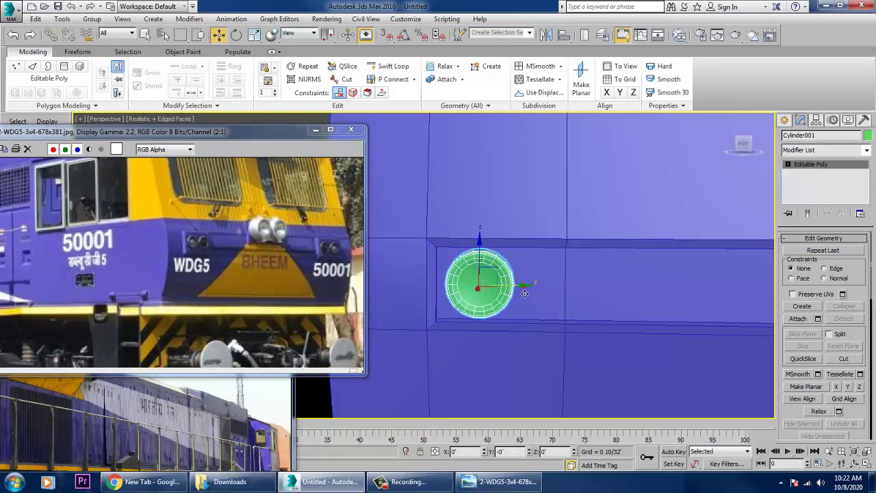
{"action": "left_click_drag", "start_coordinate": [527, 294], "coordinate": [609, 302], "text": "shift"}
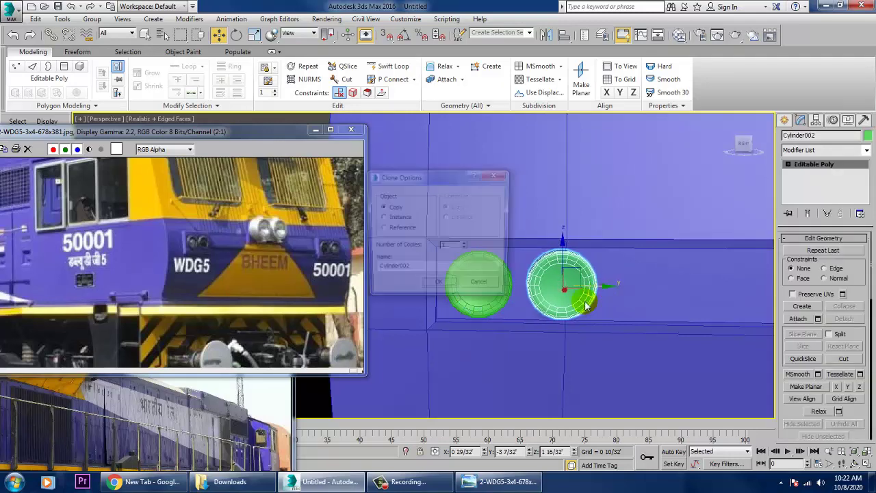
{"action": "left_click", "coordinate": [439, 287]}
Select both lamps and copy the pair along Y to the opposite end of the recessed band
{"action": "middle_click_drag", "start_coordinate": [554, 317], "coordinate": [479, 318]}
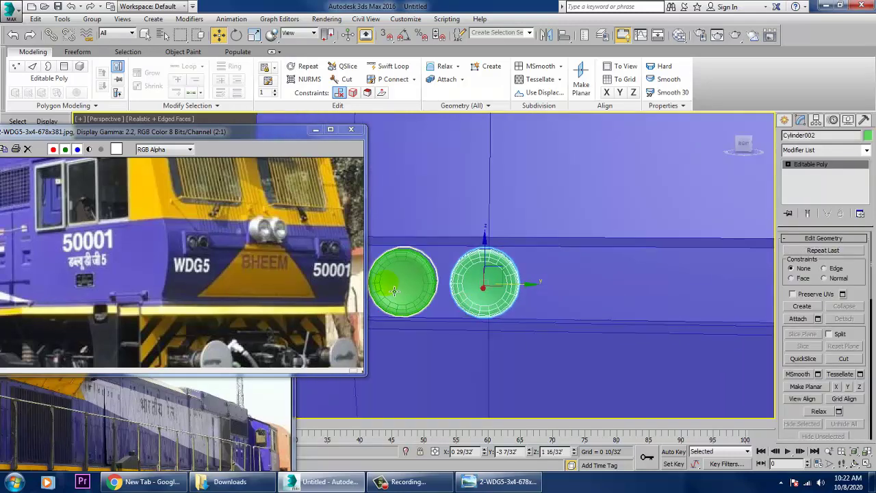
{"action": "left_click", "coordinate": [393, 291], "text": "ctrl"}
{"action": "scroll", "coordinate": [422, 286], "scroll_direction": "down", "scroll_amount": 5}
{"action": "middle_click_drag", "start_coordinate": [448, 289], "coordinate": [411, 293]}
{"action": "left_click_drag", "start_coordinate": [434, 293], "coordinate": [676, 300], "text": "shift"}
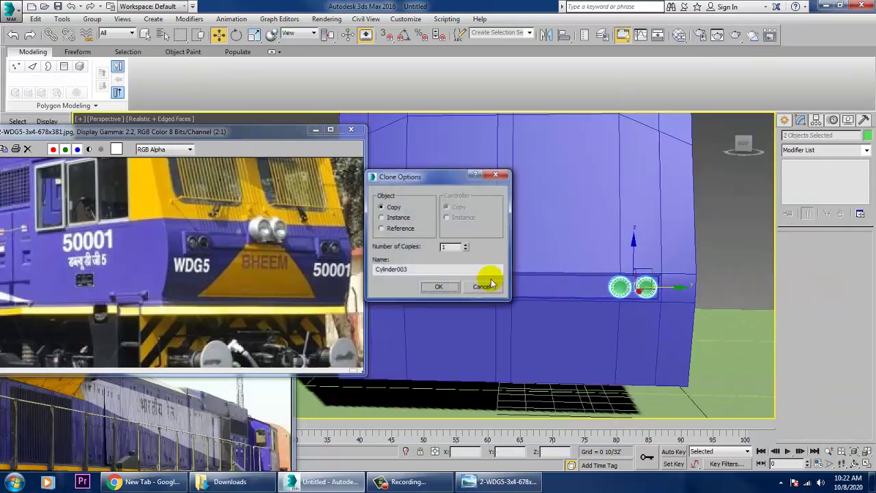
{"action": "left_click", "coordinate": [436, 289]}
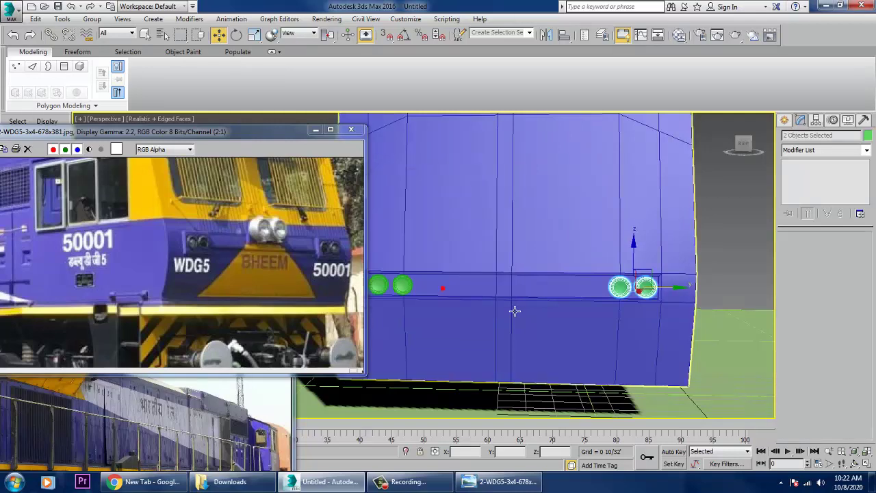
Examine the cab front and its lamp pairs against the full locomotive reference photo
{"action": "middle_click_drag", "start_coordinate": [595, 289], "coordinate": [596, 291]}
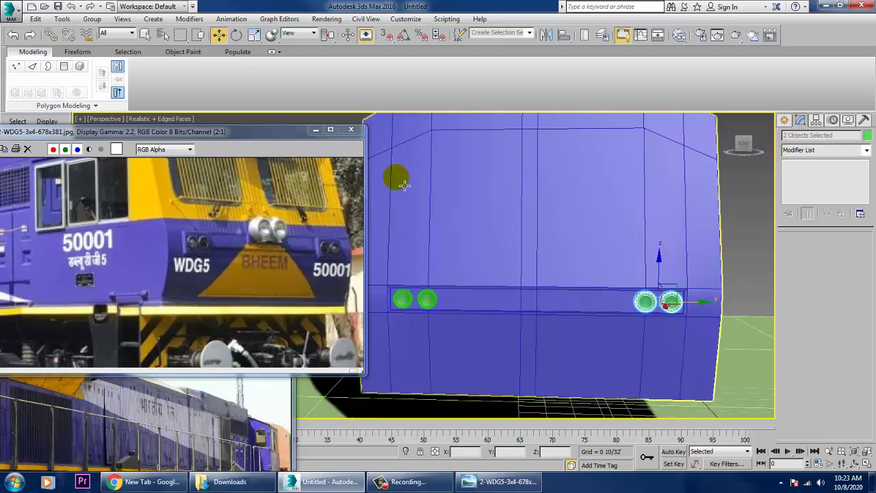
{"action": "scroll", "coordinate": [262, 267], "scroll_direction": "down", "scroll_amount": 2}
{"action": "scroll", "coordinate": [207, 286], "scroll_direction": "up", "scroll_amount": 1}
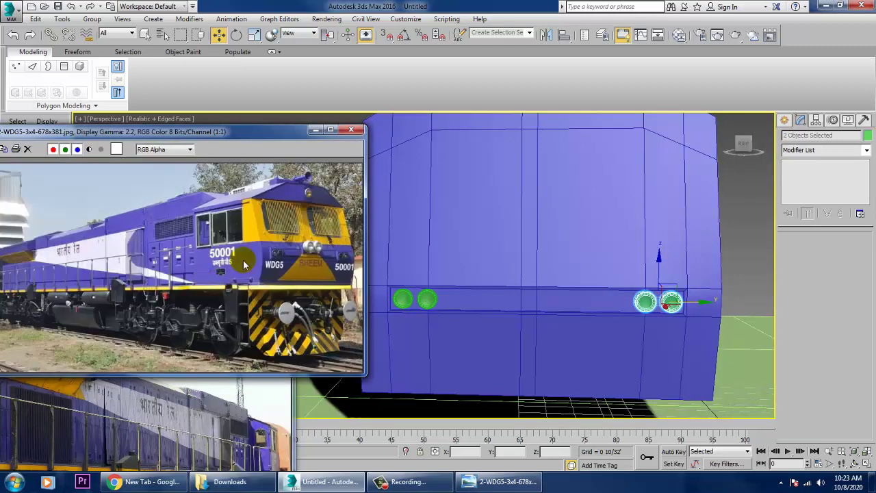
{"action": "middle_click_drag", "start_coordinate": [616, 216], "coordinate": [635, 257]}
{"action": "middle_click_drag", "start_coordinate": [557, 278], "coordinate": [606, 270], "text": "alt"}
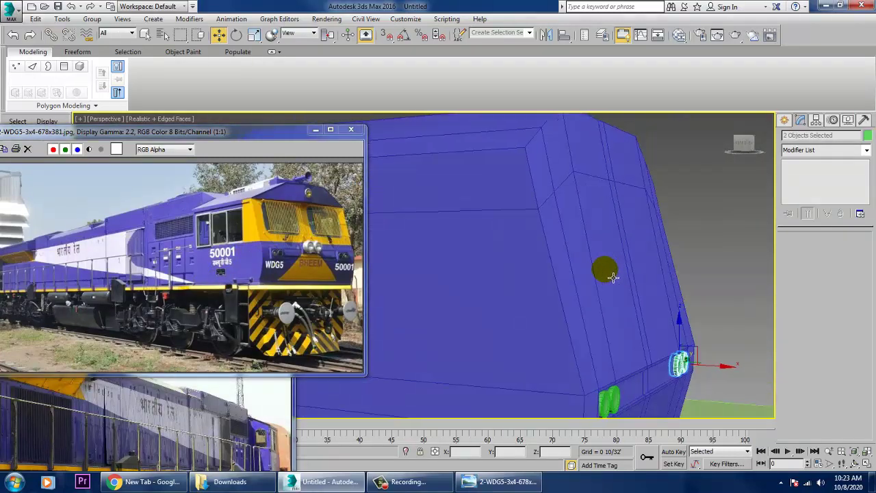
{"action": "scroll", "coordinate": [606, 269], "scroll_direction": "down", "scroll_amount": 4}
{"action": "middle_click_drag", "start_coordinate": [618, 299], "coordinate": [606, 305], "text": "alt"}
{"action": "scroll", "coordinate": [605, 308], "scroll_direction": "up", "scroll_amount": 3}
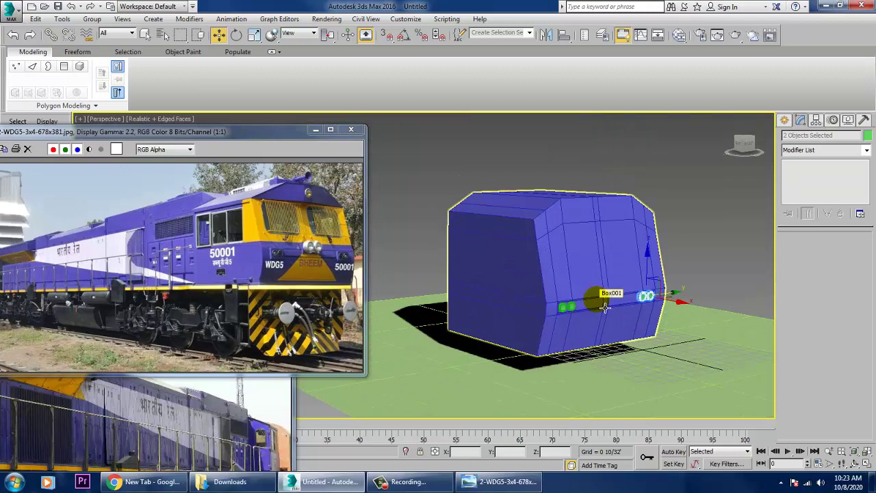
Save the scene as "wdg 5" in the desktop's "wdg 5" folder
{"action": "key", "text": "ctrl+s"}
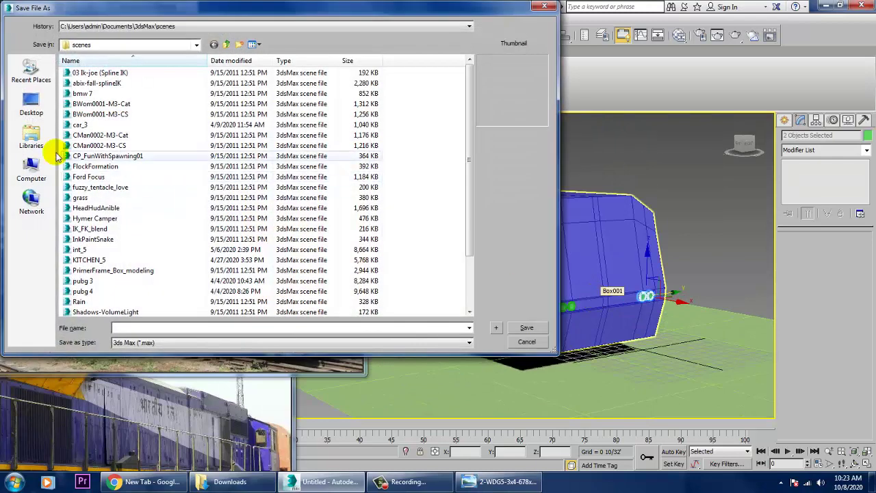
{"action": "left_click", "coordinate": [31, 104]}
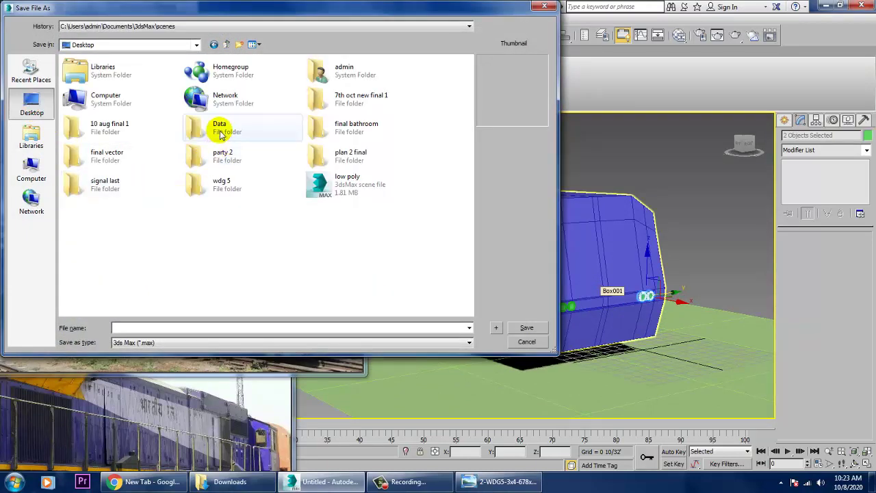
{"action": "double_click", "coordinate": [206, 182]}
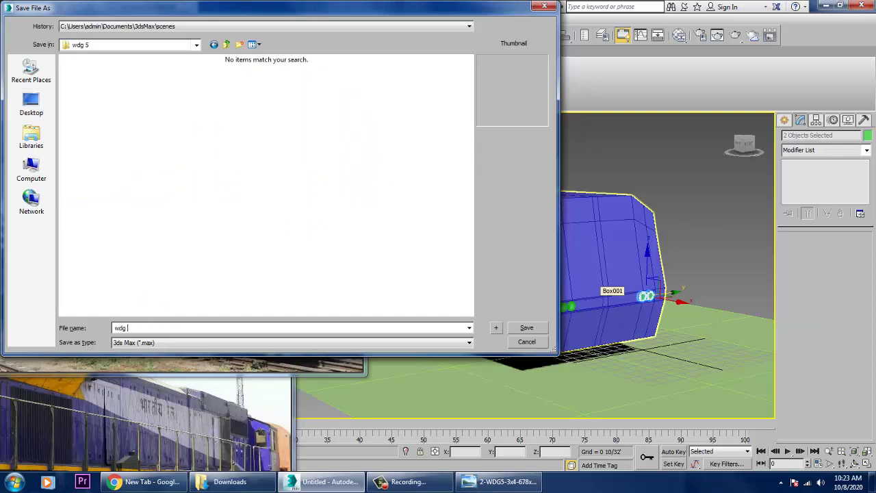
{"action": "key", "text": "Return"}
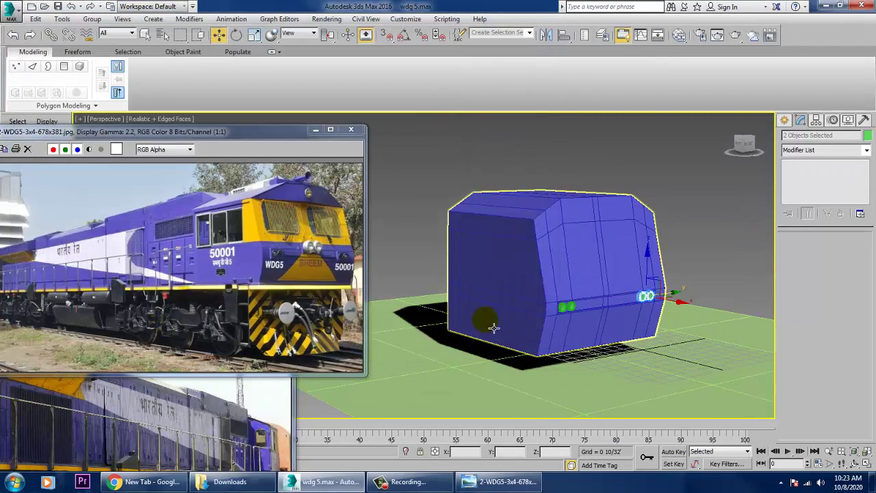
Copy the inner lamp toward the cab's centre as a main headlight, enlarged and raised above the band at Y -2', Z 1 24/32'
{"action": "left_click", "coordinate": [300, 220]}
{"action": "scroll", "coordinate": [303, 224], "scroll_direction": "up", "scroll_amount": 3}
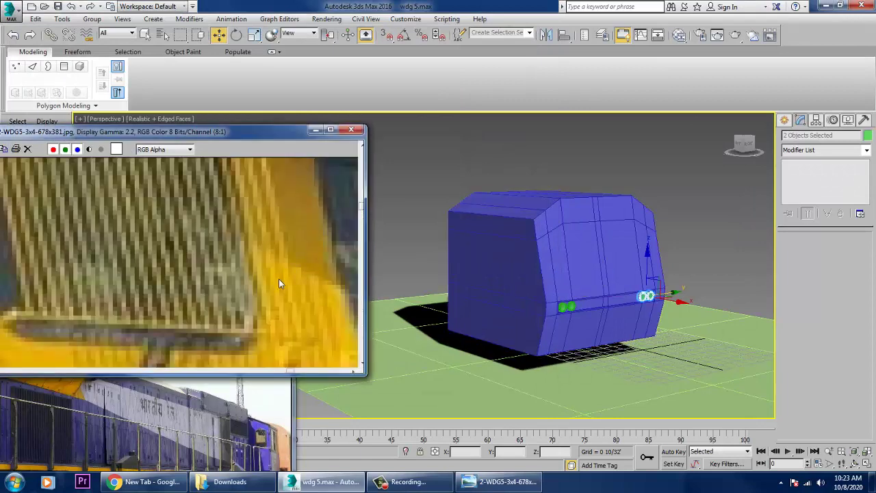
{"action": "middle_click_drag", "start_coordinate": [280, 280], "coordinate": [223, 251]}
{"action": "scroll", "coordinate": [225, 251], "scroll_direction": "down", "scroll_amount": 1}
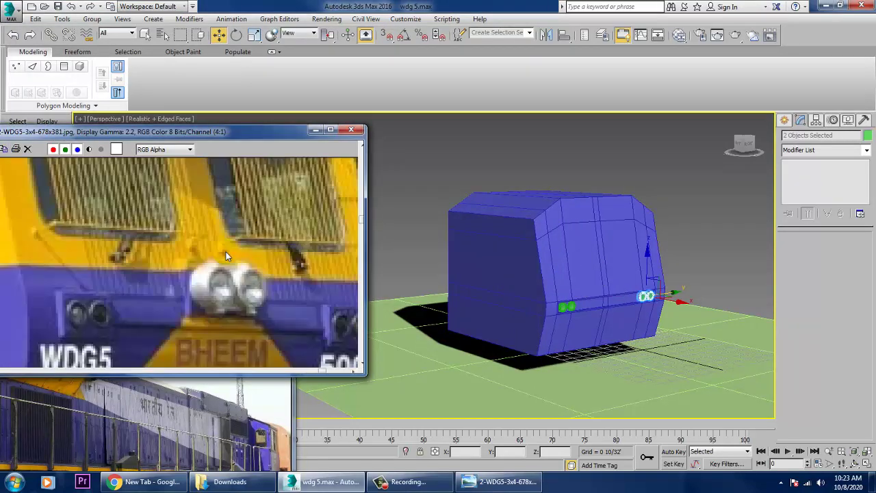
{"action": "left_click", "coordinate": [643, 297]}
{"action": "key", "text": "alt+w"}
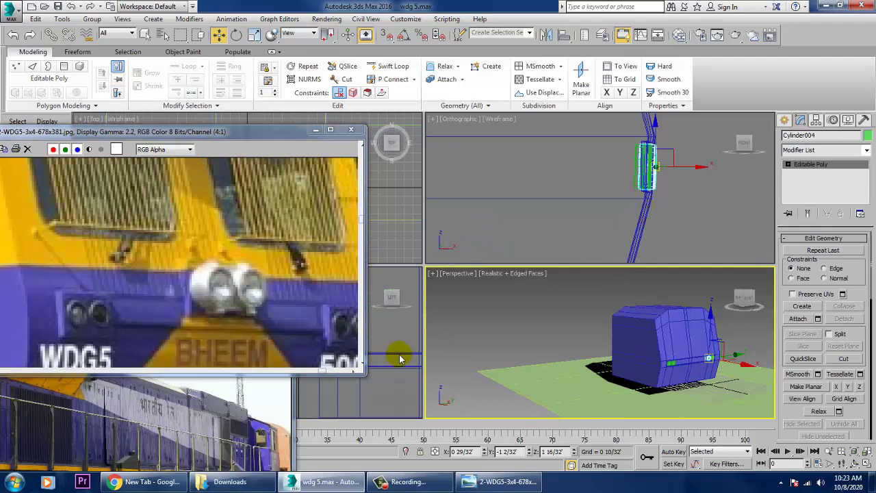
{"action": "right_click", "coordinate": [400, 360]}
{"action": "key", "text": "alt+w"}
{"action": "scroll", "coordinate": [630, 299], "scroll_direction": "up", "scroll_amount": 5}
{"action": "scroll", "coordinate": [596, 301], "scroll_direction": "down", "scroll_amount": 5}
{"action": "middle_click_drag", "start_coordinate": [593, 299], "coordinate": [508, 313]}
{"action": "scroll", "coordinate": [545, 336], "scroll_direction": "down", "scroll_amount": 1}
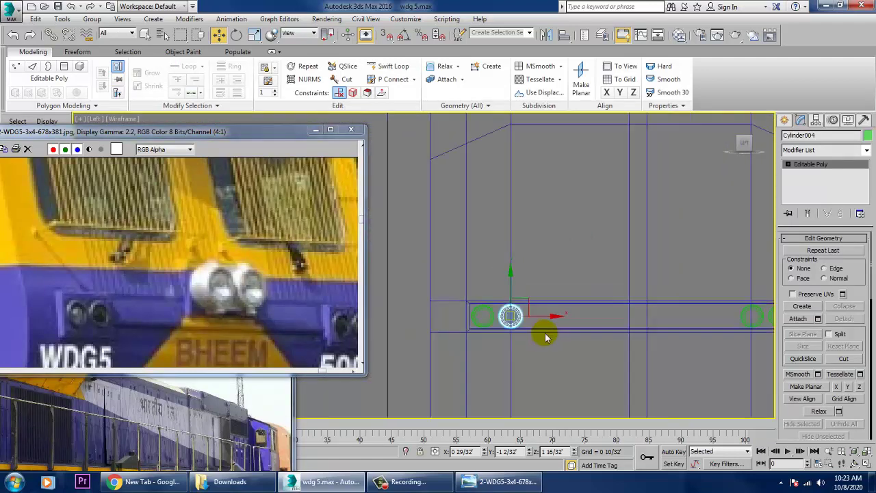
{"action": "scroll", "coordinate": [546, 337], "scroll_direction": "down", "scroll_amount": 3}
{"action": "scroll", "coordinate": [536, 332], "scroll_direction": "up", "scroll_amount": 1}
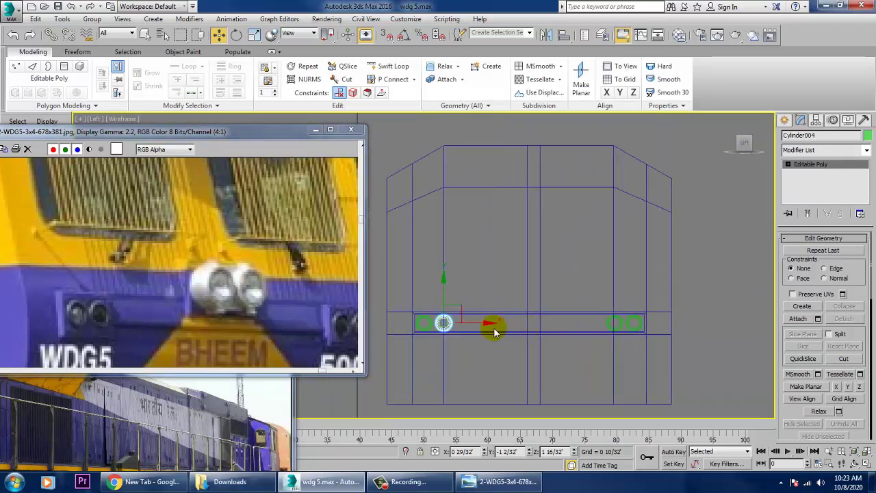
{"action": "left_click_drag", "start_coordinate": [477, 322], "coordinate": [497, 330], "text": "shift"}
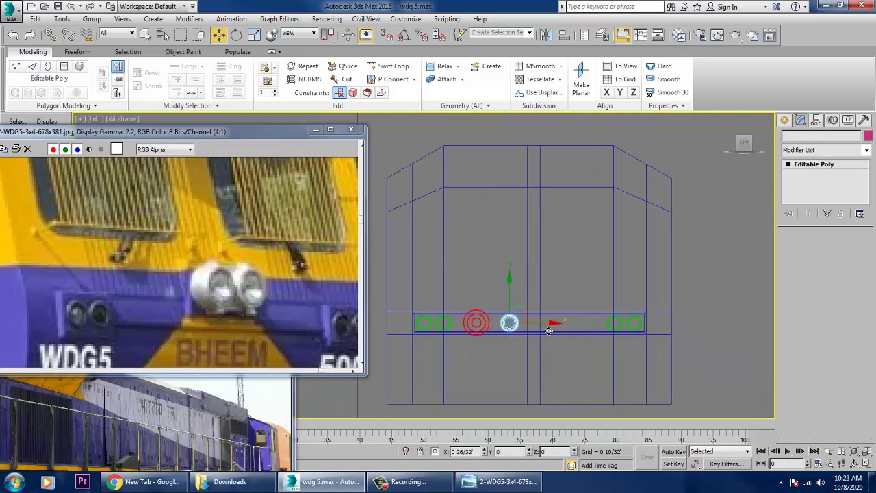
{"action": "left_click_drag", "start_coordinate": [555, 331], "coordinate": [517, 328], "text": "shift"}
{"action": "left_click", "coordinate": [434, 288]}
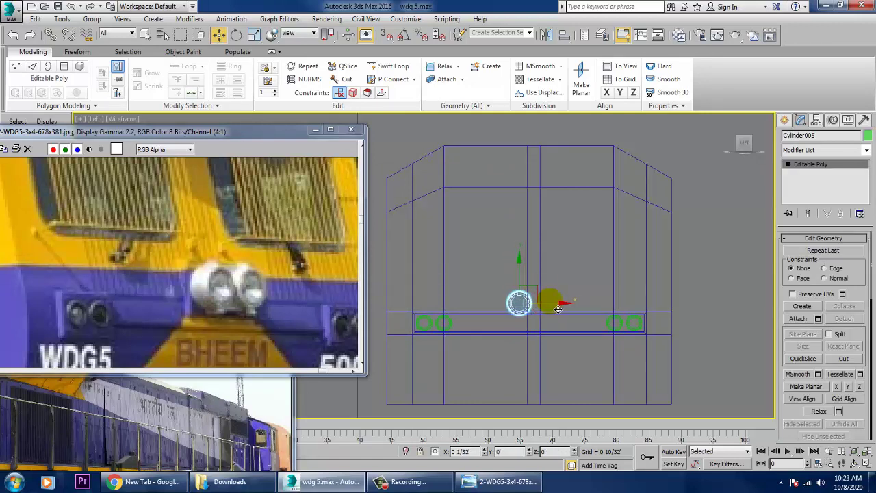
Move the main headlight outward along X from the cab front and stretch its depth along X to about 124%
{"action": "key", "text": "alt+w"}
{"action": "middle_click", "coordinate": [563, 356]}
{"action": "key", "text": "alt+w"}
{"action": "scroll", "coordinate": [557, 349], "scroll_direction": "down", "scroll_amount": 3}
{"action": "middle_click_drag", "start_coordinate": [472, 328], "coordinate": [529, 326], "text": "alt"}
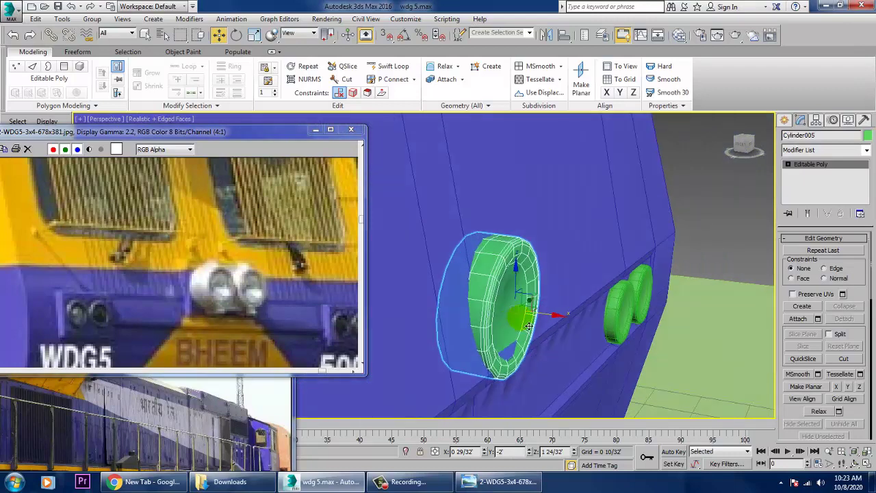
{"action": "left_click_drag", "start_coordinate": [550, 315], "coordinate": [570, 319]}
{"action": "middle_click_drag", "start_coordinate": [571, 319], "coordinate": [559, 345], "text": "alt"}
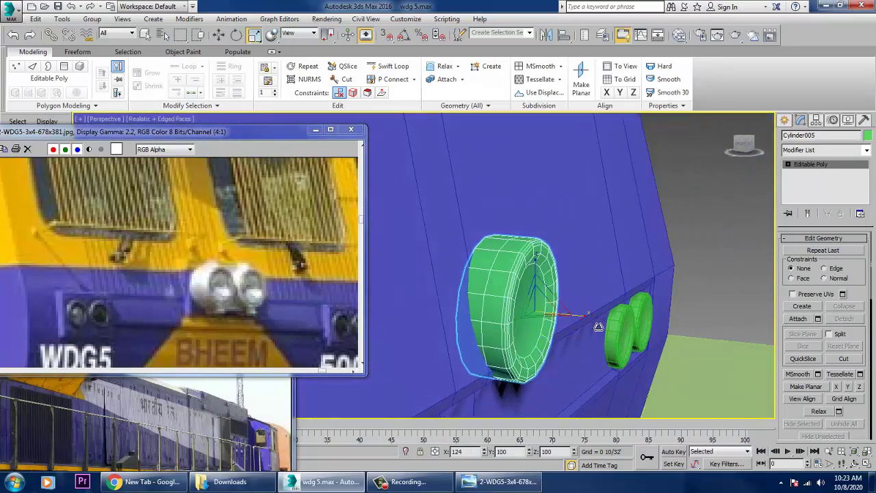
{"action": "left_click_drag", "start_coordinate": [598, 327], "coordinate": [597, 324]}
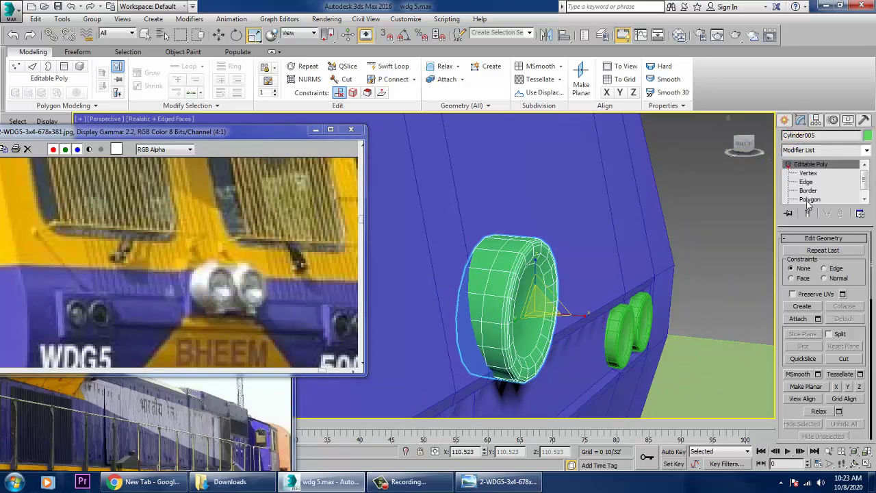
Move the main headlight's recessed inner face outward along X to about 1', close to the rim
{"action": "left_click", "coordinate": [809, 199]}
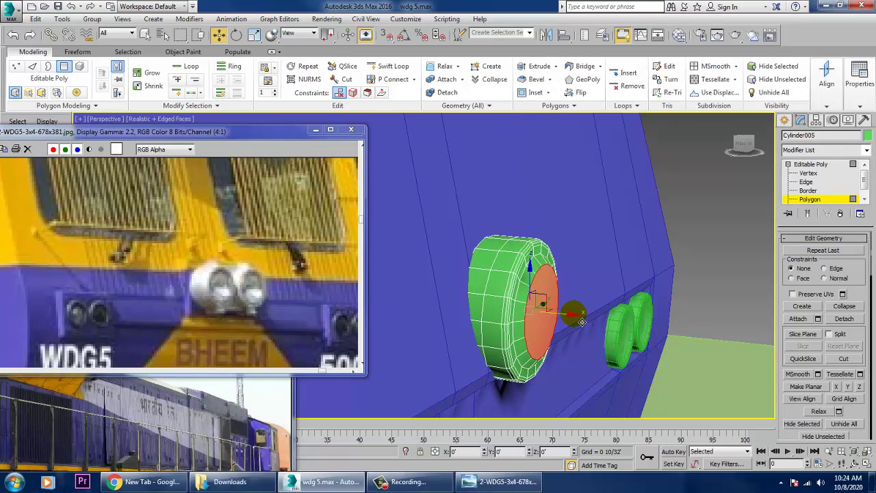
{"action": "middle_click_drag", "start_coordinate": [586, 320], "coordinate": [637, 275], "text": "alt"}
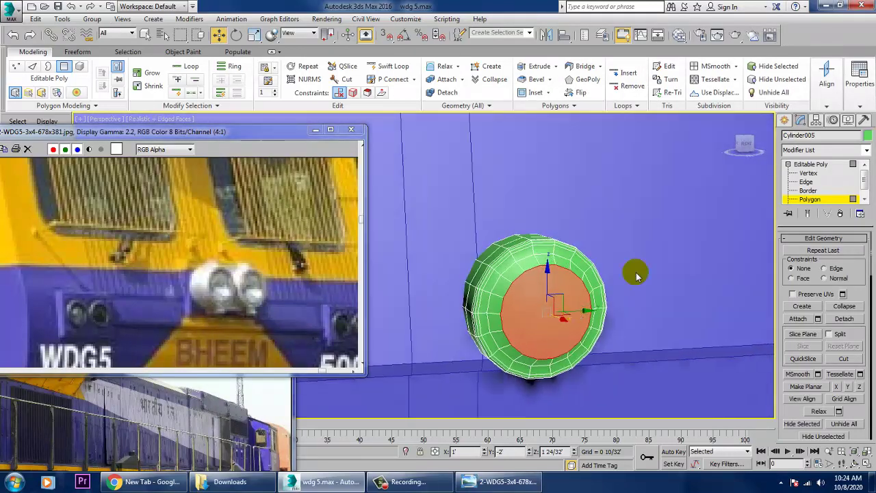
{"action": "left_click", "coordinate": [834, 165]}
Raise the main headlight to Z 1 26/32' in the Left view so it sits clear above the recessed band
{"action": "key", "text": "alt+w"}
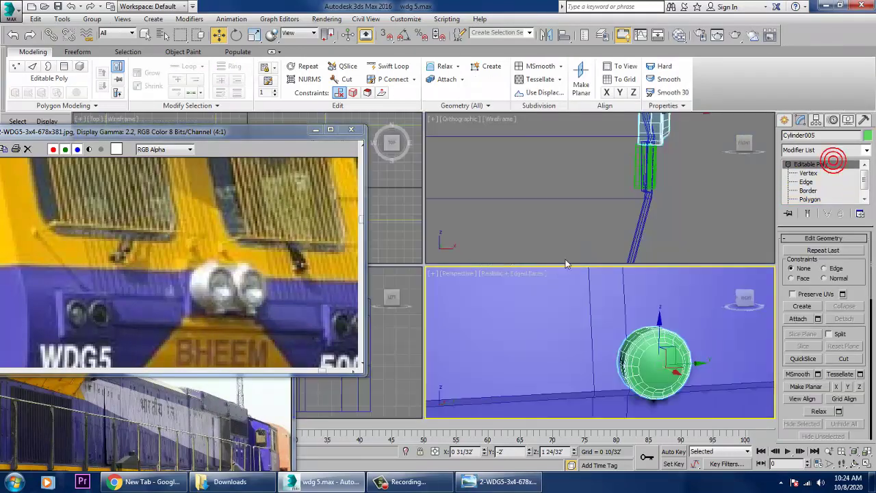
{"action": "key", "text": "alt+w"}
{"action": "scroll", "coordinate": [550, 303], "scroll_direction": "down", "scroll_amount": 10}
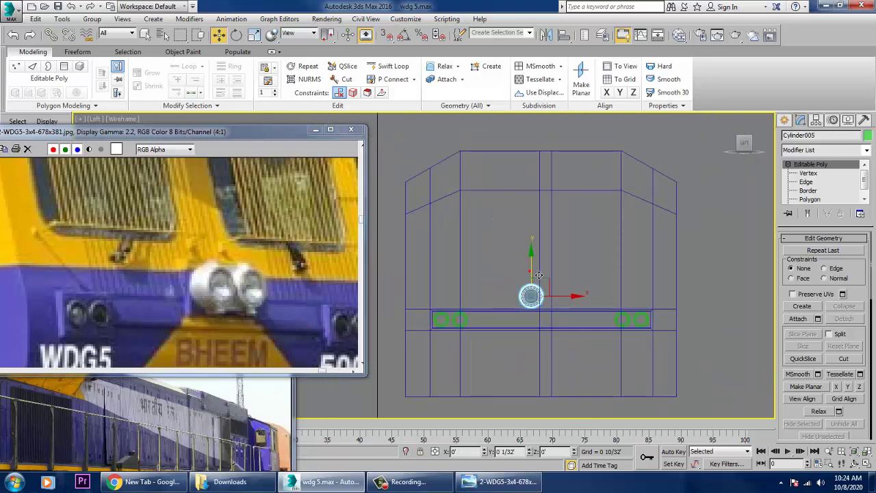
{"action": "scroll", "coordinate": [555, 319], "scroll_direction": "up", "scroll_amount": 5}
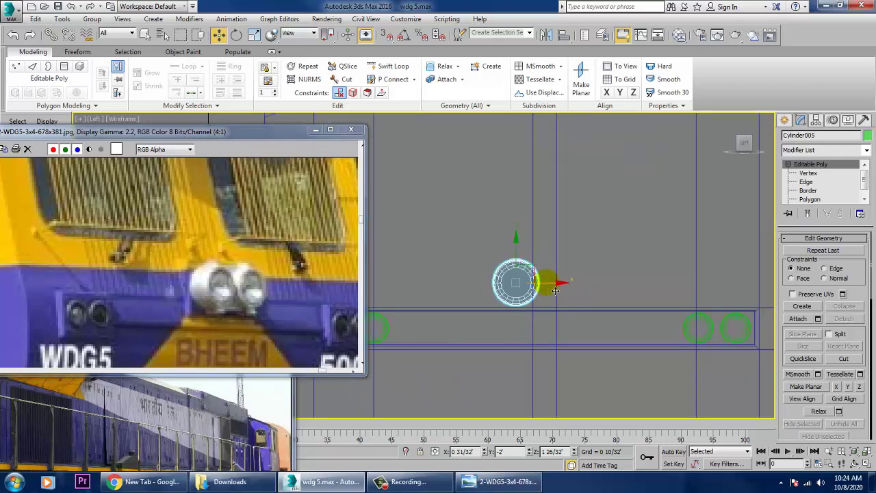
Copy the main headlight sideways to Y -2 11/32' to form the twin central headlights
{"action": "left_click_drag", "start_coordinate": [555, 291], "coordinate": [601, 284], "text": "shift"}
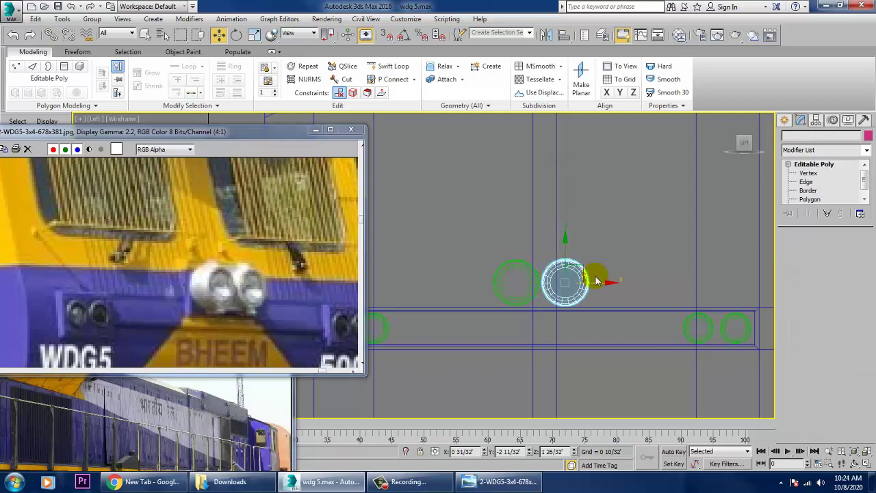
{"action": "left_click", "coordinate": [434, 287]}
{"action": "key", "text": "alt+w"}
{"action": "right_click", "coordinate": [619, 356]}
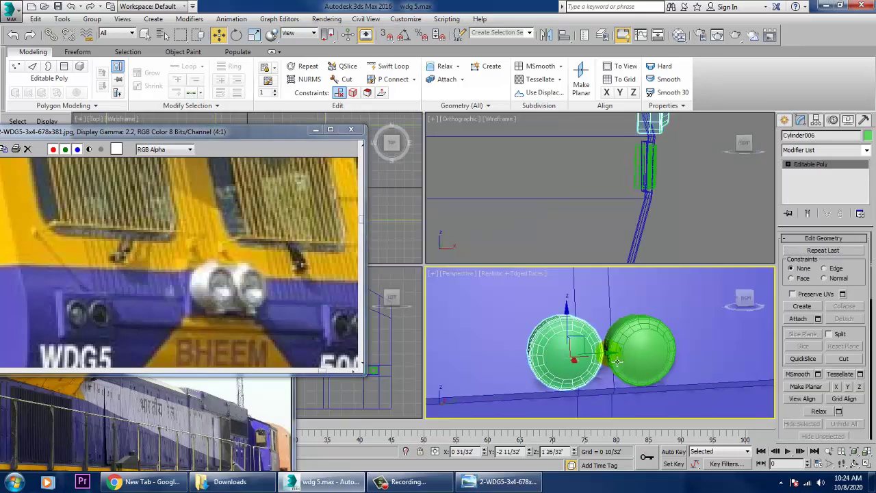
{"action": "middle_click_drag", "start_coordinate": [617, 361], "coordinate": [684, 357], "text": "alt"}
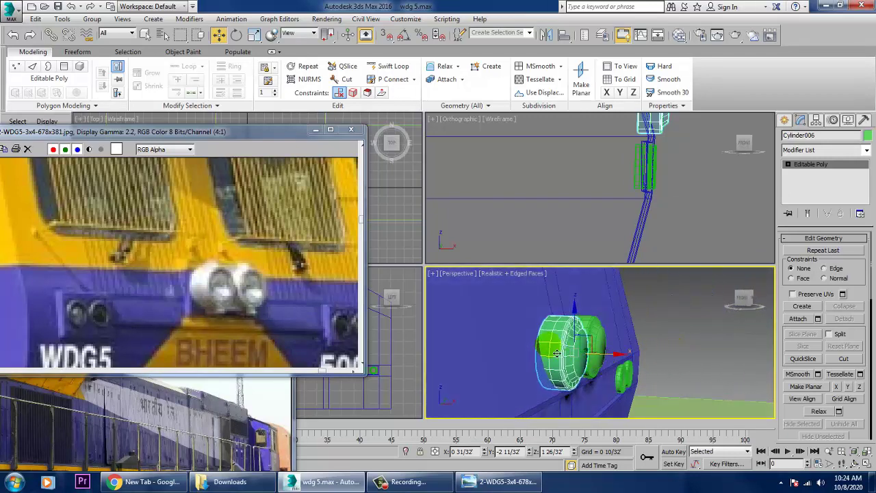
Select both central headlights and examine their placement on the cab front from several angles against the reference photo
{"action": "left_click", "coordinate": [608, 346], "text": "ctrl"}
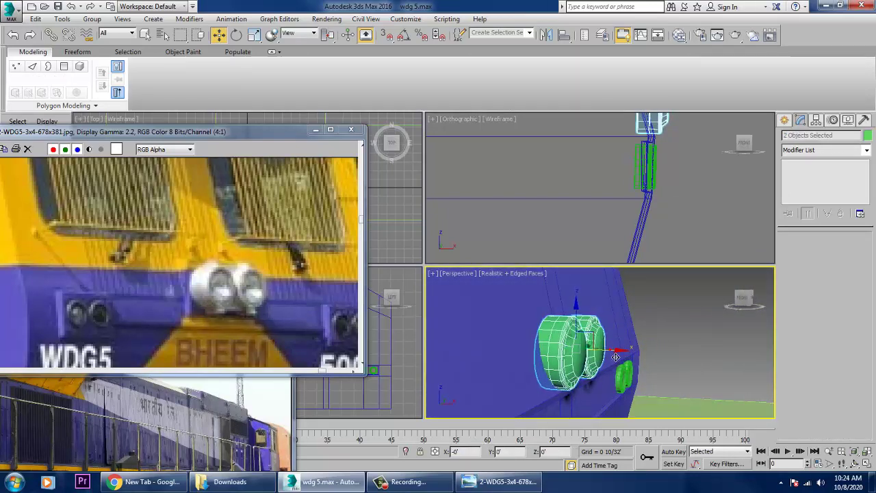
{"action": "scroll", "coordinate": [618, 357], "scroll_direction": "down", "scroll_amount": 3}
{"action": "middle_click_drag", "start_coordinate": [641, 366], "coordinate": [630, 344], "text": "alt"}
{"action": "scroll", "coordinate": [588, 365], "scroll_direction": "down", "scroll_amount": 4}
{"action": "scroll", "coordinate": [582, 354], "scroll_direction": "up", "scroll_amount": 5}
{"action": "scroll", "coordinate": [581, 354], "scroll_direction": "down", "scroll_amount": 5}
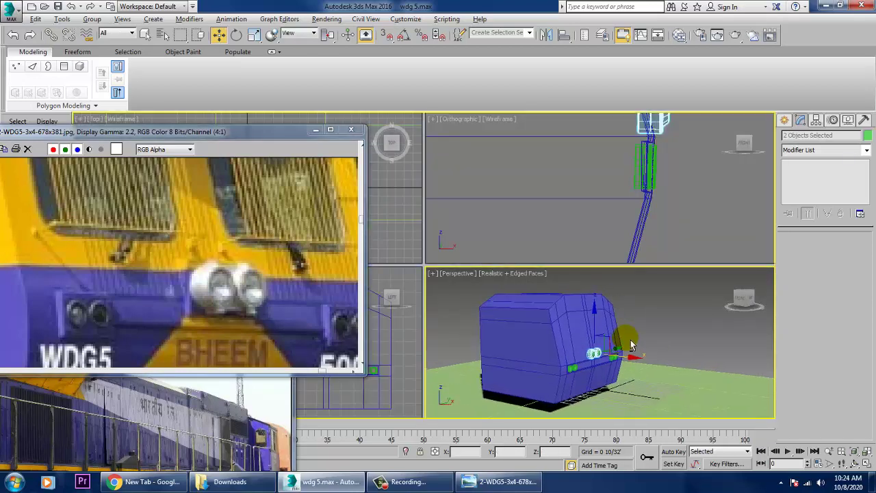
{"action": "key", "text": "alt+w"}
{"action": "middle_click_drag", "start_coordinate": [541, 334], "coordinate": [649, 340]}
{"action": "scroll", "coordinate": [245, 267], "scroll_direction": "down", "scroll_amount": 2}
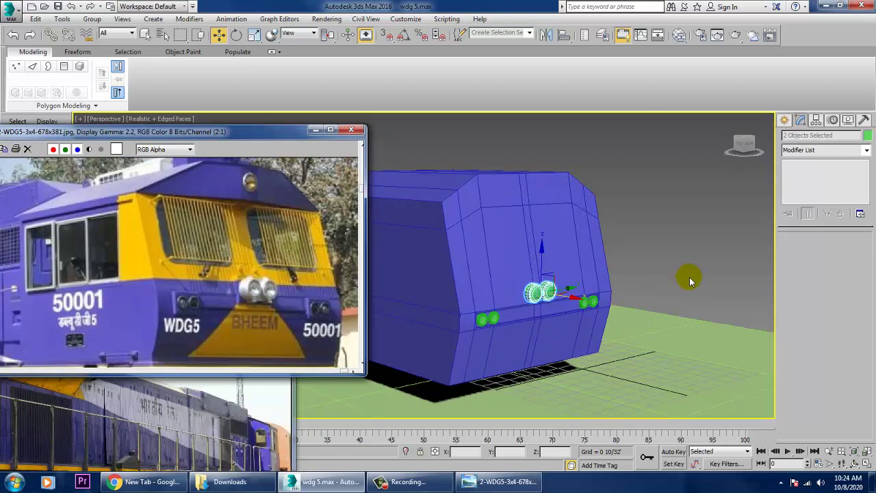
{"action": "middle_click", "coordinate": [690, 323]}
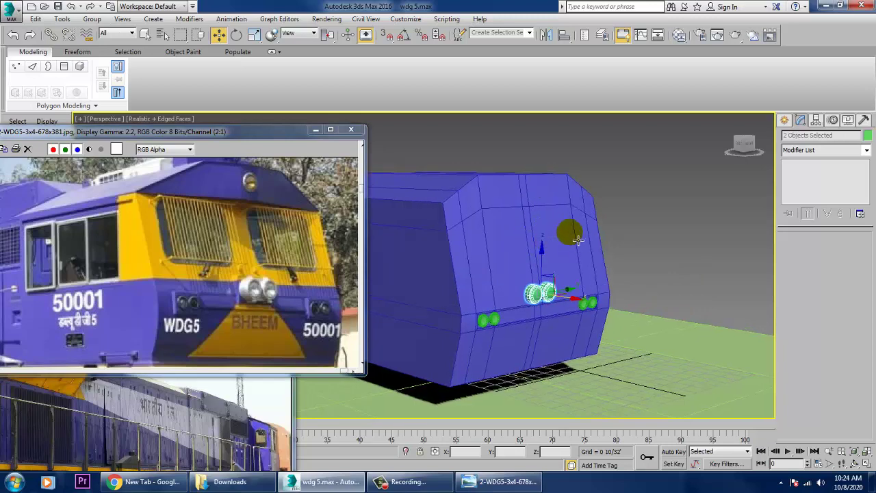
{"action": "left_click", "coordinate": [536, 204]}
{"action": "middle_click_drag", "start_coordinate": [535, 202], "coordinate": [571, 229], "text": "alt"}
{"action": "key", "text": "alt+w"}
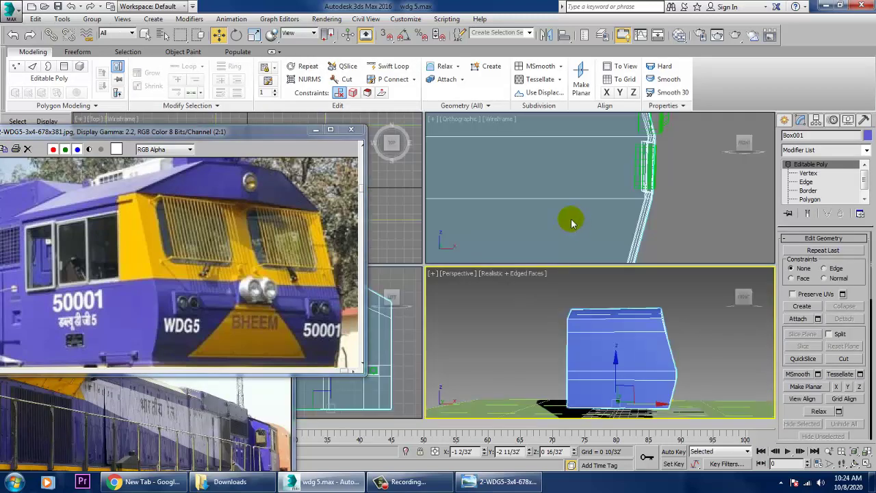
{"action": "key", "text": "alt+w"}
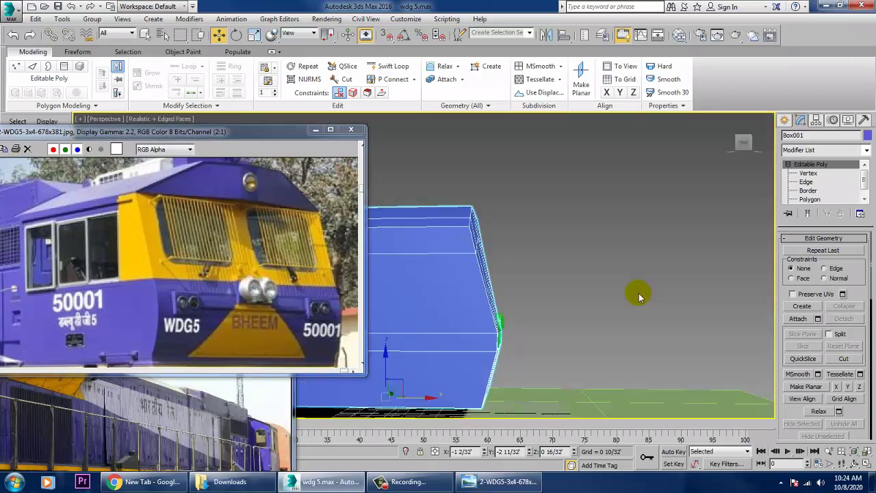
{"action": "middle_click_drag", "start_coordinate": [611, 324], "coordinate": [568, 380], "text": "alt"}
Copy one central headlight up to Z 3 12/32' near the roof edge and scale the copy uniformly to about 81%
{"action": "left_click", "coordinate": [552, 354]}
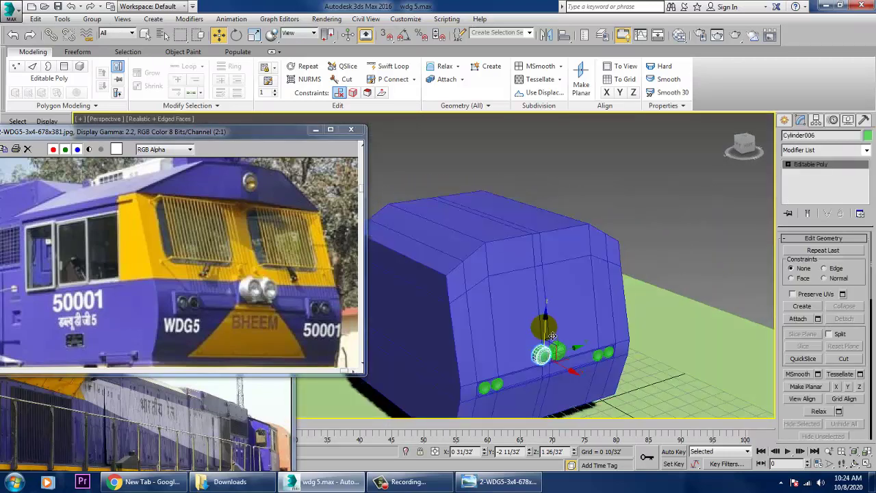
{"action": "left_click_drag", "start_coordinate": [552, 336], "coordinate": [553, 236]}
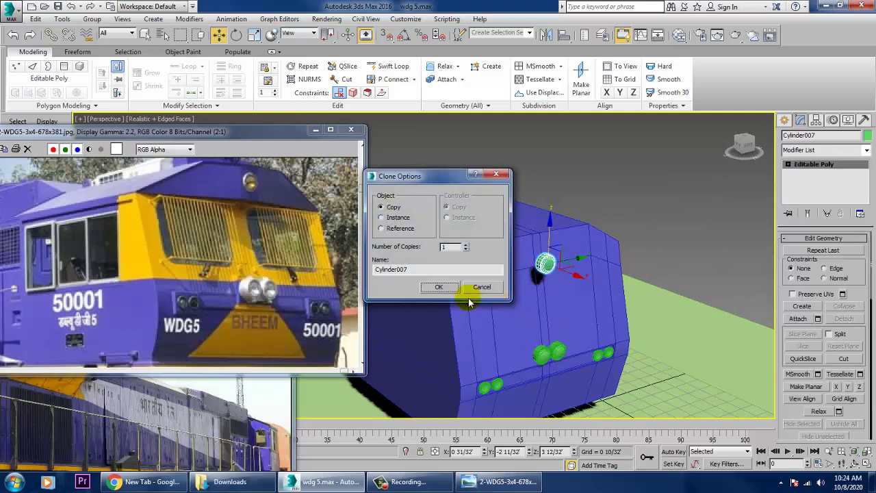
{"action": "key", "text": "Return"}
{"action": "key", "text": "r"}
{"action": "left_click_drag", "start_coordinate": [556, 267], "coordinate": [566, 278]}
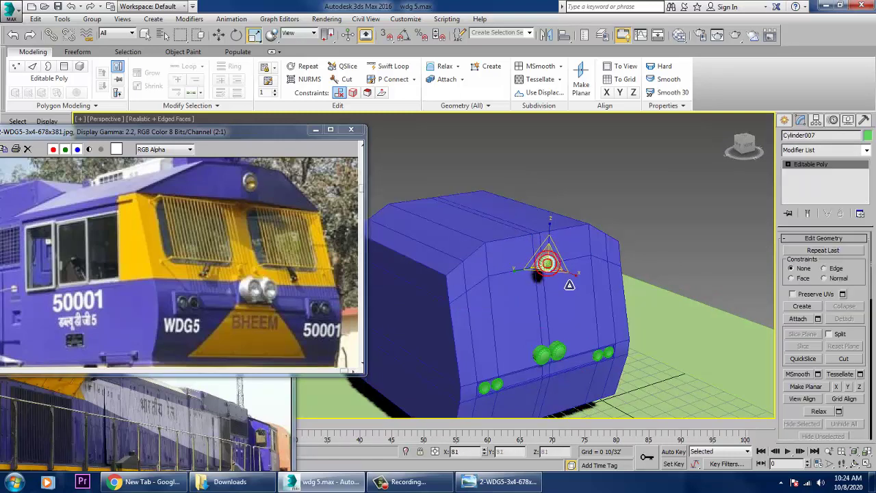
{"action": "key", "text": "w"}
Move the upper lamp back along X to 0 19/32' so it sits against the sloped cab front
{"action": "key", "text": "alt+w"}
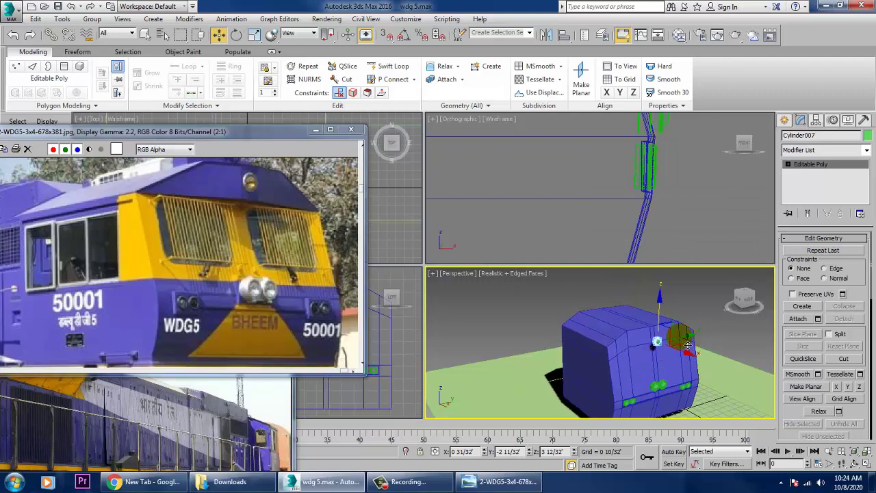
{"action": "middle_click_drag", "start_coordinate": [688, 345], "coordinate": [655, 347], "text": "alt"}
{"action": "key", "text": "alt+w"}
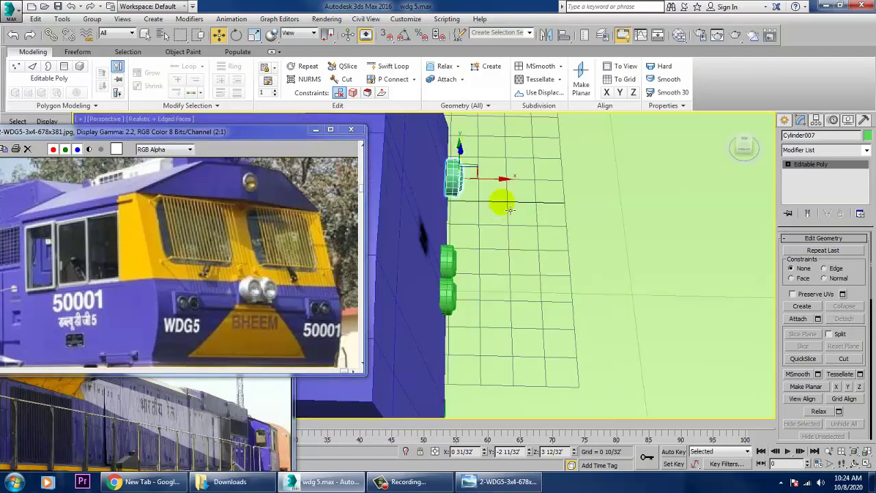
{"action": "left_click_drag", "start_coordinate": [496, 186], "coordinate": [441, 180]}
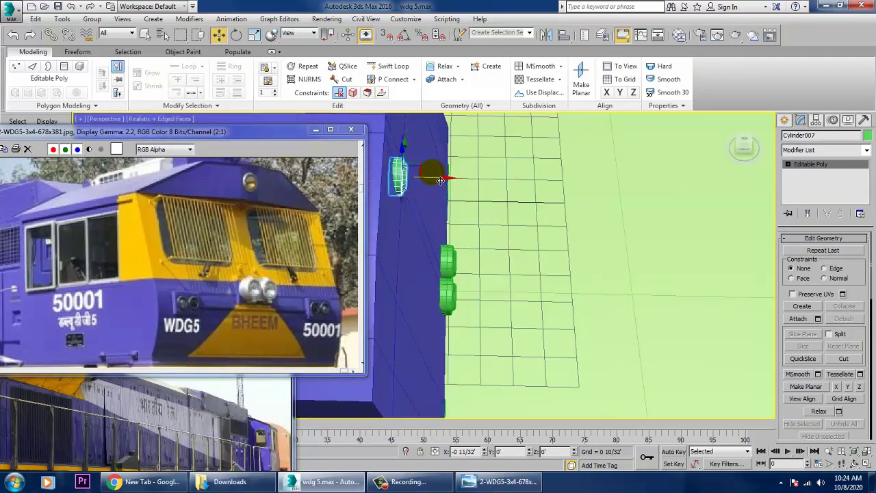
In the Left view, centre the upper lamp between the two middle edge lines at Y -2 6/32' and Z 3 15/32'
{"action": "key", "text": "alt+w"}
{"action": "middle_click", "coordinate": [397, 359]}
{"action": "key", "text": "alt+w"}
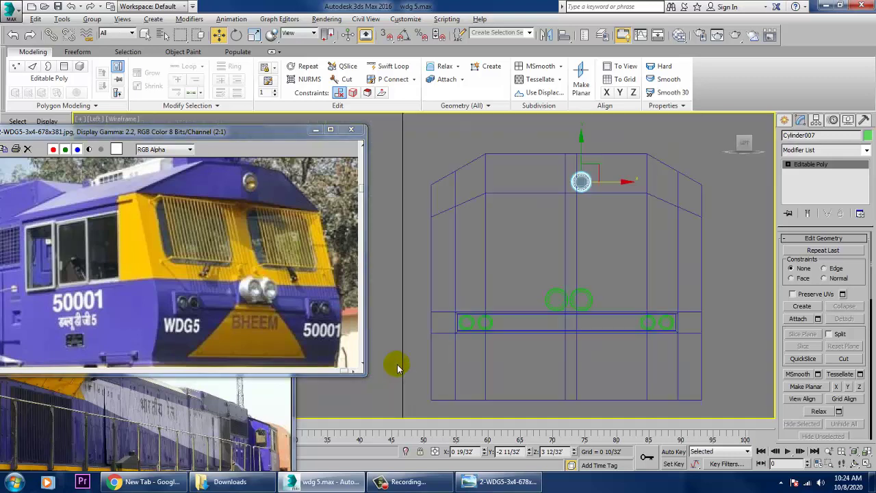
{"action": "key", "text": "z"}
{"action": "middle_click_drag", "start_coordinate": [454, 291], "coordinate": [509, 304]}
{"action": "scroll", "coordinate": [514, 286], "scroll_direction": "down", "scroll_amount": 6}
{"action": "middle_click_drag", "start_coordinate": [607, 269], "coordinate": [682, 227]}
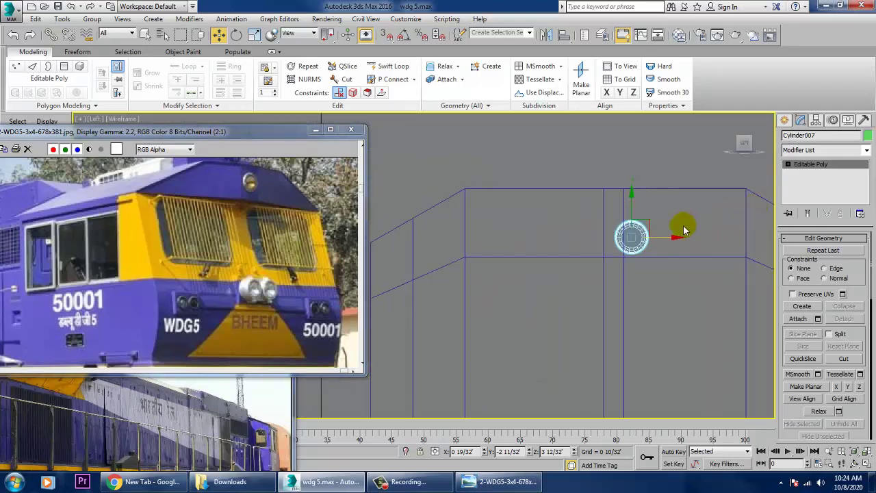
{"action": "scroll", "coordinate": [642, 225], "scroll_direction": "down", "scroll_amount": 5}
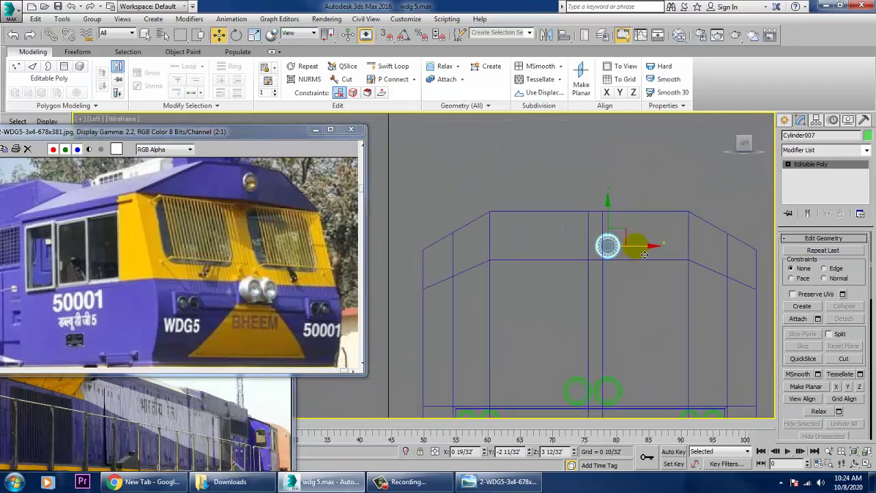
{"action": "left_click_drag", "start_coordinate": [644, 254], "coordinate": [600, 213]}
Select the cab body's four vertices around the upper lamp and move them outward along X to 0 18/32'
{"action": "key", "text": "alt+w"}
{"action": "right_click", "coordinate": [632, 352]}
{"action": "key", "text": "z"}
{"action": "key", "text": "alt+w"}
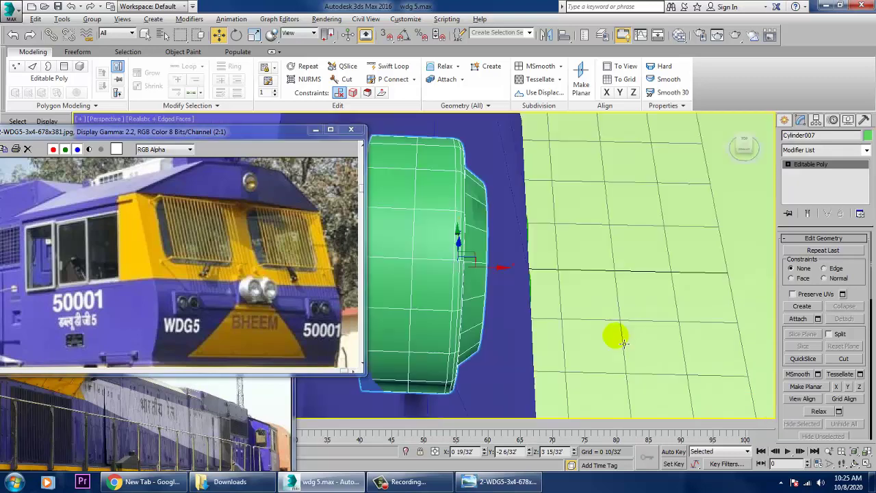
{"action": "middle_click_drag", "start_coordinate": [568, 326], "coordinate": [470, 269], "text": "alt"}
{"action": "scroll", "coordinate": [523, 282], "scroll_direction": "down", "scroll_amount": 5}
{"action": "left_click", "coordinate": [479, 225]}
{"action": "scroll", "coordinate": [479, 225], "scroll_direction": "down", "scroll_amount": 5}
{"action": "middle_click_drag", "start_coordinate": [479, 224], "coordinate": [510, 335], "text": "alt"}
{"action": "key", "text": "1"}
{"action": "scroll", "coordinate": [492, 216], "scroll_direction": "up", "scroll_amount": 5}
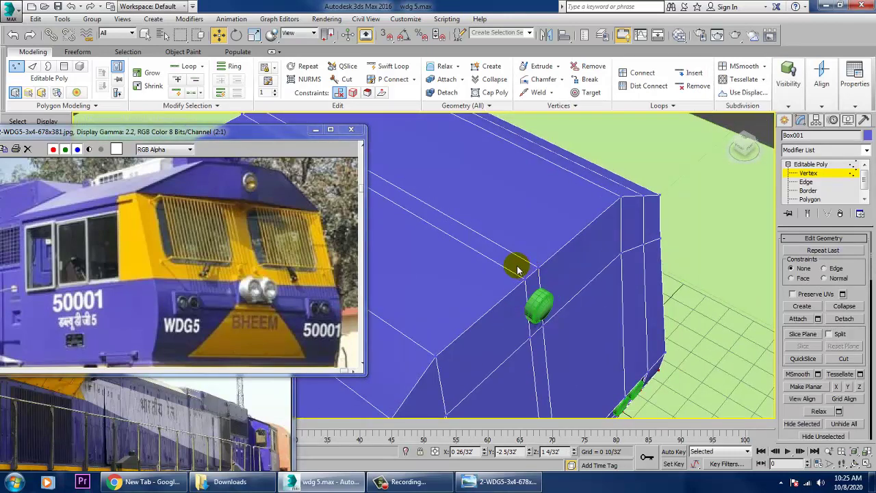
{"action": "middle_click_drag", "start_coordinate": [562, 346], "coordinate": [580, 315], "text": "alt"}
{"action": "left_click_drag", "start_coordinate": [573, 317], "coordinate": [587, 320]}
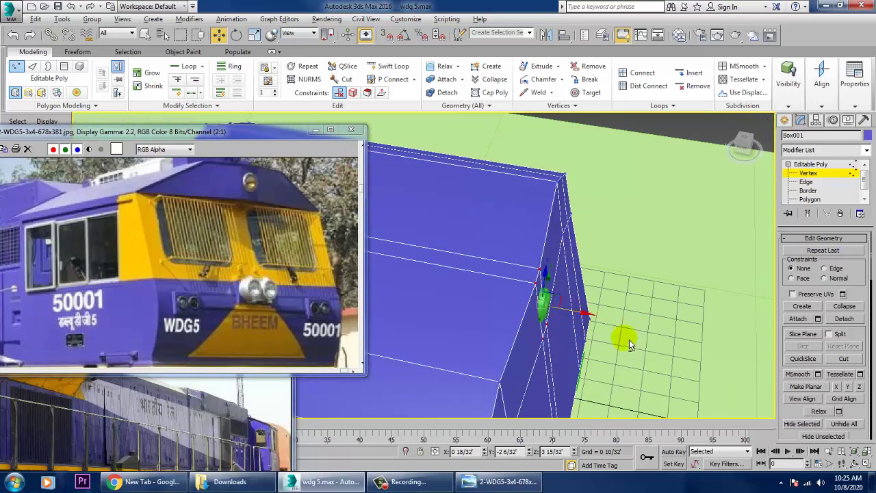
{"action": "middle_click_drag", "start_coordinate": [629, 340], "coordinate": [637, 299], "text": "alt"}
{"action": "left_click", "coordinate": [808, 173]}
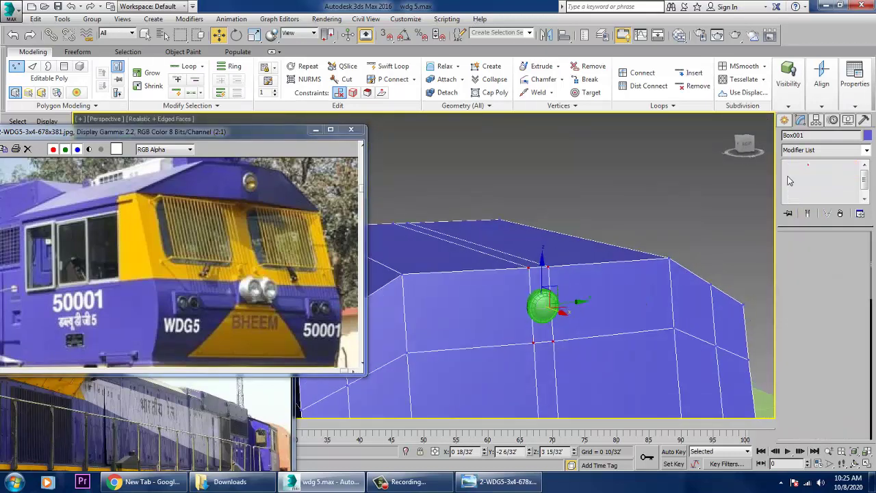
Tilt the upper lamp to follow the sloped cab front and move it outward along X to 0 20/32'
{"action": "left_click", "coordinate": [544, 306]}
{"action": "key", "text": "z"}
{"action": "middle_click_drag", "start_coordinate": [614, 321], "coordinate": [596, 313], "text": "alt"}
{"action": "scroll", "coordinate": [597, 313], "scroll_direction": "down", "scroll_amount": 4}
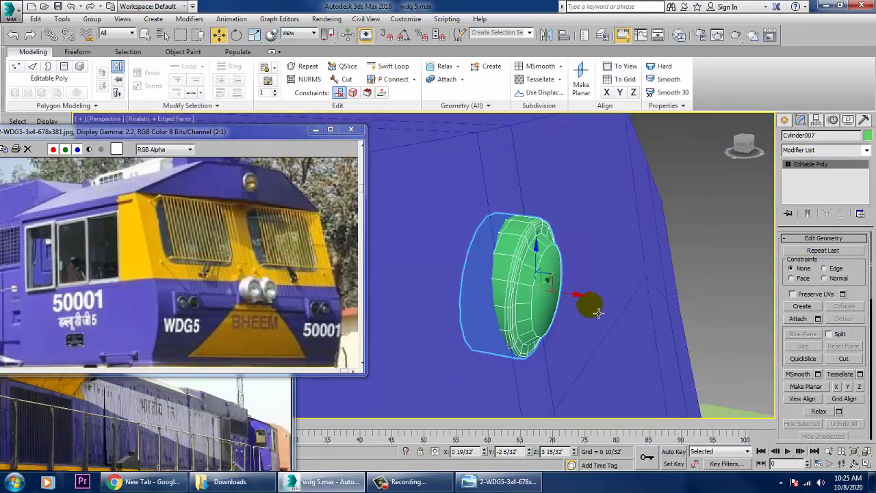
{"action": "key", "text": "e"}
{"action": "left_click_drag", "start_coordinate": [575, 278], "coordinate": [590, 297]}
{"action": "key", "text": "w"}
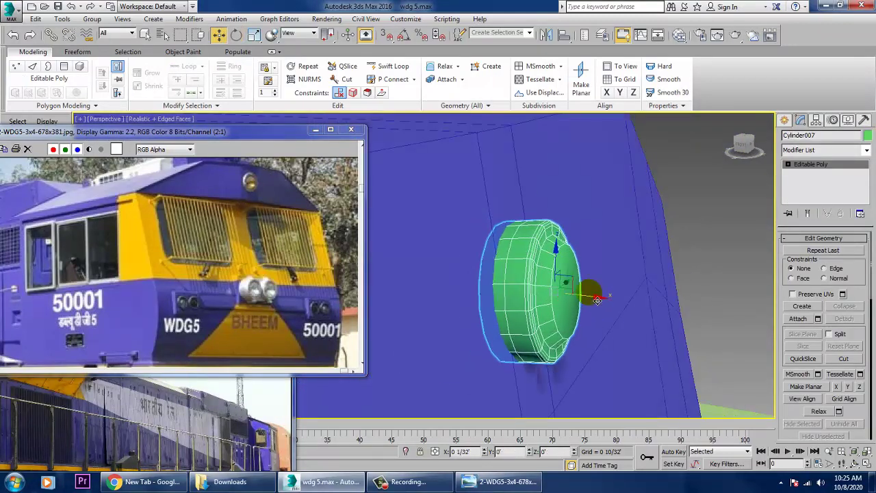
Add a horizontal edge loop around the cab body just above the twin central headlights with Swift Loop
{"action": "scroll", "coordinate": [590, 297], "scroll_direction": "down", "scroll_amount": 5}
{"action": "middle_click_drag", "start_coordinate": [689, 336], "coordinate": [591, 314], "text": "alt"}
{"action": "scroll", "coordinate": [592, 316], "scroll_direction": "down", "scroll_amount": 6}
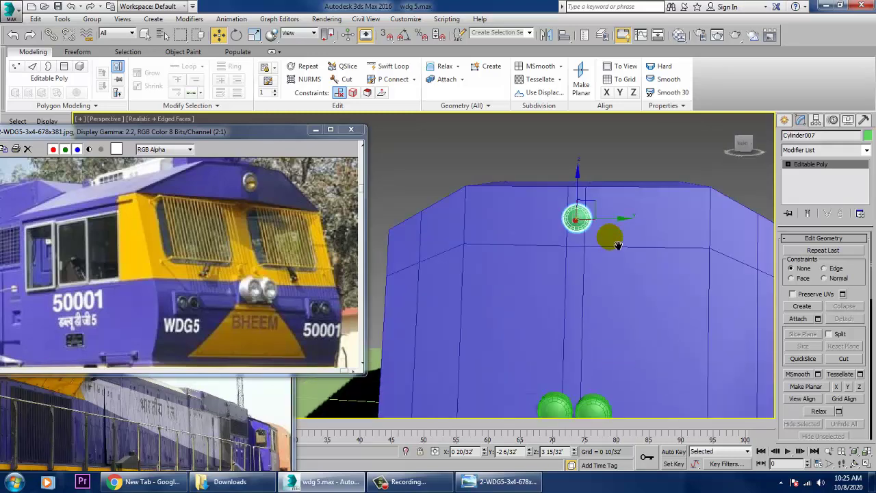
{"action": "scroll", "coordinate": [642, 309], "scroll_direction": "down", "scroll_amount": 5}
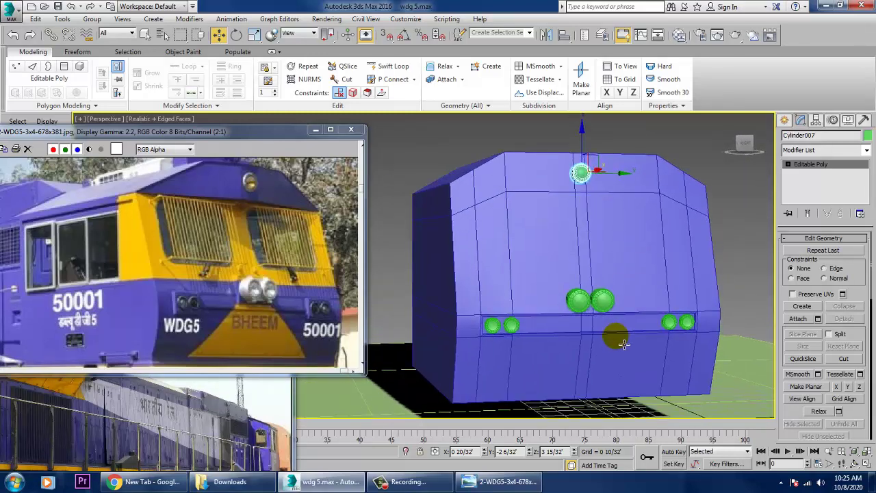
{"action": "scroll", "coordinate": [603, 312], "scroll_direction": "up", "scroll_amount": 2}
{"action": "scroll", "coordinate": [603, 312], "scroll_direction": "up", "scroll_amount": 3}
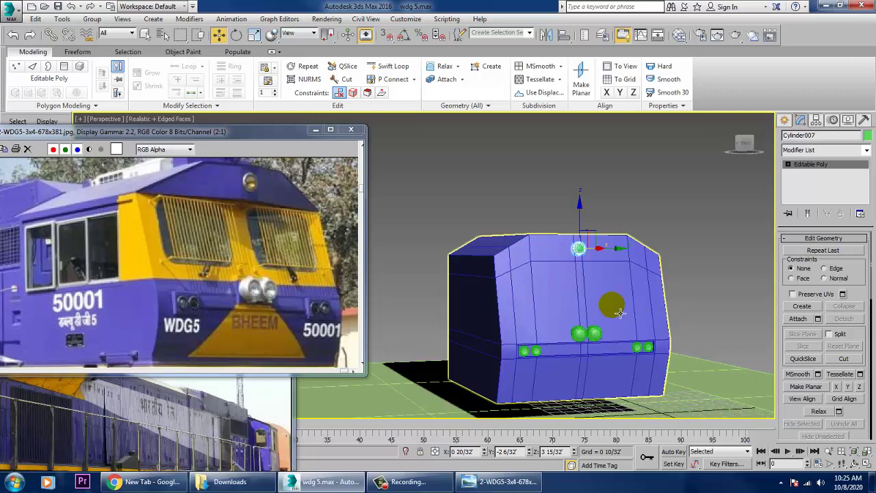
{"action": "scroll", "coordinate": [620, 313], "scroll_direction": "up", "scroll_amount": 3}
{"action": "left_click", "coordinate": [594, 218]}
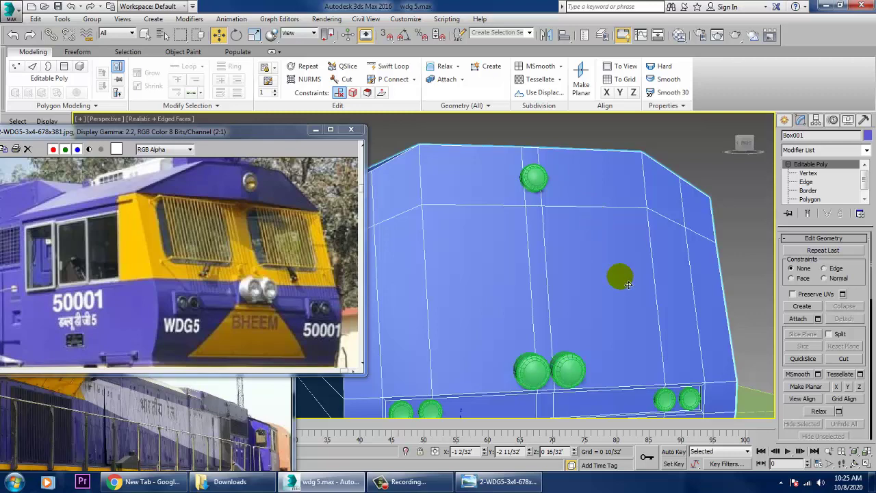
{"action": "left_click", "coordinate": [388, 66]}
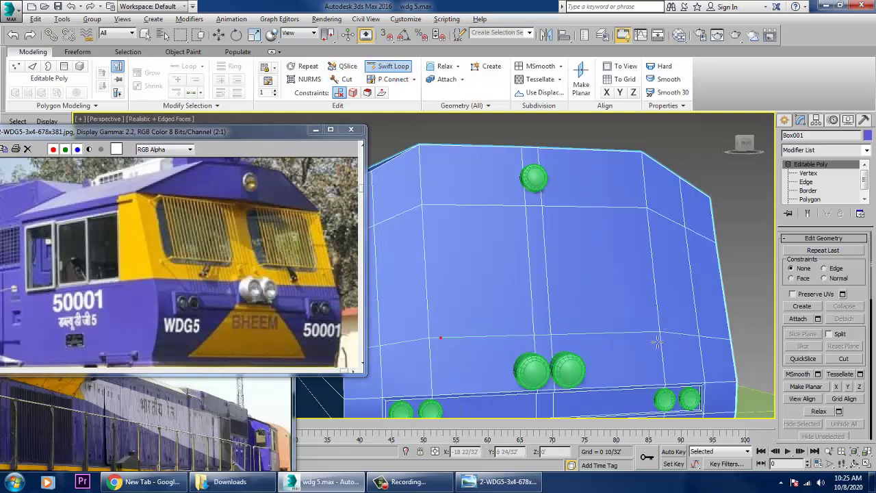
{"action": "scroll", "coordinate": [657, 343], "scroll_direction": "down", "scroll_amount": 6}
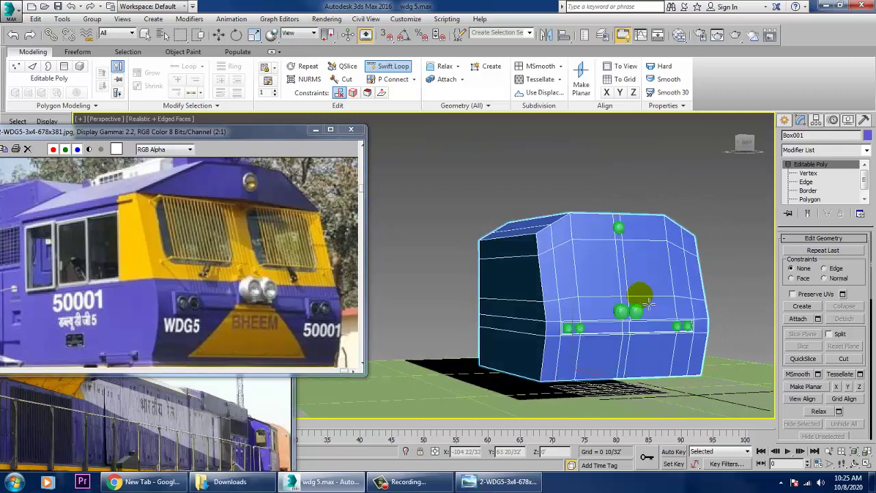
{"action": "right_click", "coordinate": [640, 296]}
Examine the lower front and the roof in the reference photo and compare them with the cab model
{"action": "middle_click_drag", "start_coordinate": [640, 295], "coordinate": [645, 281], "text": "alt"}
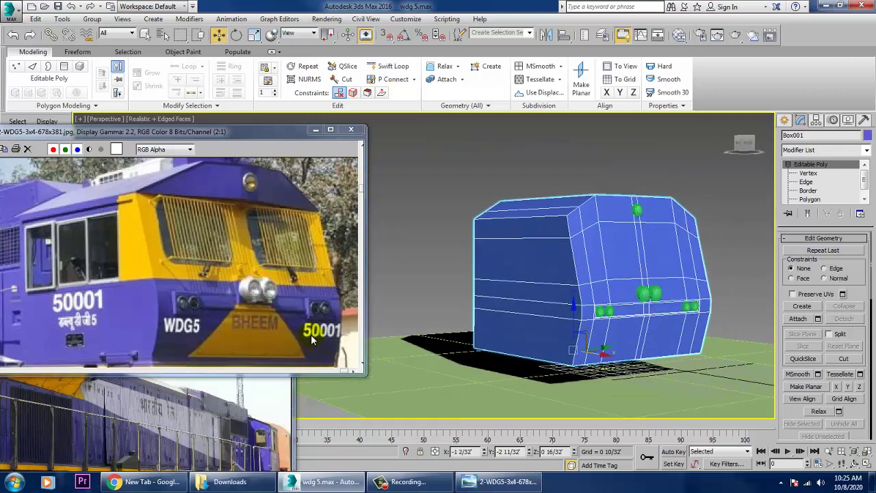
{"action": "middle_click_drag", "start_coordinate": [267, 338], "coordinate": [279, 259]}
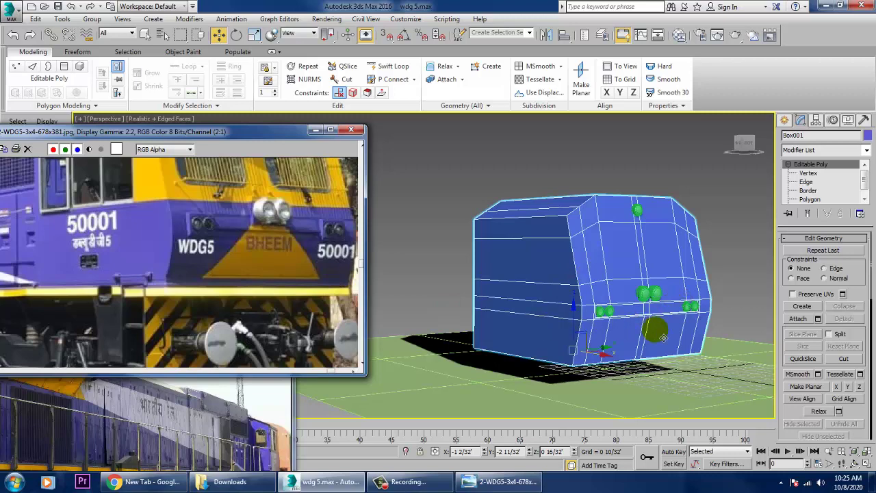
{"action": "scroll", "coordinate": [272, 296], "scroll_direction": "up", "scroll_amount": 2}
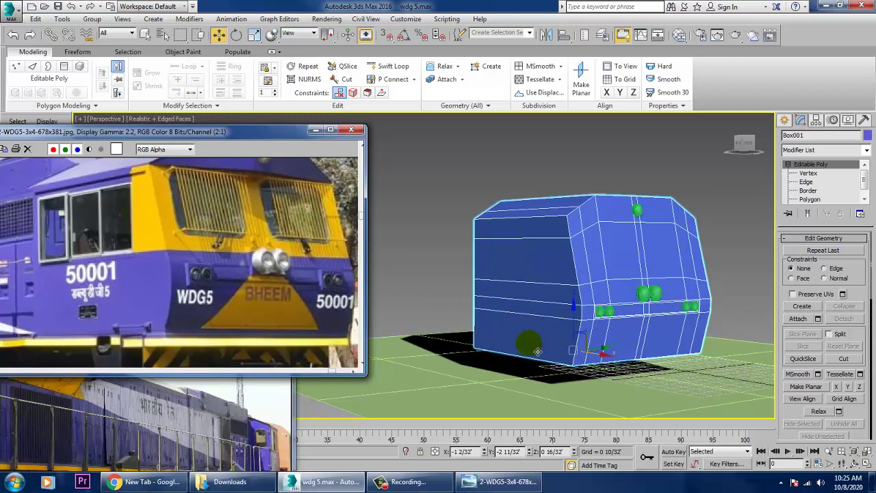
{"action": "scroll", "coordinate": [295, 307], "scroll_direction": "up", "scroll_amount": 2}
{"action": "scroll", "coordinate": [295, 309], "scroll_direction": "up", "scroll_amount": 1}
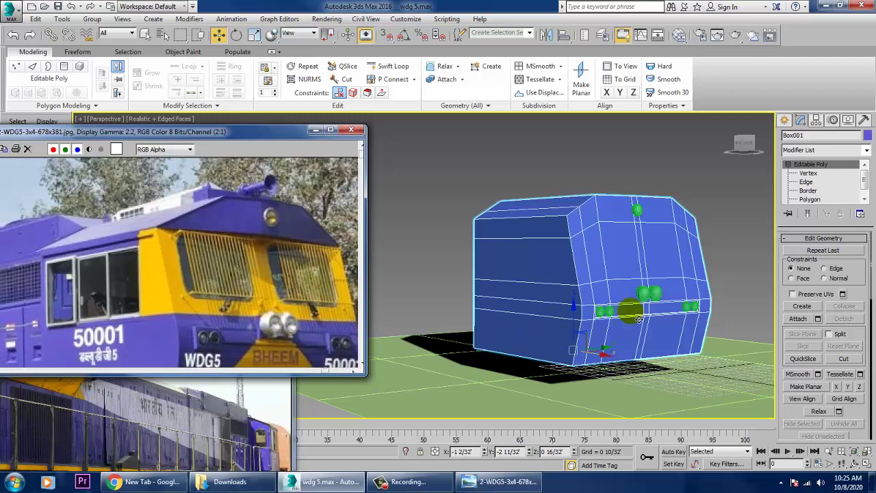
{"action": "mouse_move", "coordinate": [632, 303]}
{"action": "middle_mouse_down", "text": "alt"}
{"action": "mouse_move", "coordinate": [664, 269]}
{"action": "mouse_move", "coordinate": [634, 257]}
{"action": "mouse_move", "coordinate": [650, 305]}
{"action": "mouse_move", "coordinate": [618, 310]}
{"action": "middle_mouse_up", "text": "alt"}
{"action": "scroll", "coordinate": [618, 311], "scroll_direction": "up", "scroll_amount": 2}
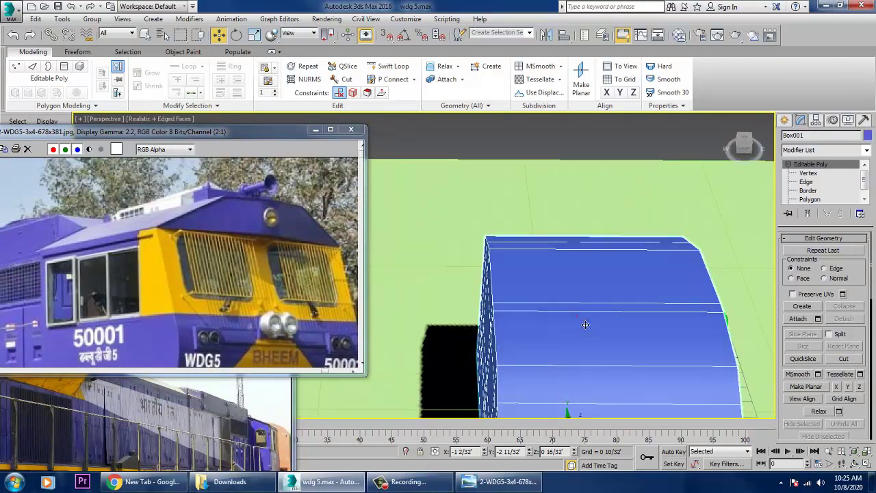
Create a flat box about 1 5/32' long, 2 10/32' wide and 0 2/32' high over the cab's rear centre in the Top view
{"action": "left_click", "coordinate": [787, 120]}
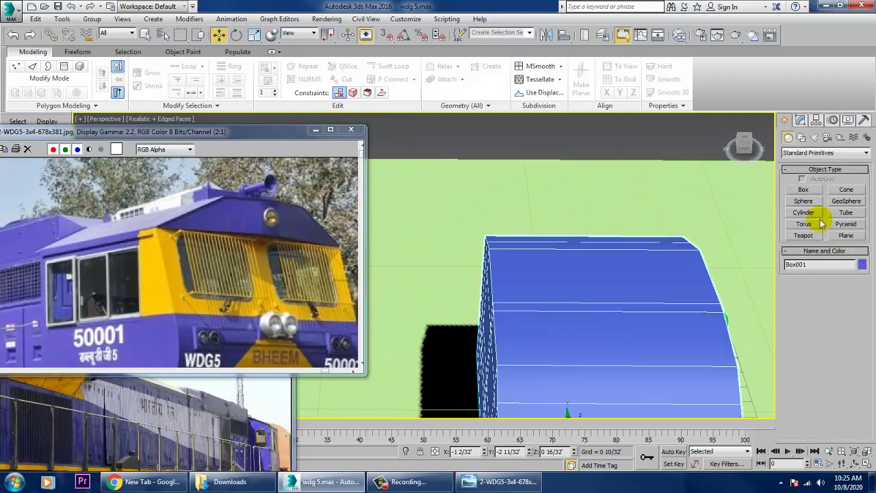
{"action": "left_click", "coordinate": [807, 191]}
{"action": "middle_click_drag", "start_coordinate": [620, 267], "coordinate": [616, 290], "text": "alt"}
{"action": "key", "text": "alt+w"}
{"action": "middle_click", "coordinate": [405, 223]}
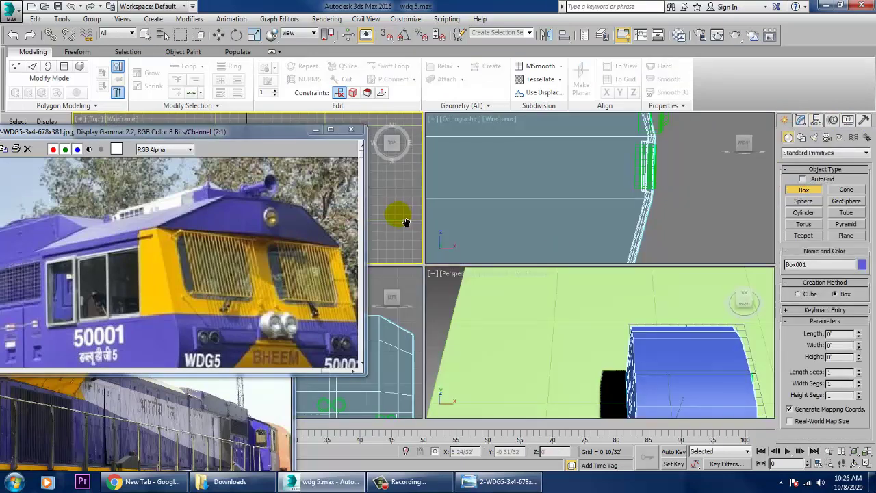
{"action": "key", "text": "alt+w"}
{"action": "middle_click_drag", "start_coordinate": [405, 222], "coordinate": [432, 251]}
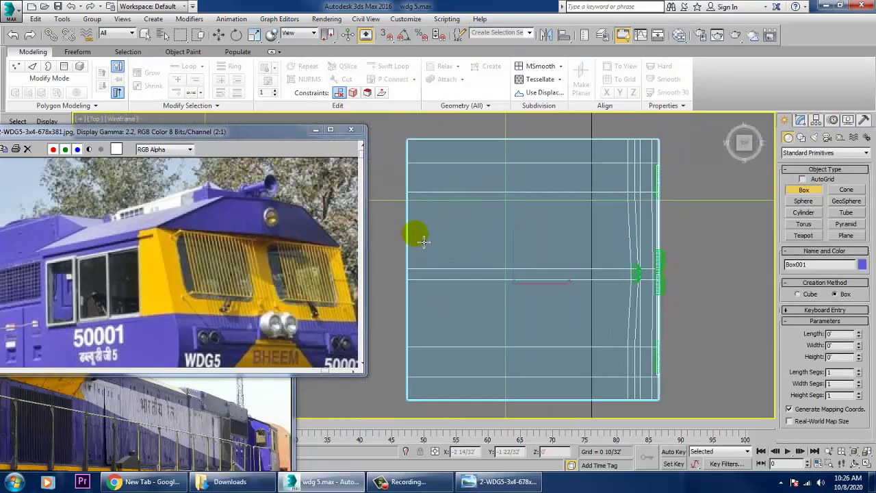
{"action": "left_click_drag", "start_coordinate": [415, 235], "coordinate": [586, 308]}
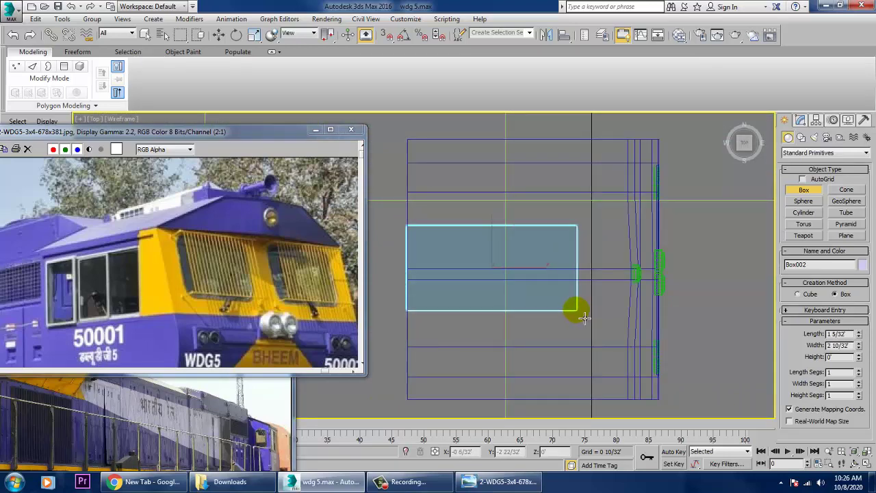
{"action": "key", "text": "alt+w"}
{"action": "left_click", "coordinate": [600, 313]}
Raise the new box along Z to 3 24/32' so it rests on the cab roof
{"action": "key", "text": "alt+w"}
{"action": "scroll", "coordinate": [606, 313], "scroll_direction": "down", "scroll_amount": 3}
{"action": "middle_click_drag", "start_coordinate": [606, 313], "coordinate": [665, 279], "text": "alt"}
{"action": "key", "text": "w"}
{"action": "left_click_drag", "start_coordinate": [529, 115], "coordinate": [524, 81]}
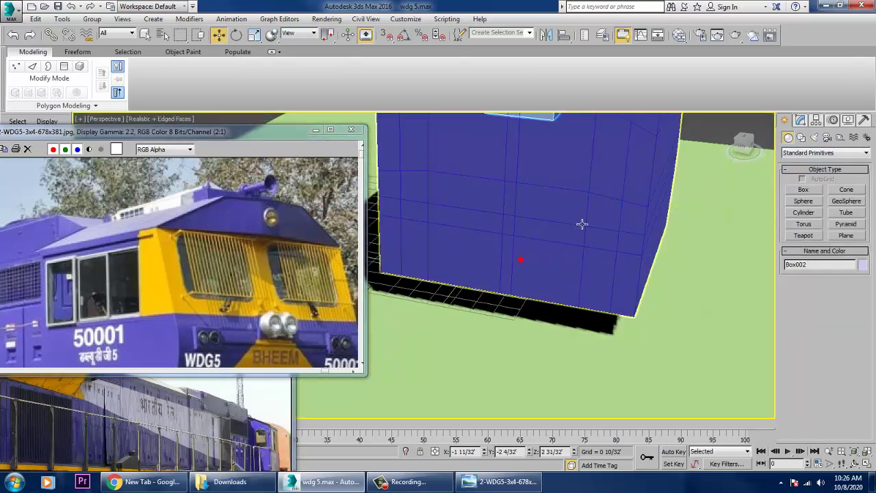
{"action": "middle_click_drag", "start_coordinate": [581, 224], "coordinate": [587, 382]}
{"action": "left_click_drag", "start_coordinate": [551, 247], "coordinate": [554, 195]}
{"action": "middle_click_drag", "start_coordinate": [642, 266], "coordinate": [522, 251], "text": "alt"}
Set the roof box's height to 0 4/32' and convert it to an Editable Poly
{"action": "left_click", "coordinate": [800, 121]}
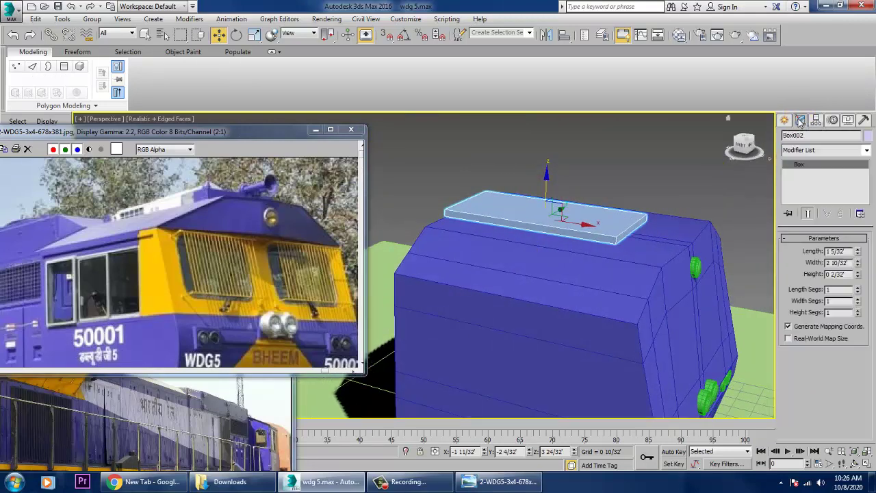
{"action": "left_click_drag", "start_coordinate": [858, 274], "coordinate": [861, 249]}
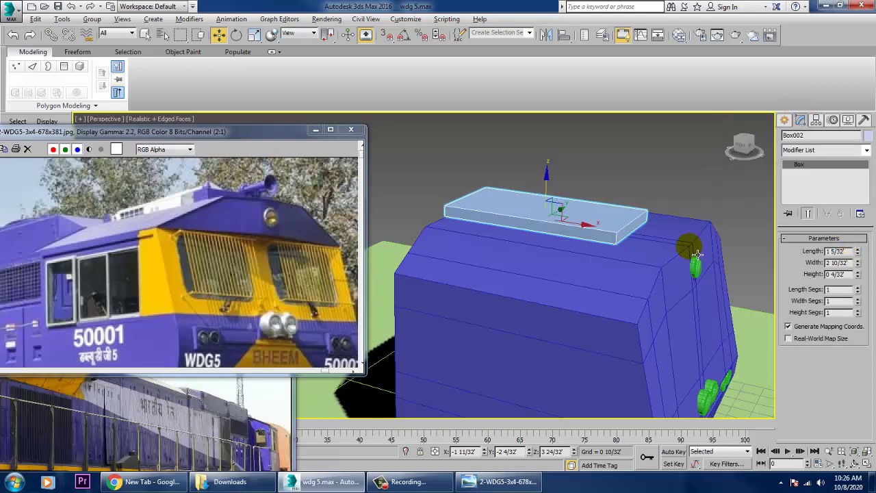
{"action": "middle_click_drag", "start_coordinate": [689, 247], "coordinate": [524, 221], "text": "alt"}
{"action": "right_click", "coordinate": [525, 221]}
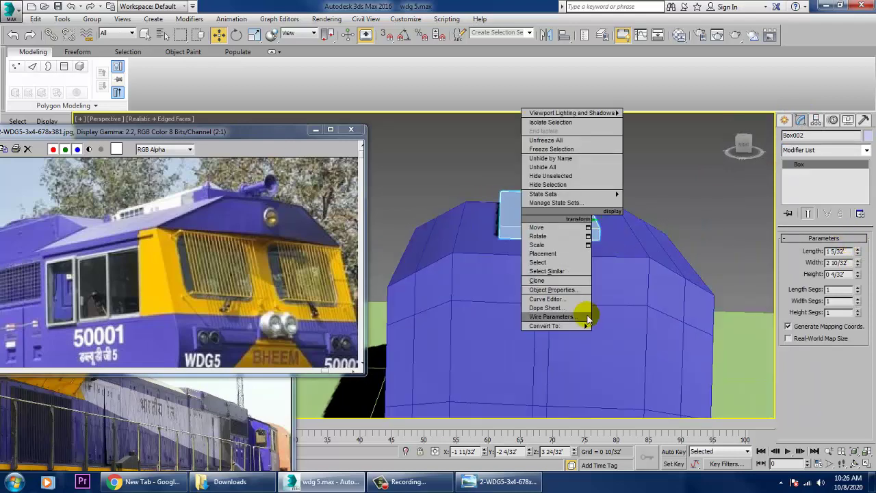
{"action": "mouse_move", "coordinate": [566, 326]}
{"action": "left_click", "coordinate": [620, 336]}
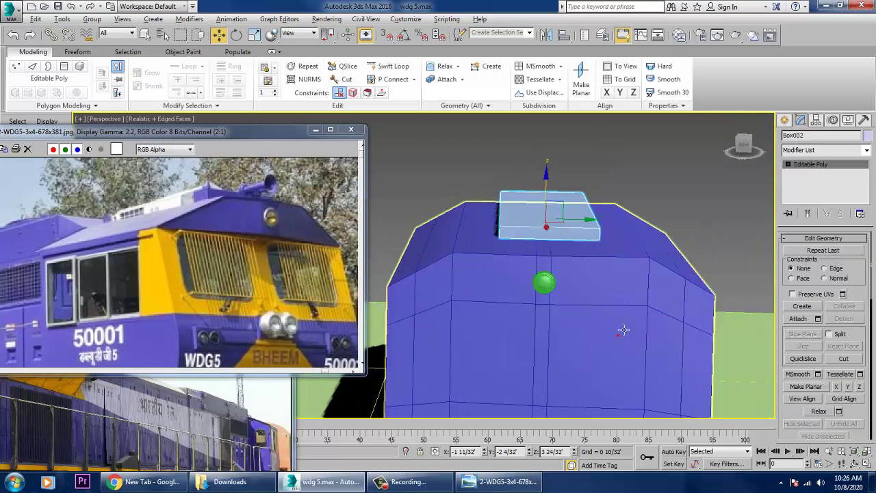
Add an edge loop near each long side of the roof box with Swift Loop in the Left view
{"action": "key", "text": "alt+w"}
{"action": "right_click", "coordinate": [414, 353]}
{"action": "key", "text": "z"}
{"action": "key", "text": "alt+w"}
{"action": "middle_click_drag", "start_coordinate": [415, 340], "coordinate": [526, 333]}
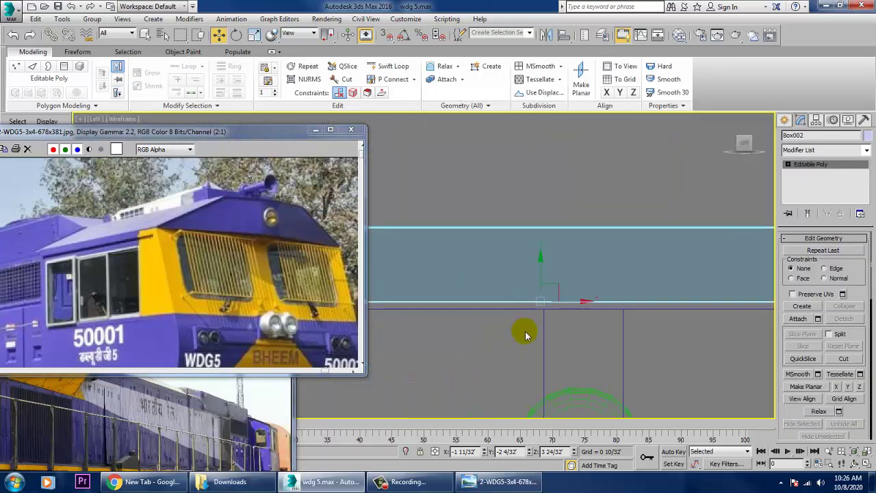
{"action": "scroll", "coordinate": [497, 318], "scroll_direction": "down", "scroll_amount": 2}
{"action": "scroll", "coordinate": [489, 283], "scroll_direction": "up", "scroll_amount": 1}
{"action": "left_click_drag", "start_coordinate": [539, 293], "coordinate": [532, 298]}
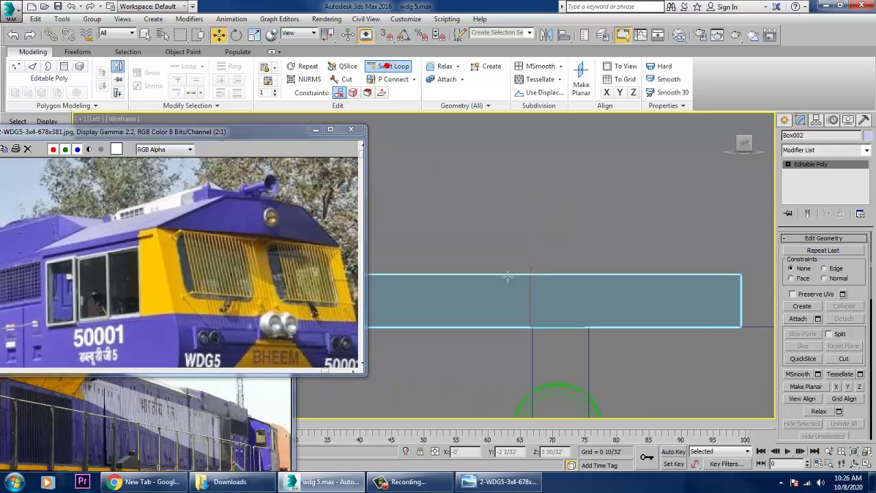
{"action": "left_click_drag", "start_coordinate": [460, 292], "coordinate": [546, 295]}
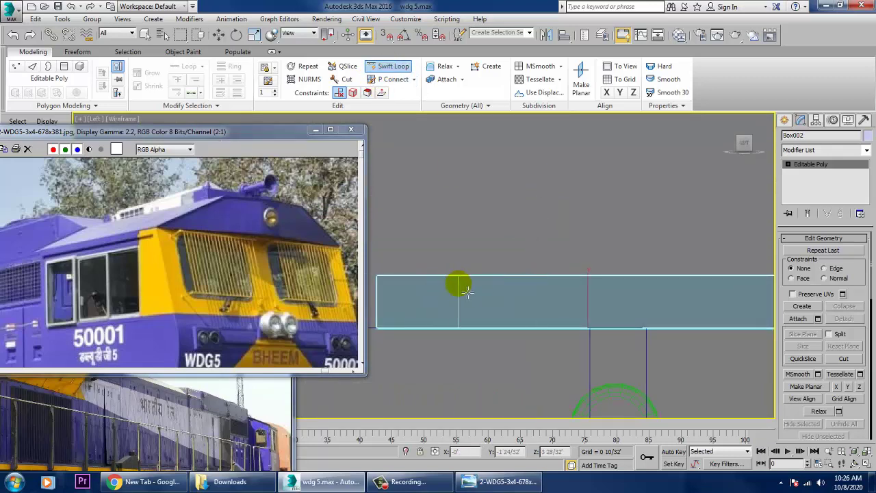
{"action": "scroll", "coordinate": [692, 310], "scroll_direction": "down", "scroll_amount": 3}
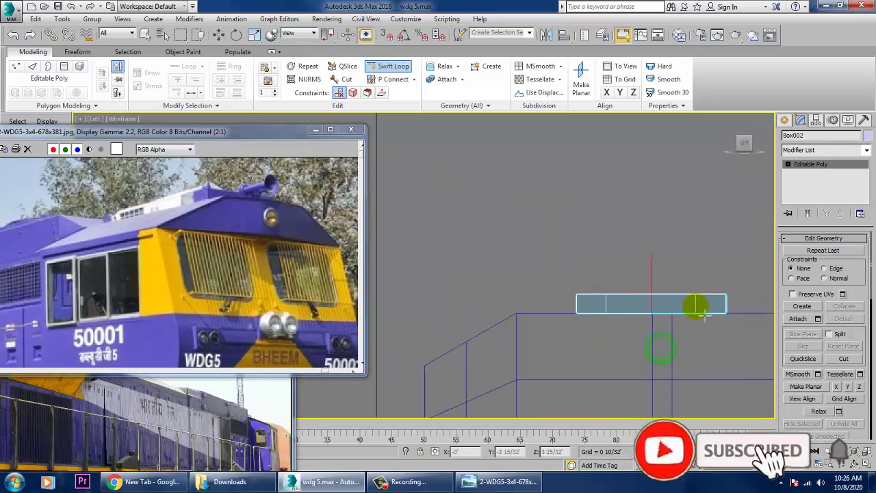
{"action": "middle_click_drag", "start_coordinate": [685, 312], "coordinate": [617, 311]}
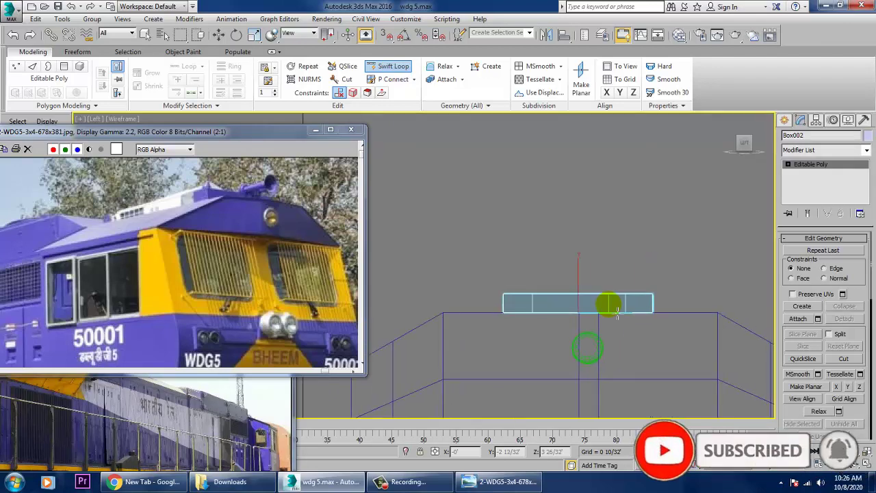
Select the roof box's upper vertices on the two loops and raise them to 3 30/32' to slope its sides
{"action": "key", "text": "w"}
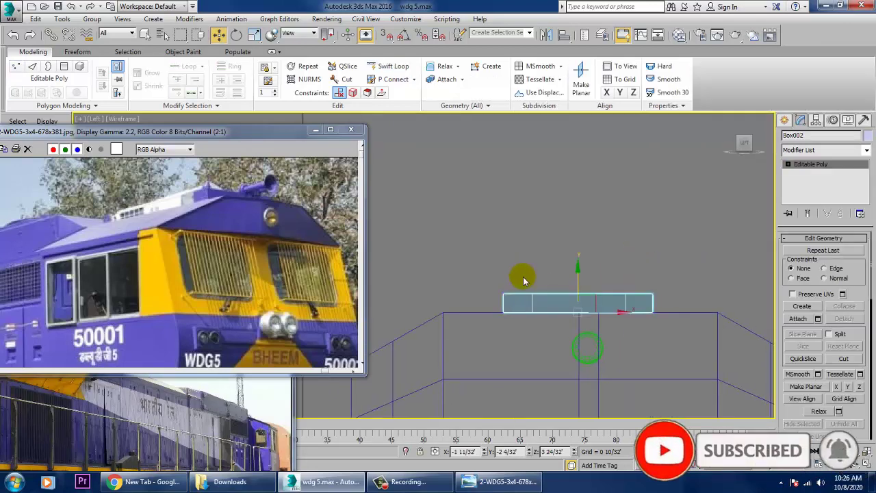
{"action": "key", "text": "1"}
{"action": "left_click_drag", "start_coordinate": [523, 277], "coordinate": [637, 301]}
{"action": "left_click_drag", "start_coordinate": [637, 300], "coordinate": [636, 301]}
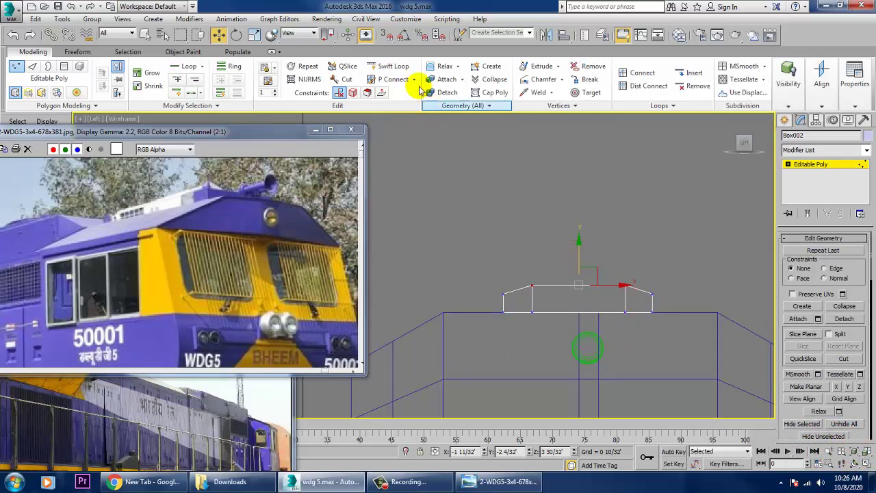
Add a lengthwise loop through the middle of the roof box and raise its upper vertices to 4'
{"action": "left_click", "coordinate": [395, 67]}
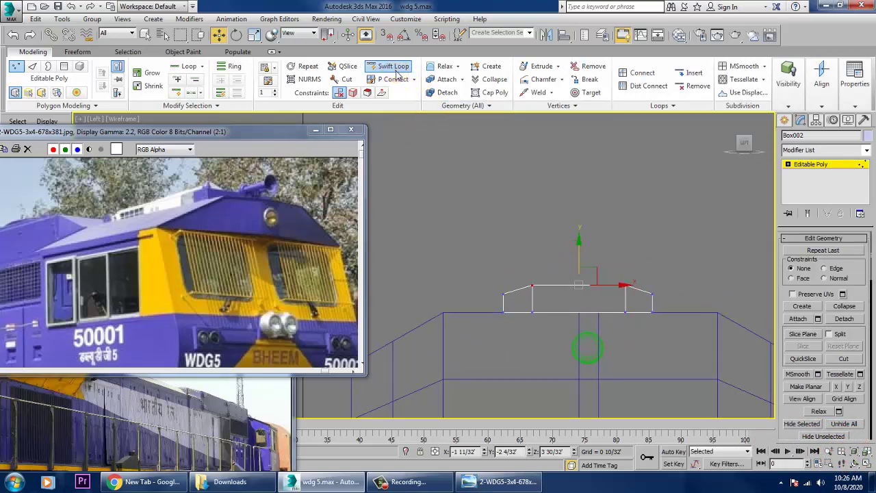
{"action": "left_click", "coordinate": [582, 294]}
{"action": "right_click", "coordinate": [582, 293]}
{"action": "key", "text": "1"}
{"action": "key", "text": "1"}
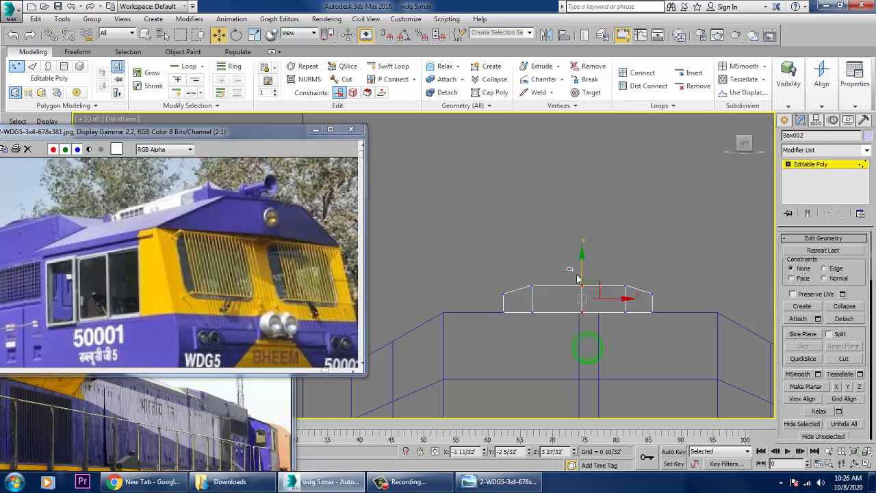
Create a second box about 1 1/32' long and 0 18/32' wide with AutoGrid, between the roof box and the cab front in the Top view
{"action": "key", "text": "alt+w"}
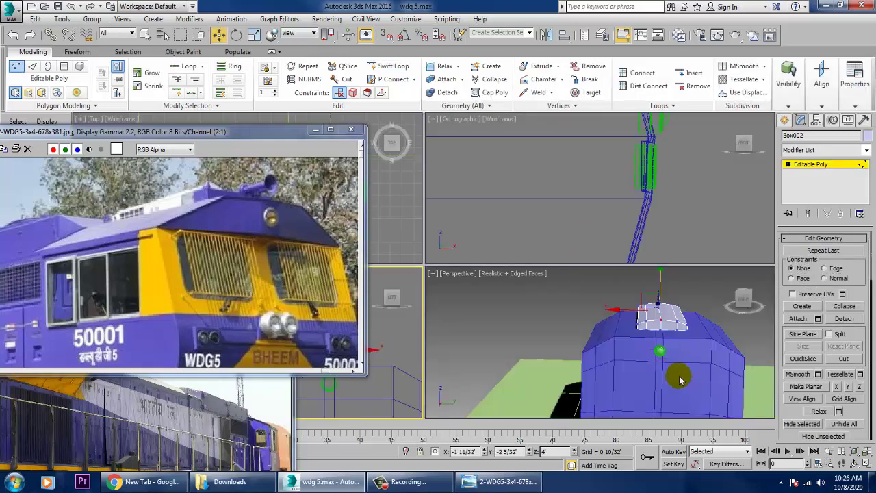
{"action": "middle_click", "coordinate": [681, 378]}
{"action": "key", "text": "alt+w"}
{"action": "middle_click_drag", "start_coordinate": [639, 347], "coordinate": [723, 352], "text": "alt"}
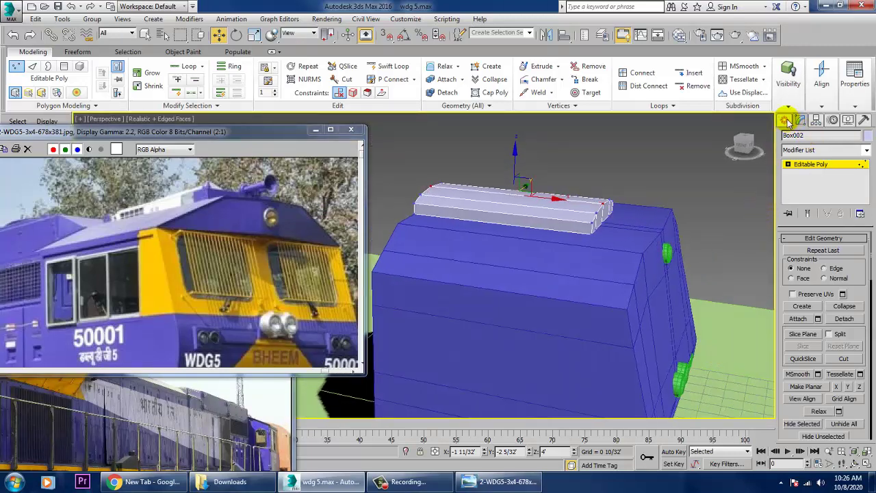
{"action": "left_click", "coordinate": [786, 120]}
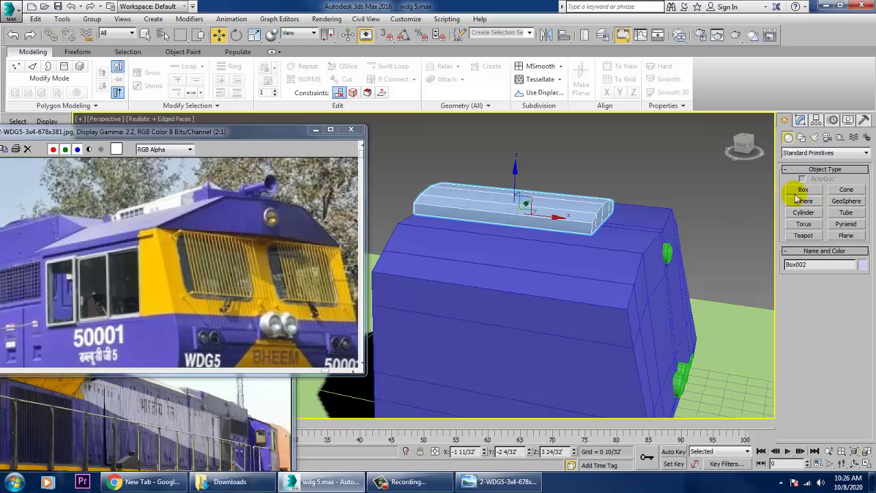
{"action": "left_click", "coordinate": [804, 190]}
{"action": "middle_click_drag", "start_coordinate": [674, 294], "coordinate": [545, 303], "text": "alt"}
{"action": "key", "text": "alt+w"}
{"action": "middle_click", "coordinate": [408, 225]}
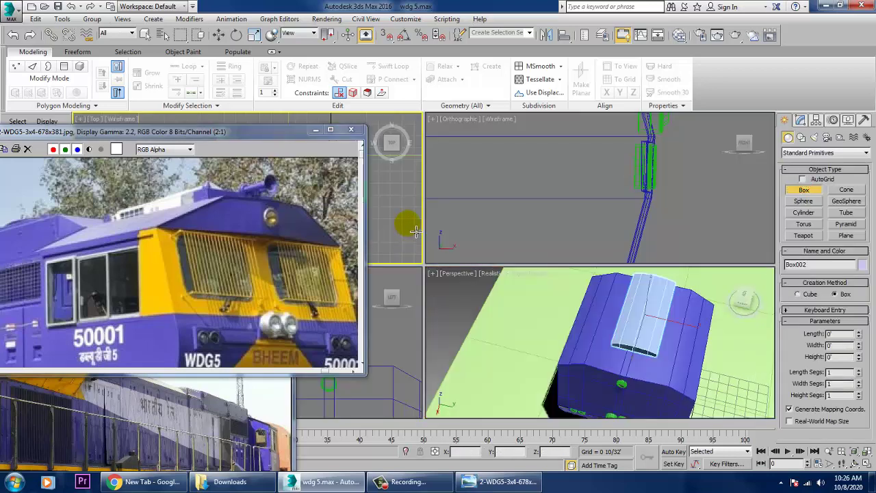
{"action": "key", "text": "alt+w"}
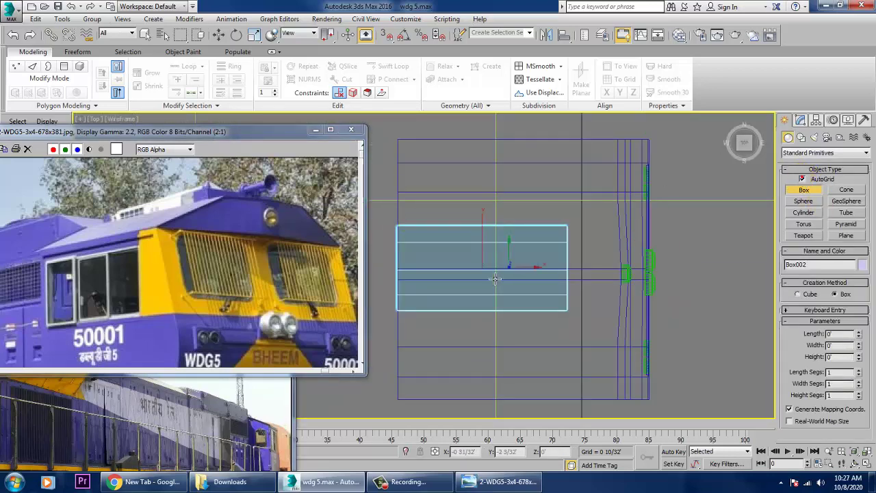
{"action": "left_click_drag", "start_coordinate": [573, 228], "coordinate": [620, 307]}
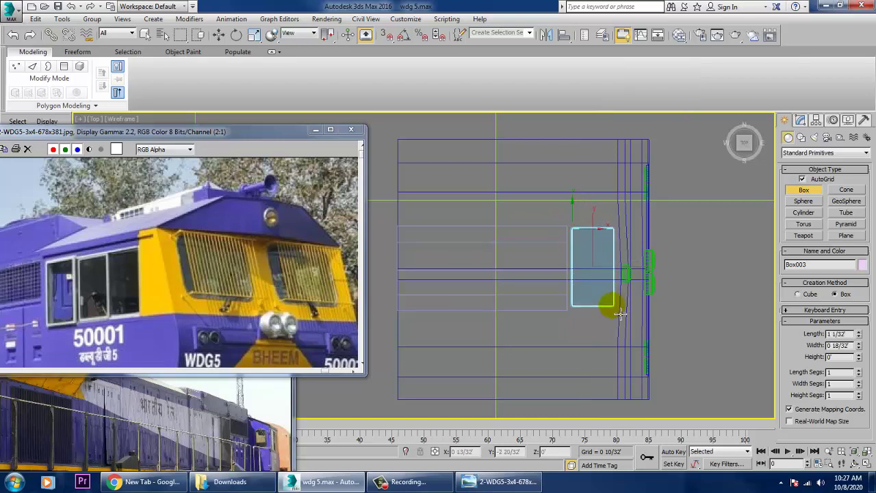
{"action": "left_click", "coordinate": [621, 307]}
Raise the second box onto the cab roof at Z 3 23/32' and move it along X to 0 2/32'
{"action": "key", "text": "w"}
{"action": "key", "text": "alt+w"}
{"action": "middle_click_drag", "start_coordinate": [644, 318], "coordinate": [617, 338], "text": "alt"}
{"action": "key", "text": "alt+w"}
{"action": "scroll", "coordinate": [575, 336], "scroll_direction": "down", "scroll_amount": 4}
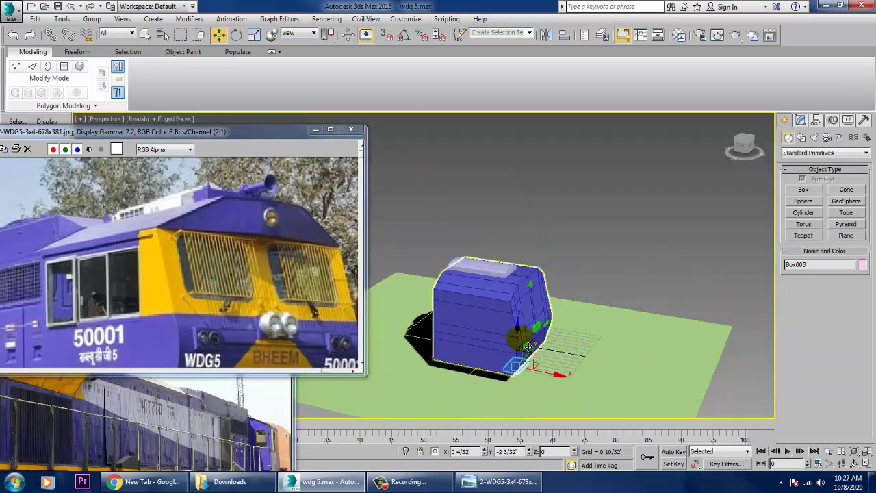
{"action": "left_click_drag", "start_coordinate": [528, 347], "coordinate": [522, 253]}
{"action": "key", "text": "z"}
{"action": "middle_click_drag", "start_coordinate": [522, 253], "coordinate": [592, 282], "text": "alt"}
{"action": "scroll", "coordinate": [581, 247], "scroll_direction": "down", "scroll_amount": 3}
{"action": "left_click_drag", "start_coordinate": [571, 273], "coordinate": [566, 254]}
{"action": "middle_click_drag", "start_coordinate": [566, 254], "coordinate": [613, 280], "text": "alt"}
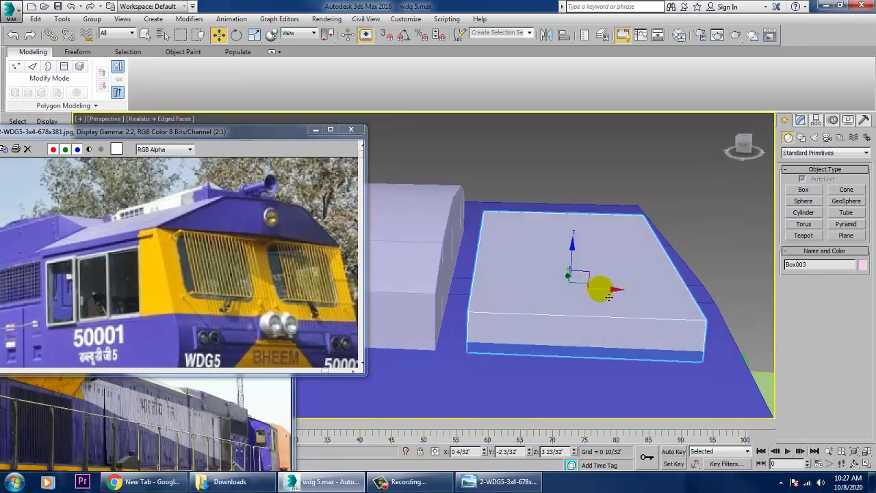
{"action": "left_click_drag", "start_coordinate": [608, 297], "coordinate": [575, 288]}
Convert the smaller front roof box to an Editable Poly
{"action": "middle_click_drag", "start_coordinate": [622, 288], "coordinate": [582, 265], "text": "alt"}
{"action": "right_click", "coordinate": [582, 264]}
{"action": "mouse_move", "coordinate": [616, 374]}
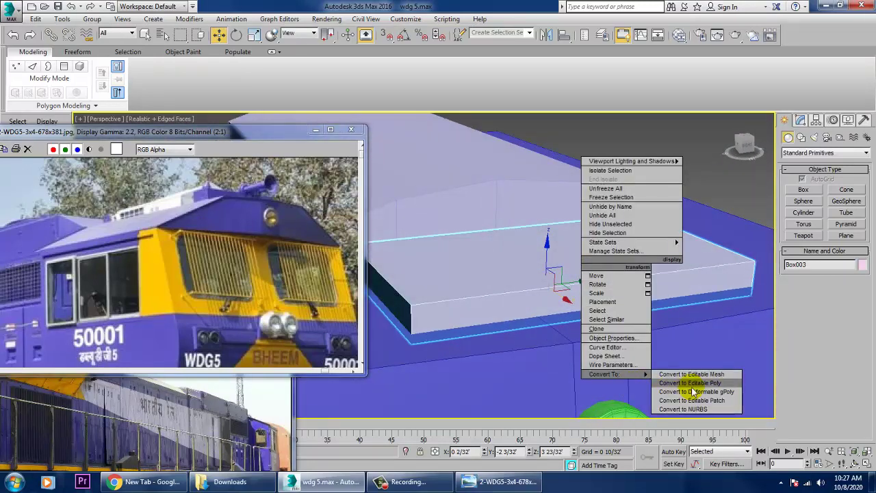
{"action": "left_click", "coordinate": [691, 383]}
Add edge loops close to all four sides of the smaller front roof box with Swift Loop
{"action": "middle_click_drag", "start_coordinate": [557, 287], "coordinate": [584, 264], "text": "alt"}
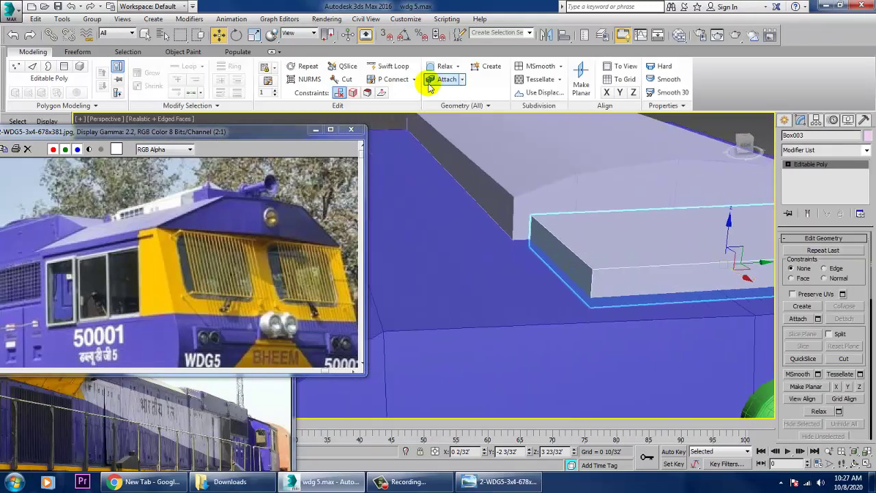
{"action": "left_click", "coordinate": [391, 65]}
{"action": "middle_click_drag", "start_coordinate": [561, 226], "coordinate": [606, 284], "text": "alt"}
{"action": "left_click", "coordinate": [556, 284]}
{"action": "middle_click_drag", "start_coordinate": [482, 277], "coordinate": [575, 285], "text": "alt"}
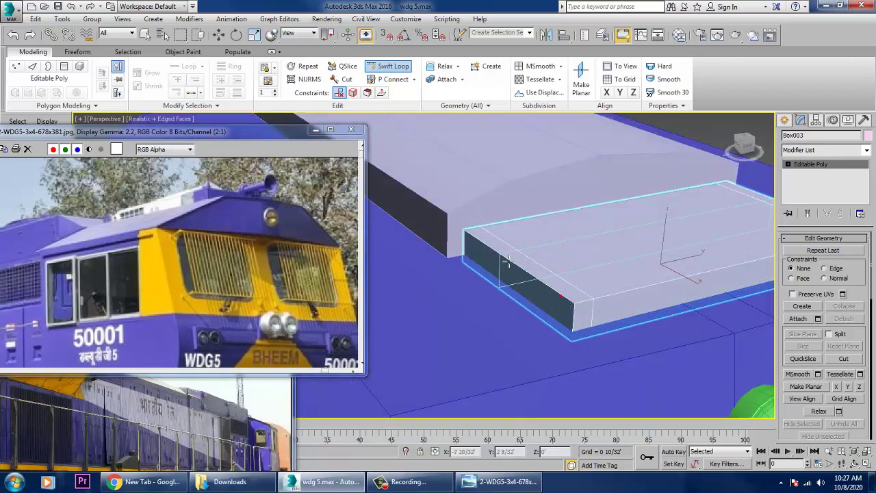
{"action": "left_click", "coordinate": [487, 243]}
{"action": "middle_click_drag", "start_coordinate": [488, 243], "coordinate": [580, 261], "text": "alt"}
{"action": "left_click", "coordinate": [520, 294]}
{"action": "right_click", "coordinate": [527, 287]}
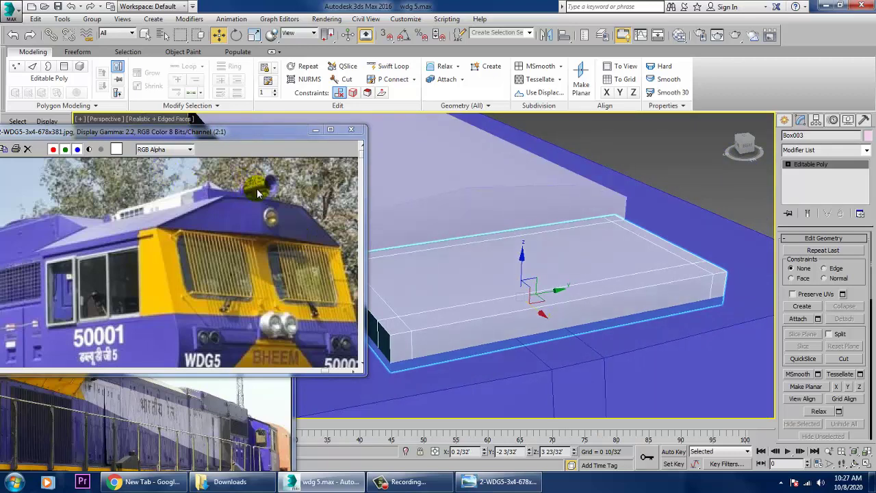
Create a short cylinder with a radius of about 0 1/32' using AutoGrid in the Left view, beside the roof boxes above the cab roof
{"action": "left_click", "coordinate": [785, 121]}
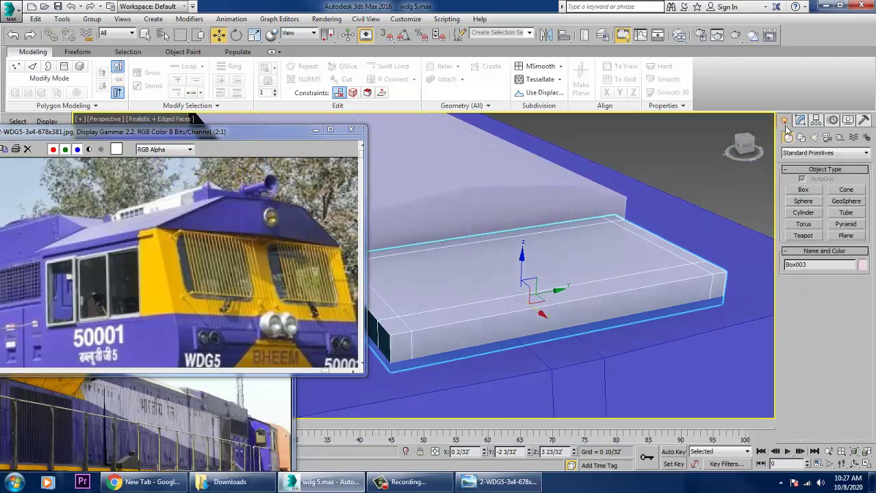
{"action": "left_click", "coordinate": [808, 215]}
{"action": "key", "text": "alt+w"}
{"action": "left_click", "coordinate": [620, 215]}
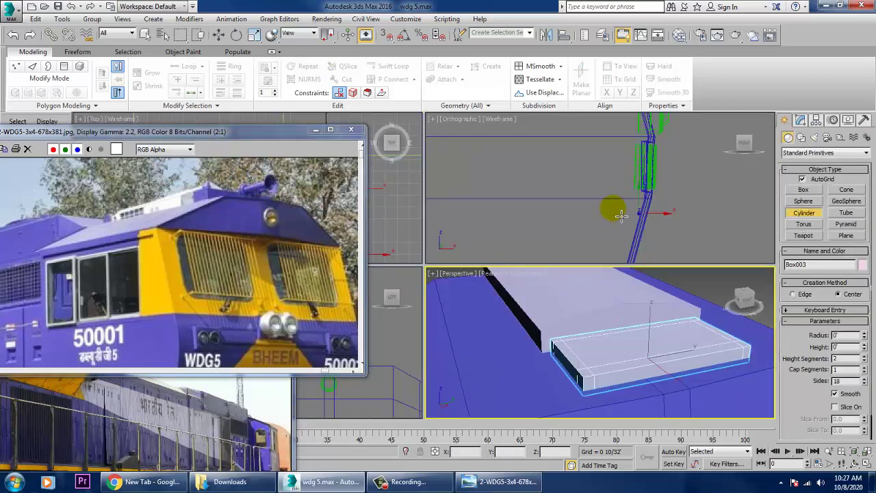
{"action": "right_click", "coordinate": [403, 377]}
{"action": "key", "text": "alt+w"}
{"action": "scroll", "coordinate": [583, 312], "scroll_direction": "up", "scroll_amount": 6}
{"action": "scroll", "coordinate": [577, 310], "scroll_direction": "down", "scroll_amount": 7}
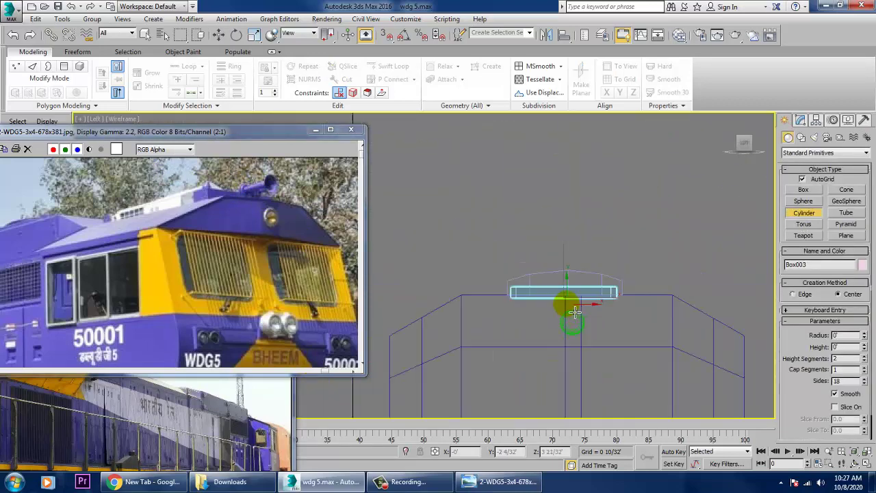
{"action": "middle_click_drag", "start_coordinate": [594, 309], "coordinate": [566, 309]}
{"action": "scroll", "coordinate": [567, 310], "scroll_direction": "up", "scroll_amount": 2}
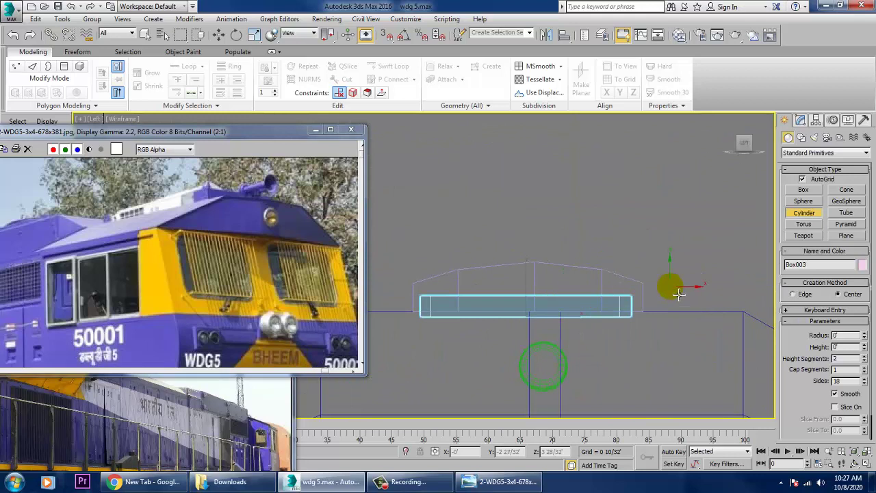
{"action": "left_click", "coordinate": [680, 294]}
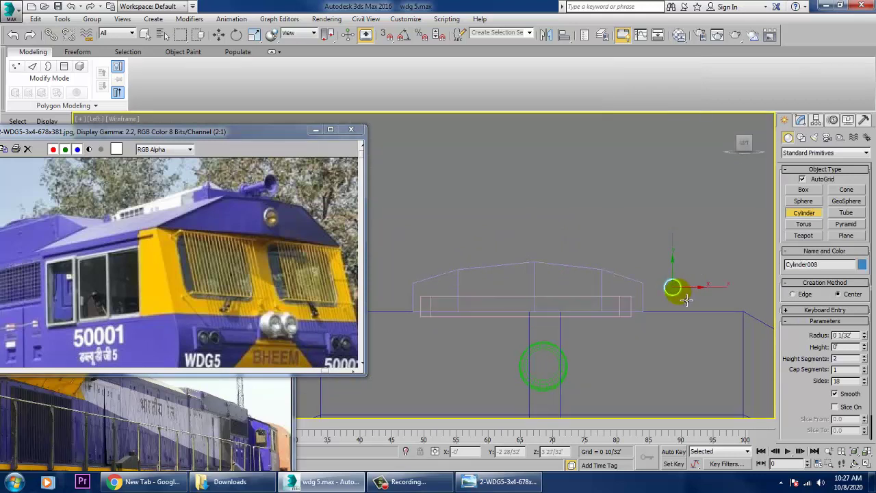
{"action": "right_click", "coordinate": [681, 301]}
{"action": "key", "text": "alt+w"}
{"action": "right_click", "coordinate": [676, 297]}
{"action": "key", "text": "z"}
{"action": "key", "text": "alt+w"}
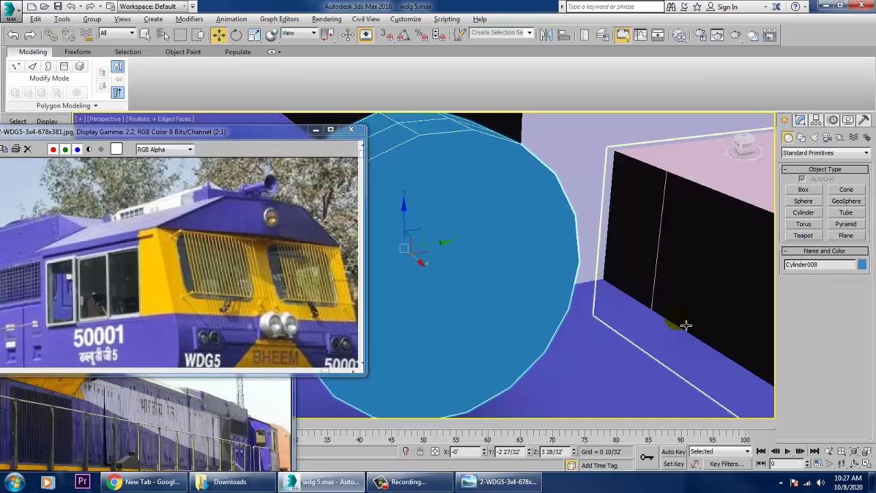
Move the cylinder over the smaller front roof box, to X -0 3/32' and Y -2 2/32'
{"action": "scroll", "coordinate": [685, 325], "scroll_direction": "down", "scroll_amount": 10}
{"action": "middle_click_drag", "start_coordinate": [681, 317], "coordinate": [601, 336], "text": "alt"}
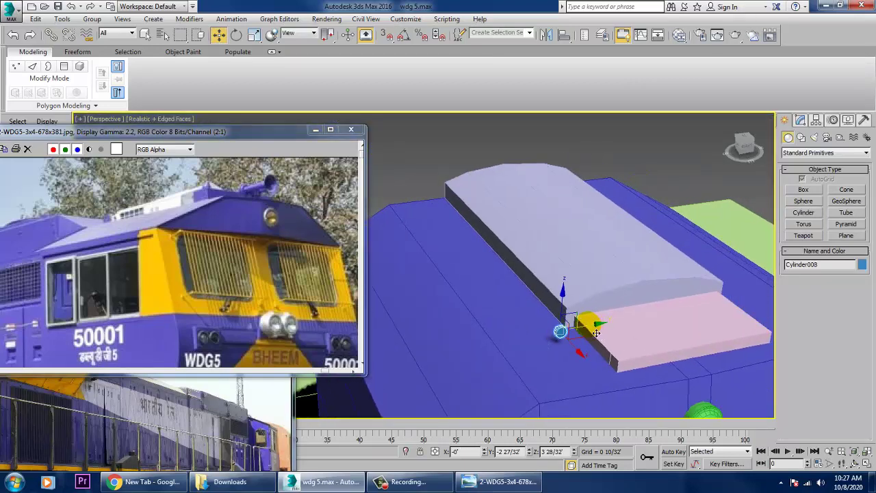
{"action": "left_click_drag", "start_coordinate": [596, 333], "coordinate": [710, 309]}
{"action": "middle_click_drag", "start_coordinate": [710, 308], "coordinate": [720, 326], "text": "alt"}
{"action": "left_click_drag", "start_coordinate": [718, 330], "coordinate": [701, 330]}
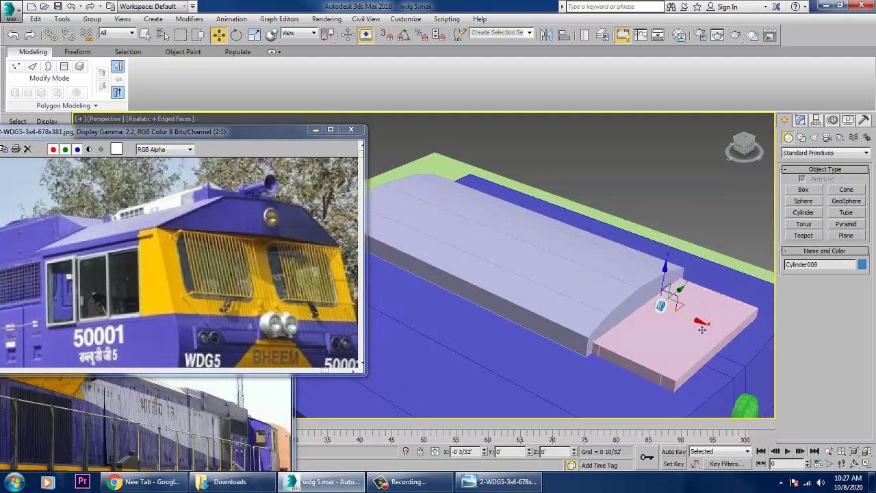
{"action": "left_click", "coordinate": [663, 284]}
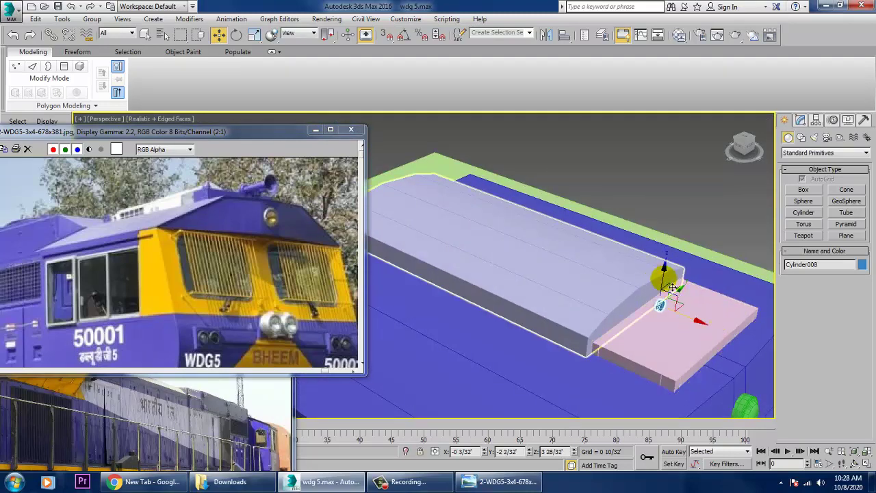
{"action": "key", "text": "z"}
{"action": "middle_click_drag", "start_coordinate": [671, 283], "coordinate": [632, 305], "text": "alt"}
{"action": "scroll", "coordinate": [593, 310], "scroll_direction": "down", "scroll_amount": 4}
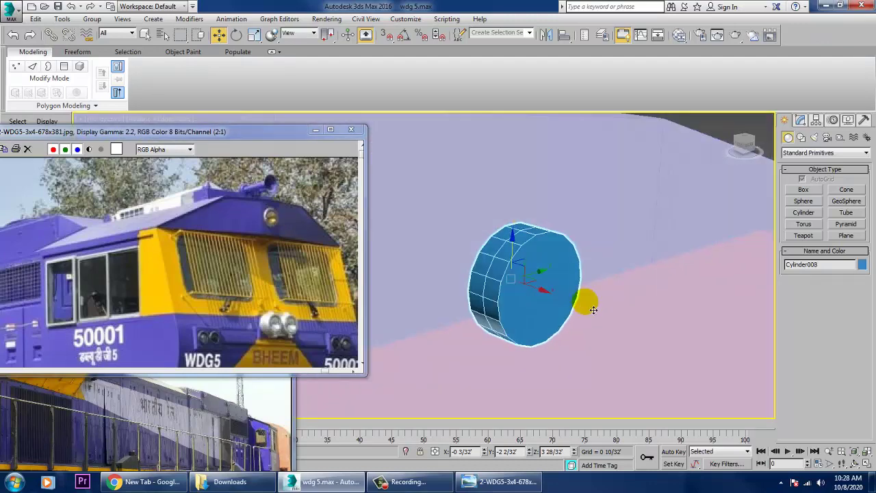
Flip the cylinder's height to the opposite direction and enlarge its radius slightly
{"action": "left_click", "coordinate": [802, 121]}
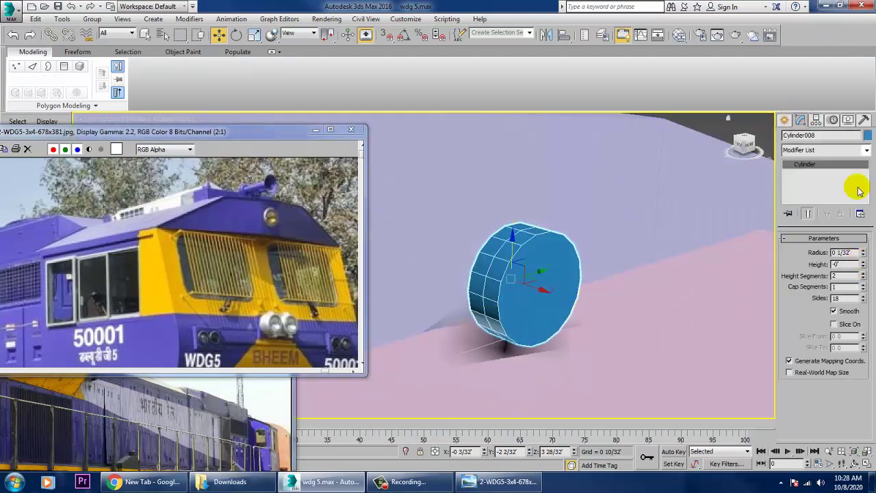
{"action": "left_click_drag", "start_coordinate": [863, 263], "coordinate": [860, 177]}
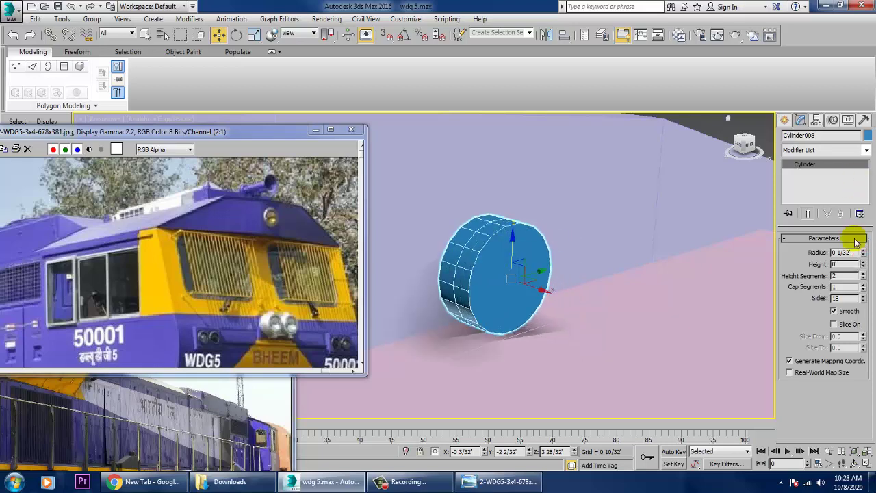
{"action": "left_click_drag", "start_coordinate": [864, 252], "coordinate": [864, 252]}
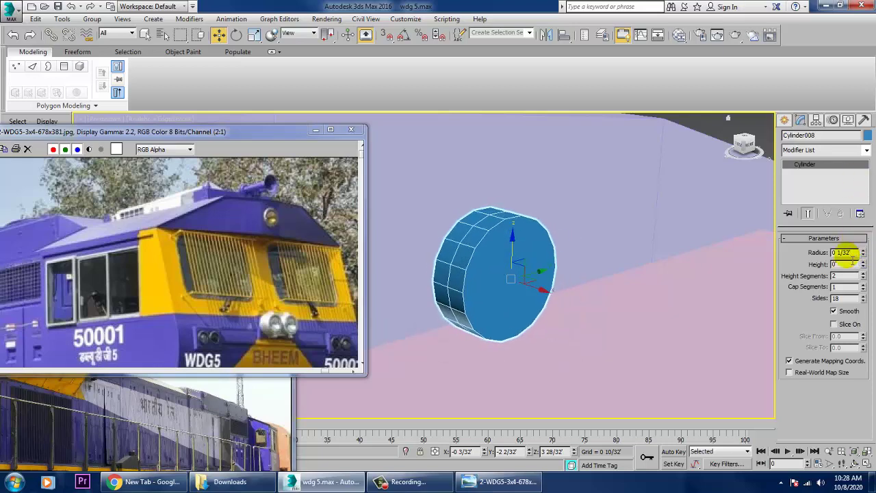
Convert the horn cylinder to an Editable Poly
{"action": "middle_click_drag", "start_coordinate": [592, 345], "coordinate": [531, 303], "text": "alt"}
{"action": "right_click", "coordinate": [531, 303]}
{"action": "mouse_move", "coordinate": [513, 397]}
{"action": "left_click", "coordinate": [625, 403]}
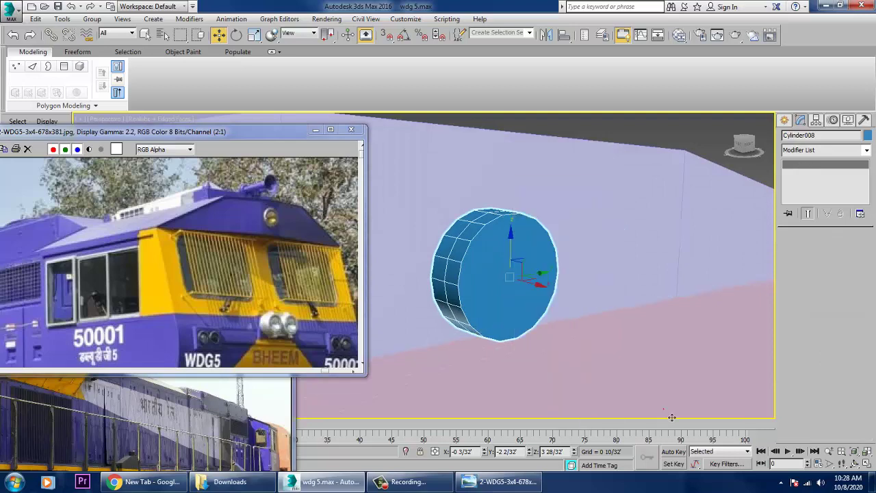
{"action": "middle_click_drag", "start_coordinate": [625, 403], "coordinate": [523, 321], "text": "alt"}
{"action": "scroll", "coordinate": [522, 331], "scroll_direction": "up", "scroll_amount": 5}
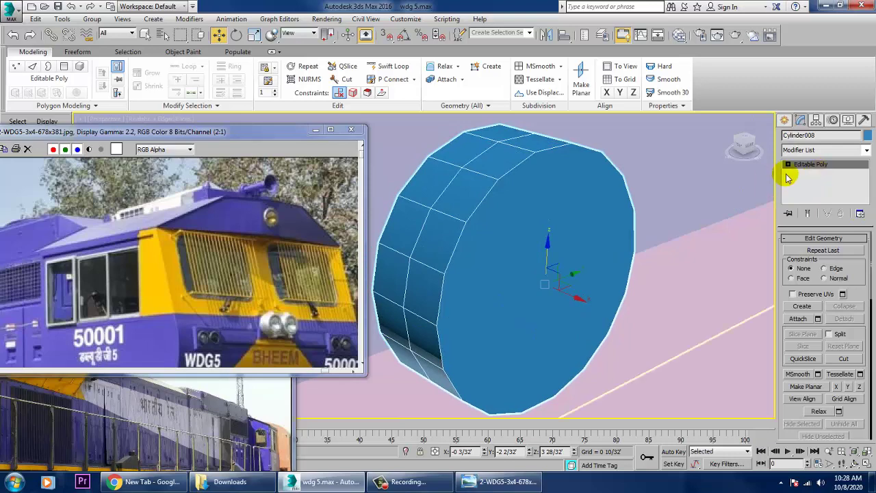
Inset the cylinder's front cap polygon to leave a narrow ring around its rim
{"action": "left_click", "coordinate": [806, 182]}
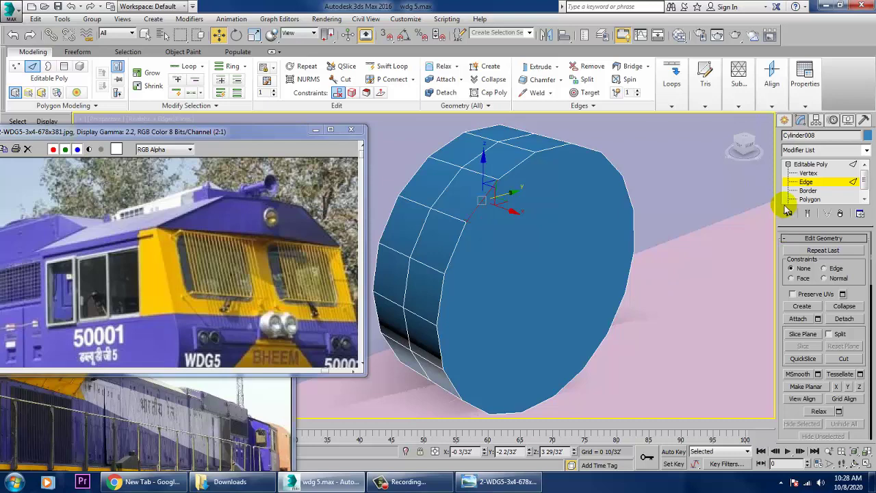
{"action": "key", "text": "4"}
{"action": "left_click", "coordinate": [561, 257]}
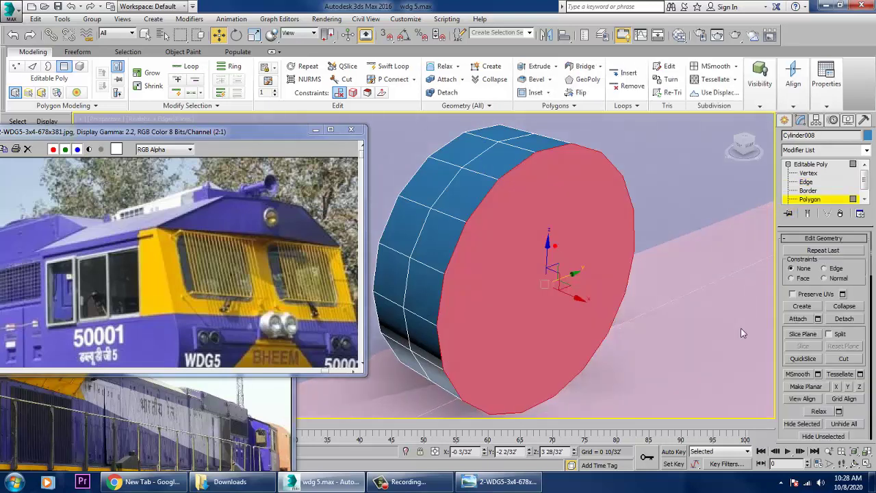
{"action": "scroll", "coordinate": [853, 336], "scroll_direction": "up", "scroll_amount": 5}
{"action": "left_click_drag", "start_coordinate": [854, 336], "coordinate": [854, 333]}
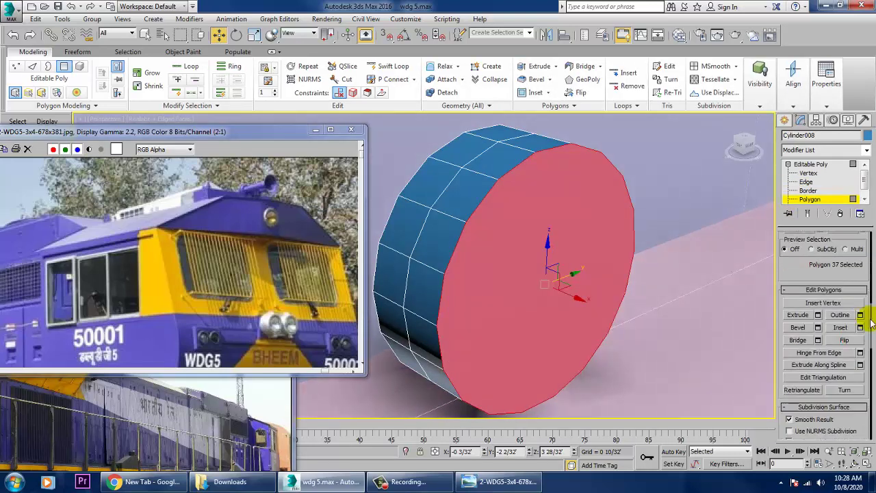
{"action": "left_click", "coordinate": [861, 328]}
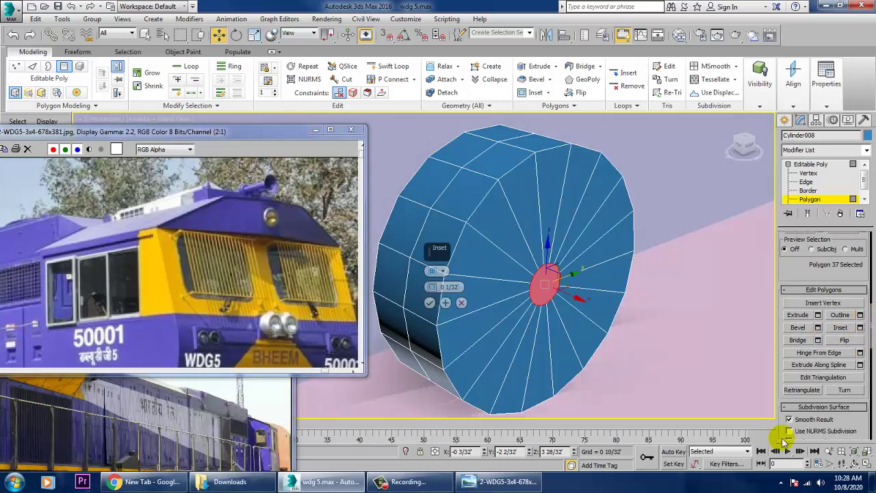
{"action": "left_click_drag", "start_coordinate": [433, 291], "coordinate": [443, 290]}
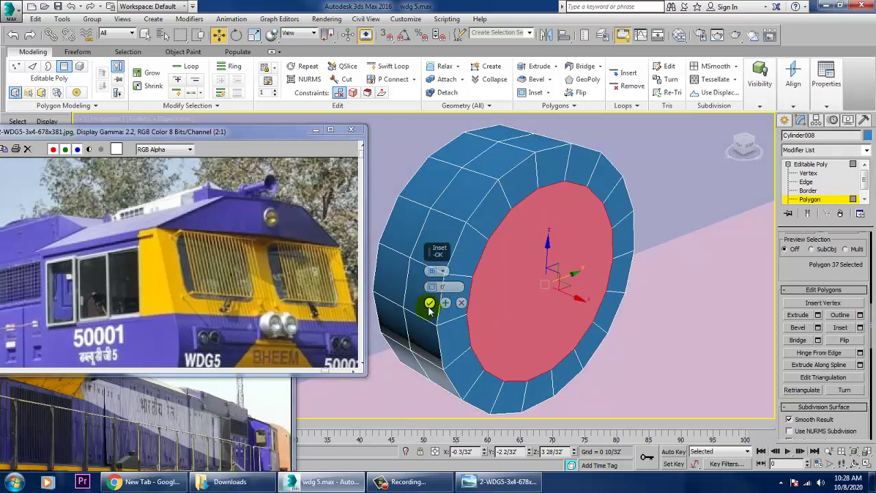
{"action": "left_click", "coordinate": [430, 302]}
{"action": "scroll", "coordinate": [565, 294], "scroll_direction": "down", "scroll_amount": 15}
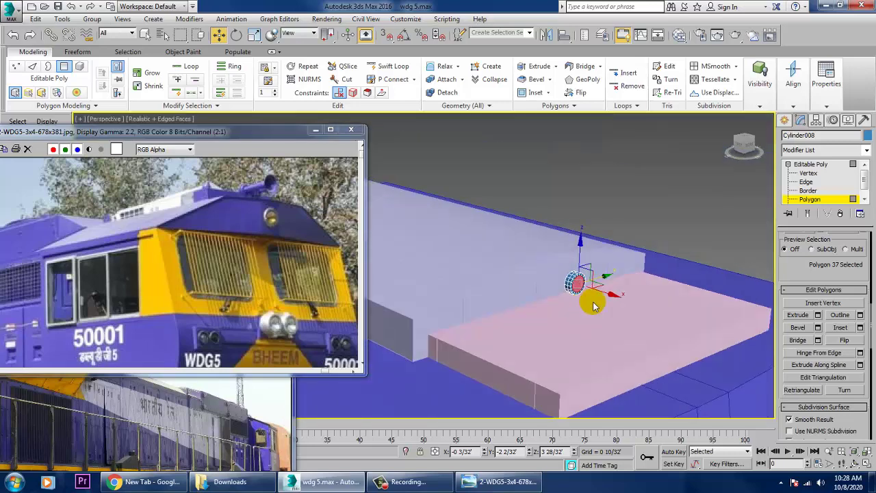
{"action": "left_click", "coordinate": [820, 315]}
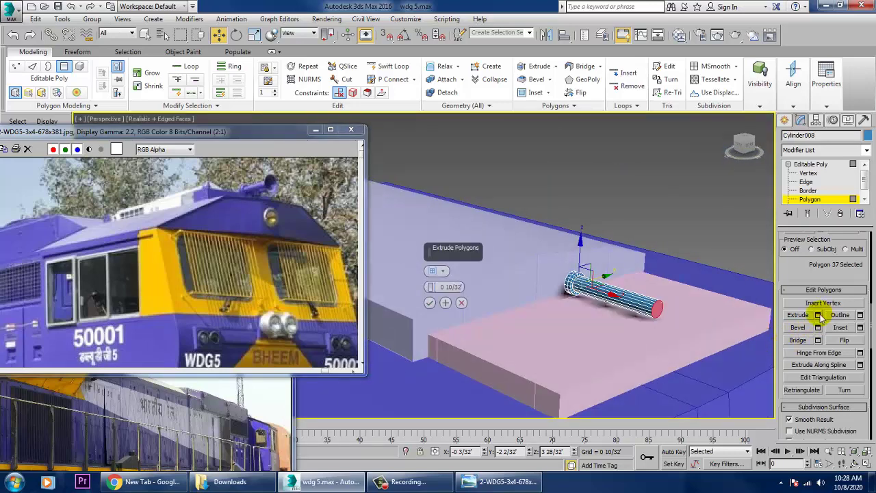
{"action": "left_click", "coordinate": [461, 302]}
Scale the inset cap polygon uniformly down to about 79 percent
{"action": "scroll", "coordinate": [611, 291], "scroll_direction": "up", "scroll_amount": 15}
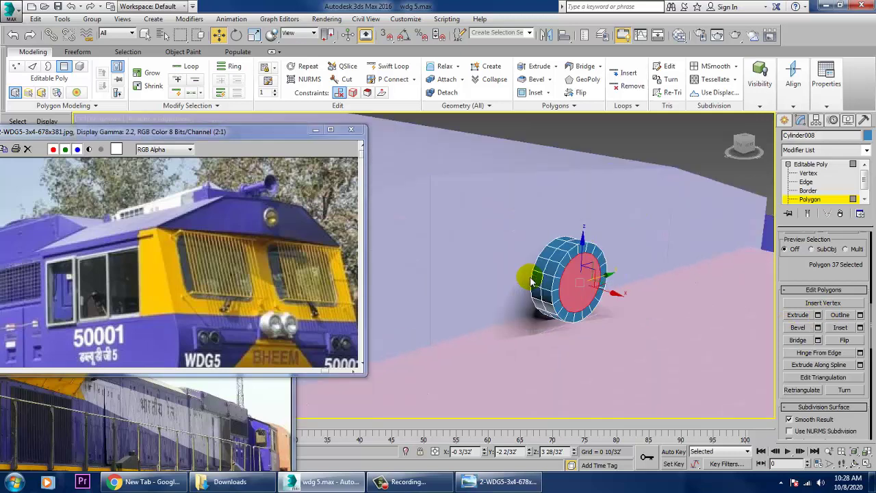
{"action": "key", "text": "r"}
{"action": "left_click_drag", "start_coordinate": [709, 303], "coordinate": [724, 317]}
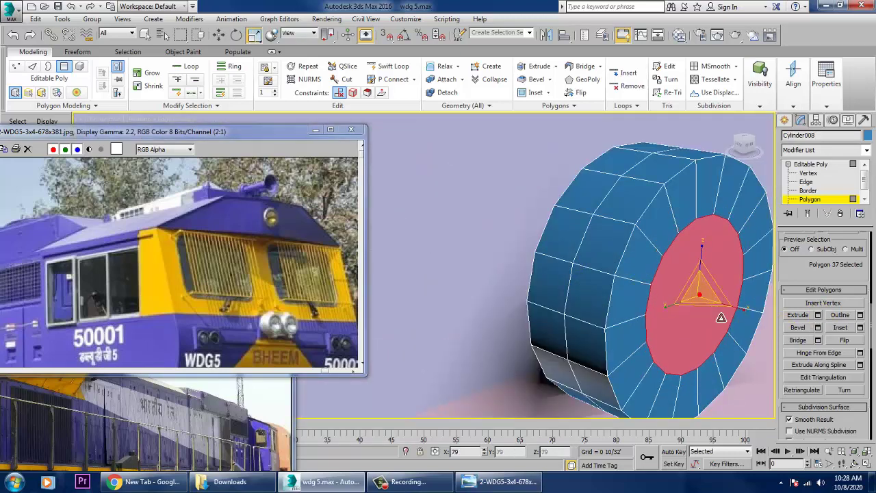
{"action": "key", "text": "w"}
Extrude the inset cap polygon 0 10/32' forward to form the horn's tube
{"action": "left_click", "coordinate": [818, 315]}
{"action": "scroll", "coordinate": [560, 281], "scroll_direction": "down", "scroll_amount": 15}
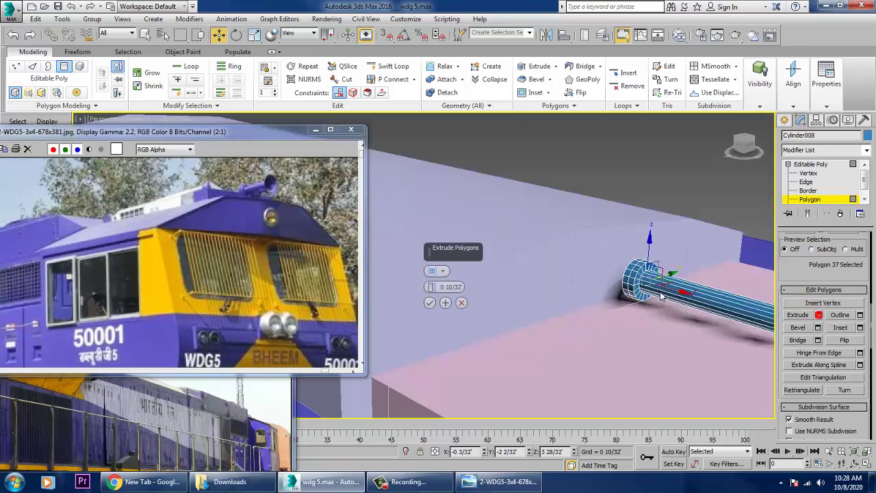
{"action": "middle_click_drag", "start_coordinate": [560, 281], "coordinate": [581, 278], "text": "alt"}
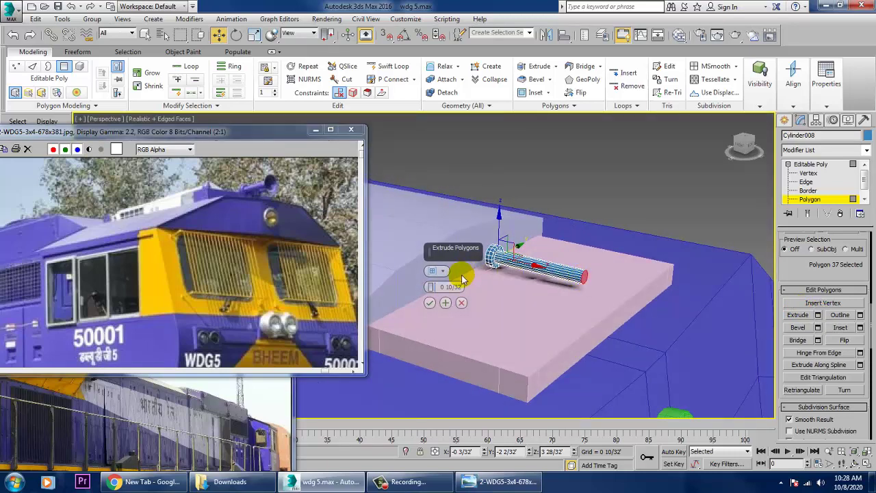
{"action": "left_click", "coordinate": [430, 302]}
Bevel the tube's end polygon outward in two successive segments to form the horn's flared bell
{"action": "scroll", "coordinate": [579, 301], "scroll_direction": "up", "scroll_amount": 3}
{"action": "key", "text": "r"}
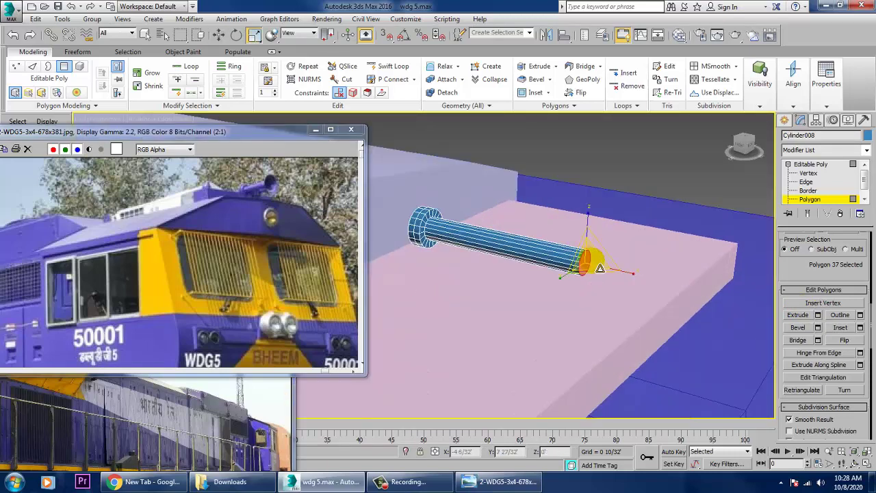
{"action": "left_click_drag", "start_coordinate": [592, 265], "coordinate": [593, 269]}
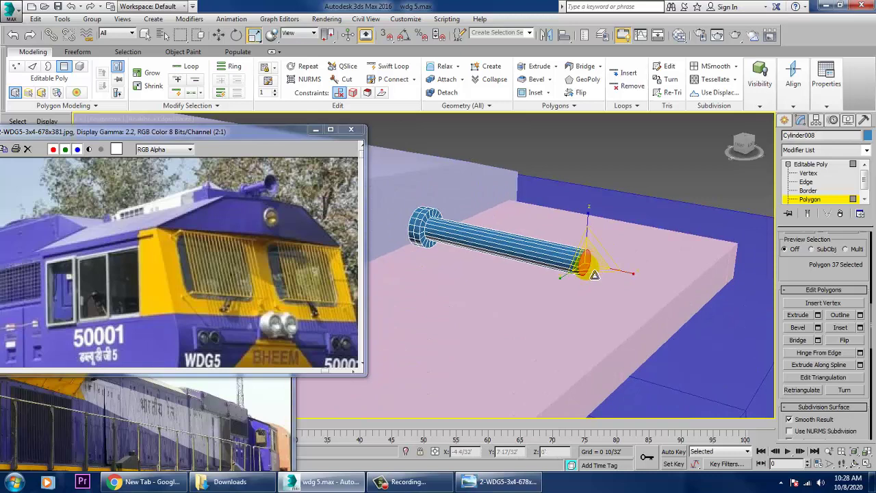
{"action": "scroll", "coordinate": [595, 275], "scroll_direction": "up", "scroll_amount": 4}
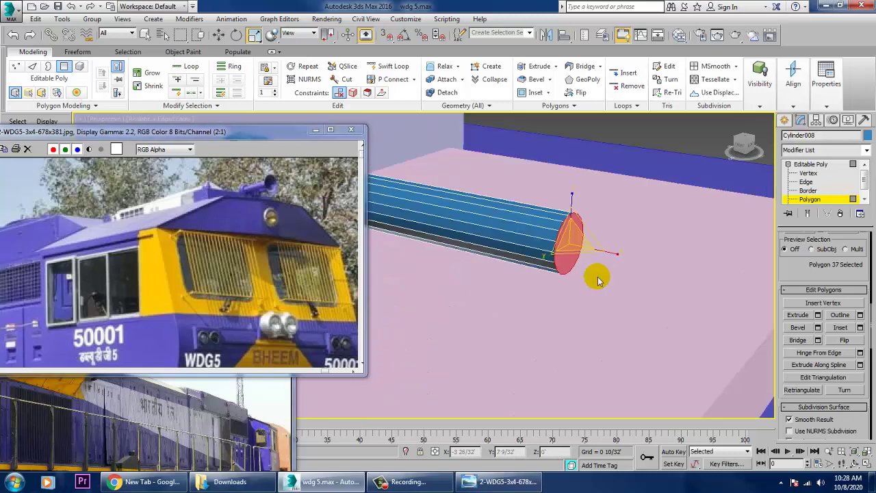
{"action": "left_click", "coordinate": [818, 328]}
{"action": "mouse_move", "coordinate": [431, 288]}
{"action": "left_mouse_down"}
{"action": "mouse_move", "coordinate": [443, 319]}
{"action": "mouse_move", "coordinate": [434, 319]}
{"action": "mouse_move", "coordinate": [434, 288]}
{"action": "mouse_move", "coordinate": [432, 303]}
{"action": "left_mouse_up"}
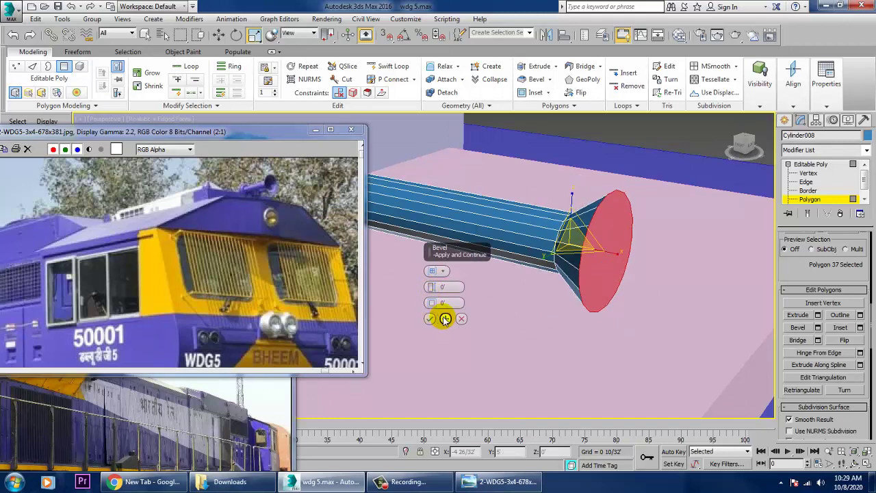
{"action": "left_click", "coordinate": [446, 318]}
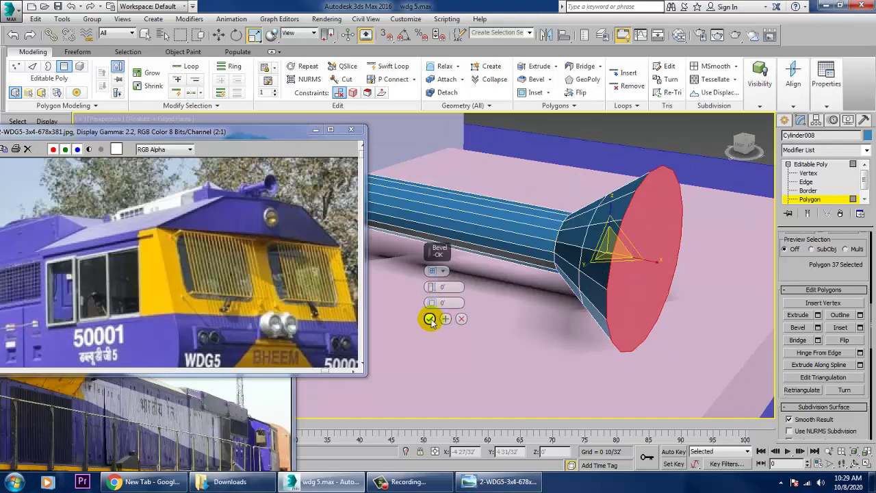
{"action": "left_click", "coordinate": [430, 319]}
Scale the bell's end polygon uniformly up to about 109 percent
{"action": "middle_click_drag", "start_coordinate": [680, 266], "coordinate": [635, 293], "text": "alt"}
{"action": "scroll", "coordinate": [658, 280], "scroll_direction": "down", "scroll_amount": 3}
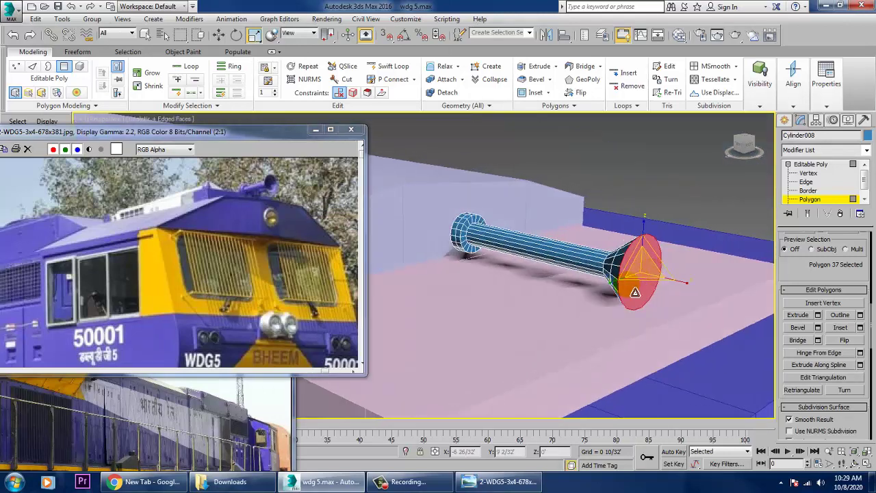
{"action": "left_click_drag", "start_coordinate": [634, 293], "coordinate": [645, 274]}
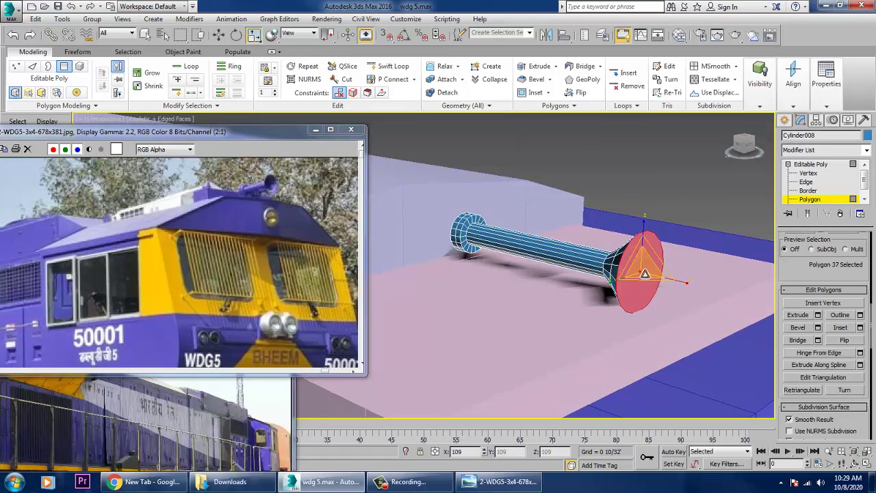
Inset the end polygon of the horn's bell slightly and delete the inner polygon to leave an open, rimmed mouth
{"action": "scroll", "coordinate": [644, 273], "scroll_direction": "up", "scroll_amount": 3}
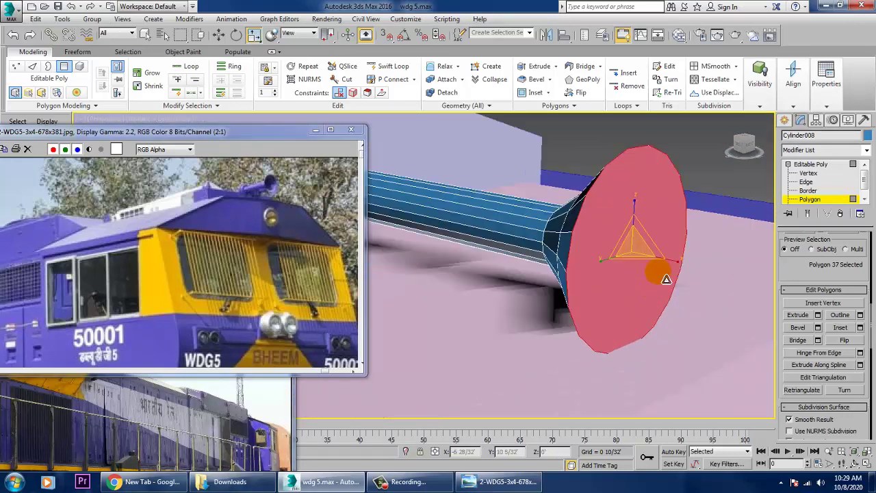
{"action": "left_click", "coordinate": [861, 328]}
{"action": "left_click_drag", "start_coordinate": [433, 290], "coordinate": [434, 288]}
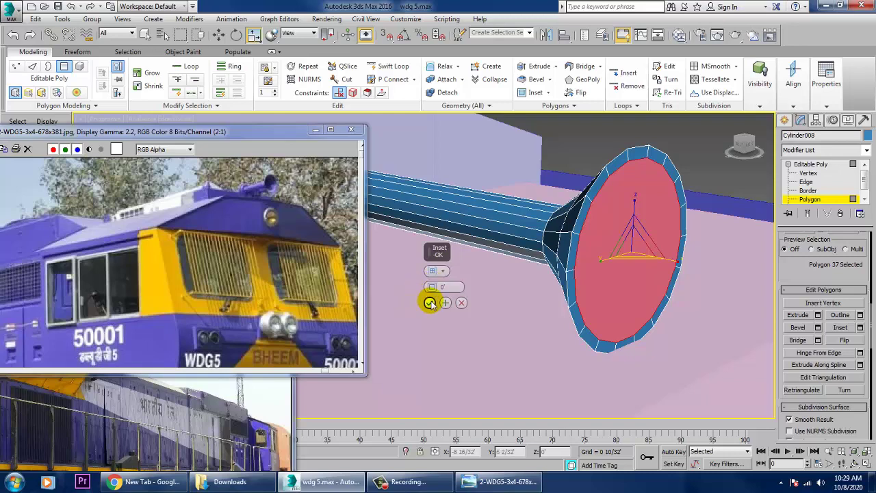
{"action": "left_click", "coordinate": [430, 303]}
{"action": "key", "text": "Delete"}
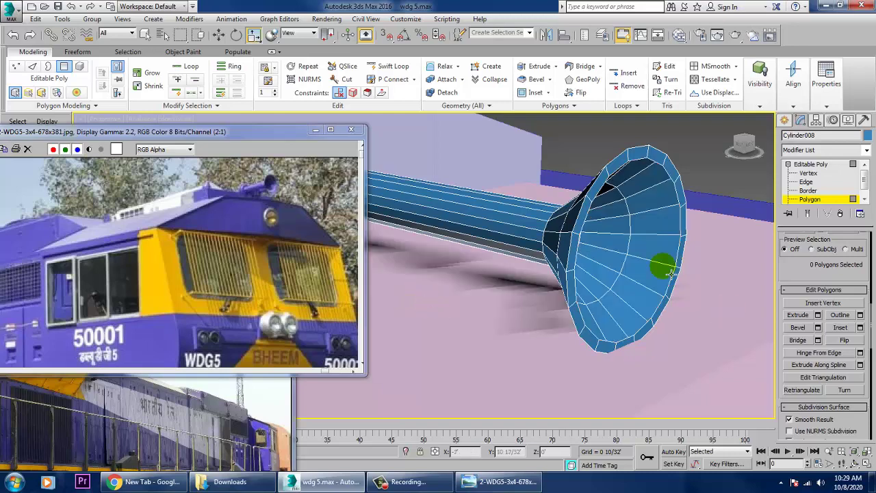
{"action": "scroll", "coordinate": [583, 234], "scroll_direction": "down", "scroll_amount": 5}
{"action": "middle_click_drag", "start_coordinate": [584, 234], "coordinate": [598, 233], "text": "alt"}
{"action": "scroll", "coordinate": [599, 236], "scroll_direction": "up", "scroll_amount": 2}
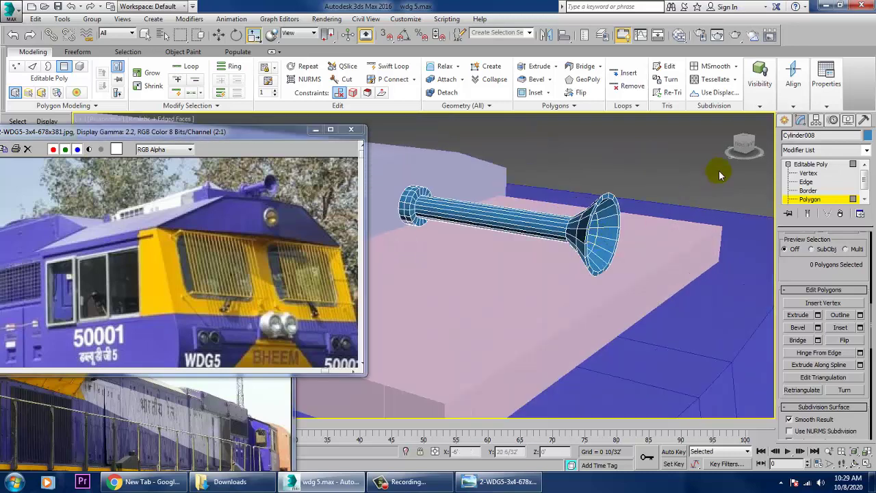
{"action": "left_click", "coordinate": [804, 165]}
Move the horn forward along the flat roof box to X 0'
{"action": "scroll", "coordinate": [606, 208], "scroll_direction": "up", "scroll_amount": 2}
{"action": "key", "text": "w"}
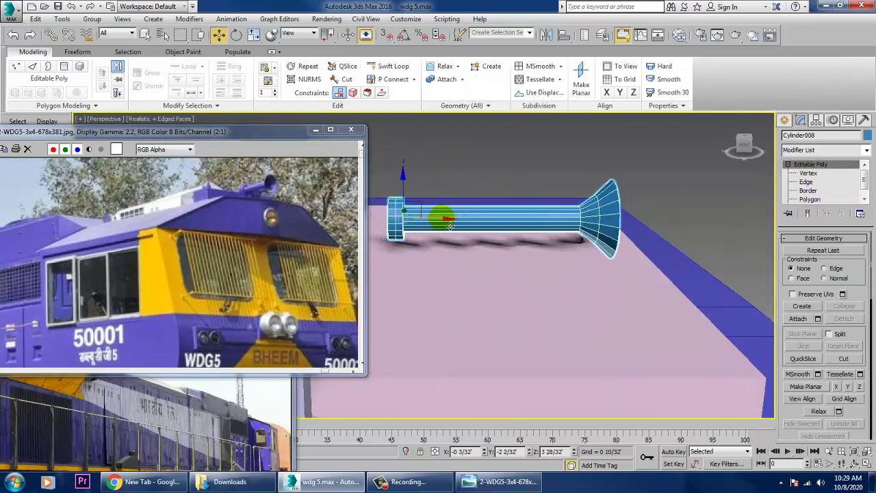
{"action": "left_click_drag", "start_coordinate": [440, 219], "coordinate": [518, 220]}
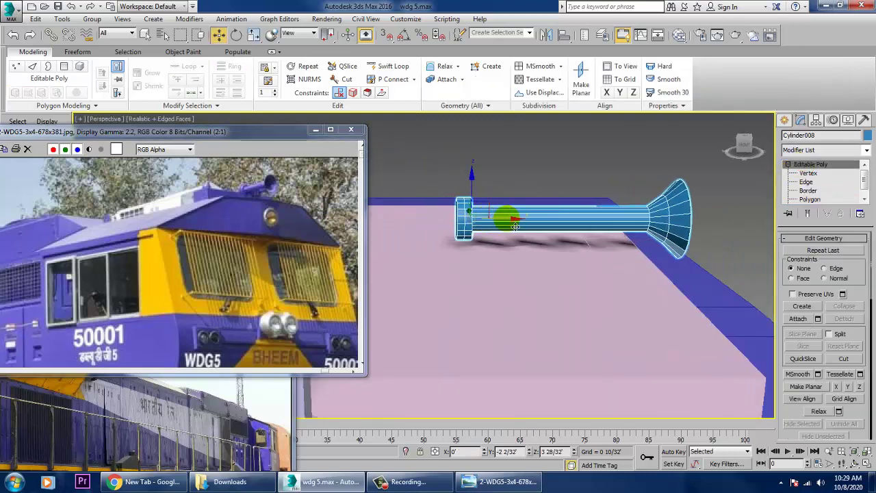
Isolate the horn from the rest of the locomotive, viewing the rear cap up close
{"action": "key", "text": "alt+w"}
{"action": "right_click", "coordinate": [601, 167]}
{"action": "key", "text": "z"}
{"action": "key", "text": "alt+w"}
{"action": "scroll", "coordinate": [598, 223], "scroll_direction": "down", "scroll_amount": 5}
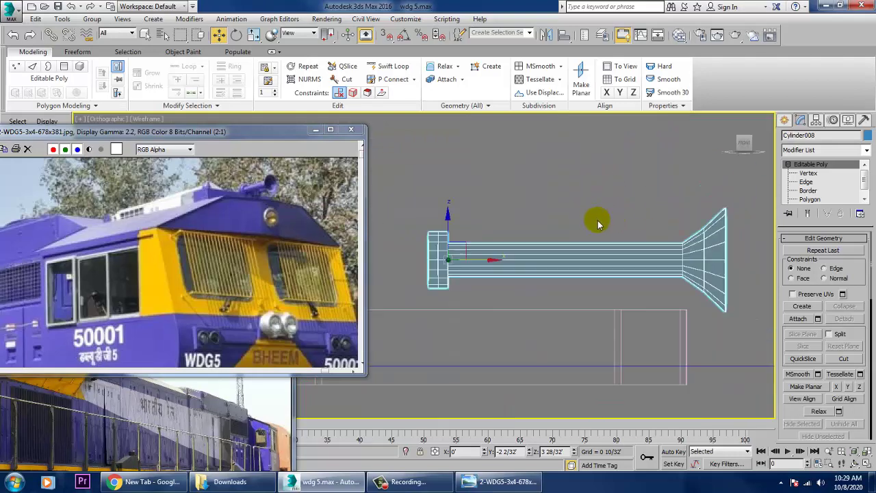
{"action": "scroll", "coordinate": [538, 248], "scroll_direction": "up", "scroll_amount": 3}
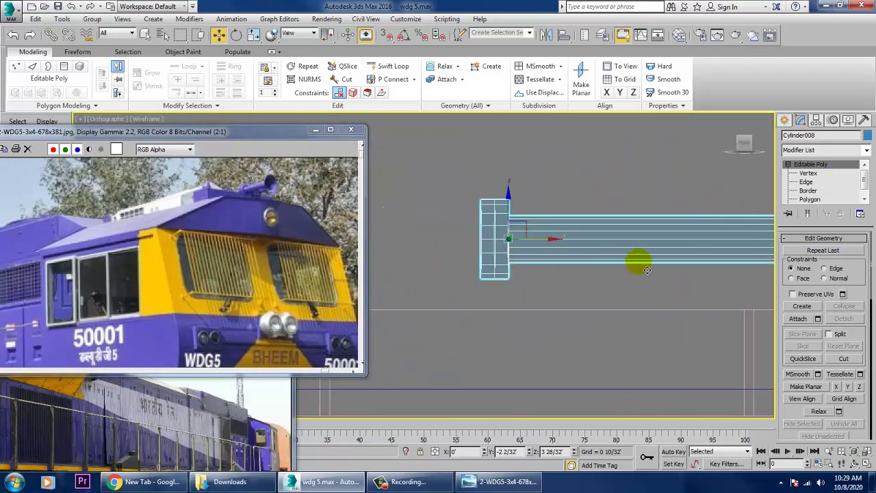
{"action": "key", "text": "alt+q"}
{"action": "middle_click_drag", "start_coordinate": [594, 342], "coordinate": [708, 299]}
{"action": "key", "text": "alt+w"}
{"action": "right_click", "coordinate": [655, 342]}
{"action": "key", "text": "alt+w"}
{"action": "middle_click_drag", "start_coordinate": [655, 342], "coordinate": [576, 294], "text": "alt"}
{"action": "scroll", "coordinate": [569, 210], "scroll_direction": "up", "scroll_amount": 3}
{"action": "middle_click_drag", "start_coordinate": [569, 209], "coordinate": [547, 298], "text": "alt"}
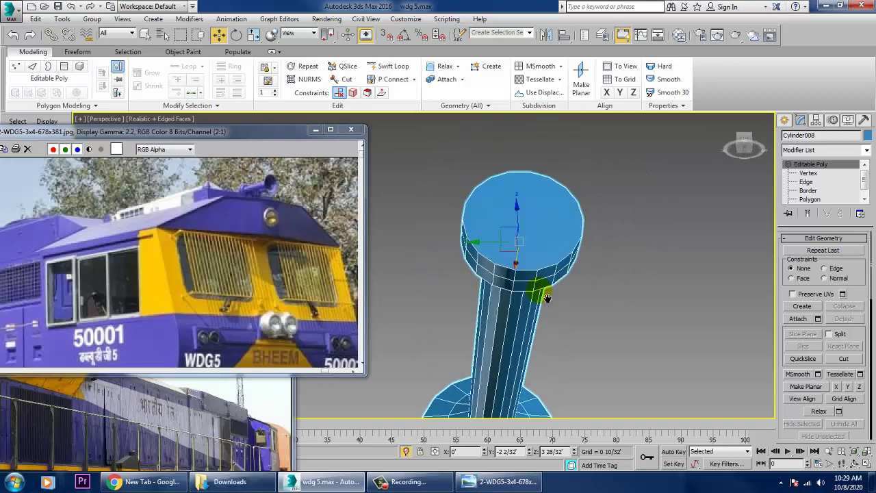
Extrude the two underside polygons of the horn's rear cap 0 7/32' to form a support leg
{"action": "key", "text": "4"}
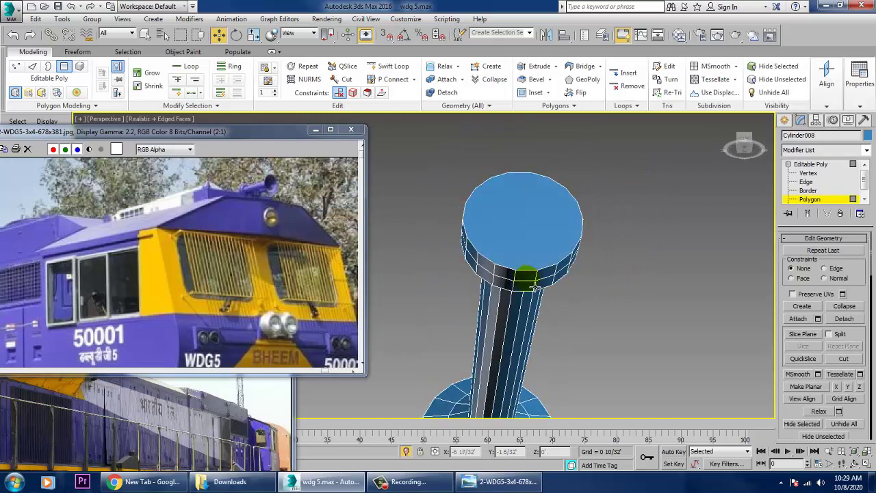
{"action": "left_click", "coordinate": [534, 286]}
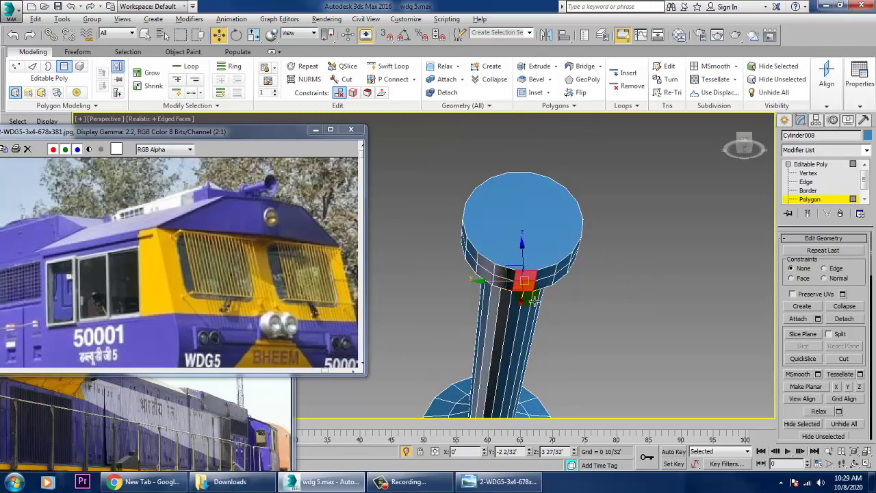
{"action": "middle_click_drag", "start_coordinate": [532, 302], "coordinate": [522, 315], "text": "alt"}
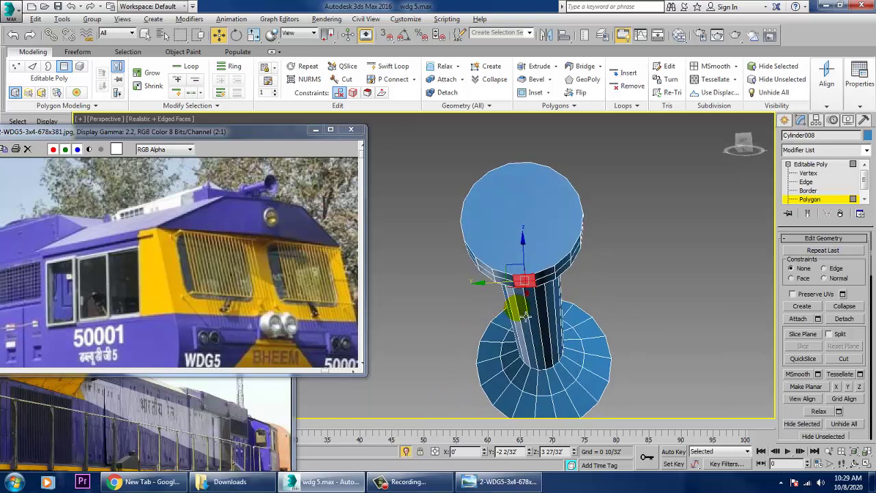
{"action": "key", "text": "alt+w"}
{"action": "right_click", "coordinate": [571, 227]}
{"action": "key", "text": "alt+w"}
{"action": "middle_click_drag", "start_coordinate": [571, 227], "coordinate": [679, 218]}
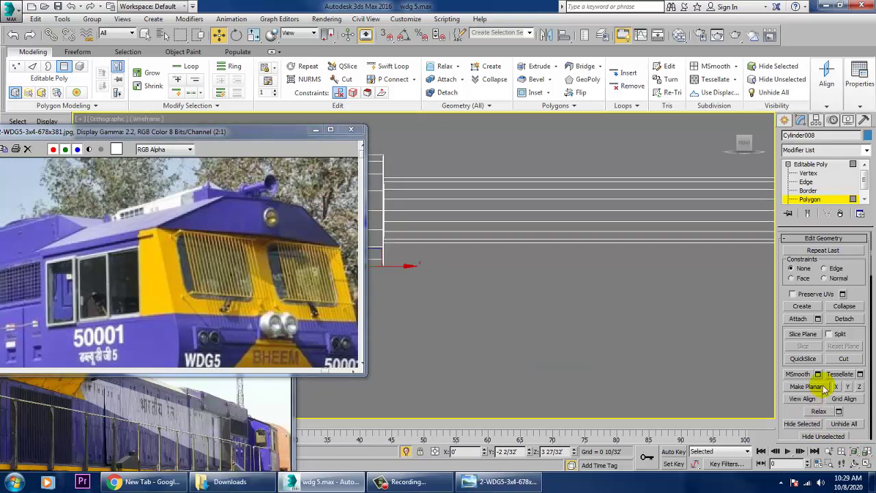
{"action": "left_click_drag", "start_coordinate": [857, 345], "coordinate": [865, 164]}
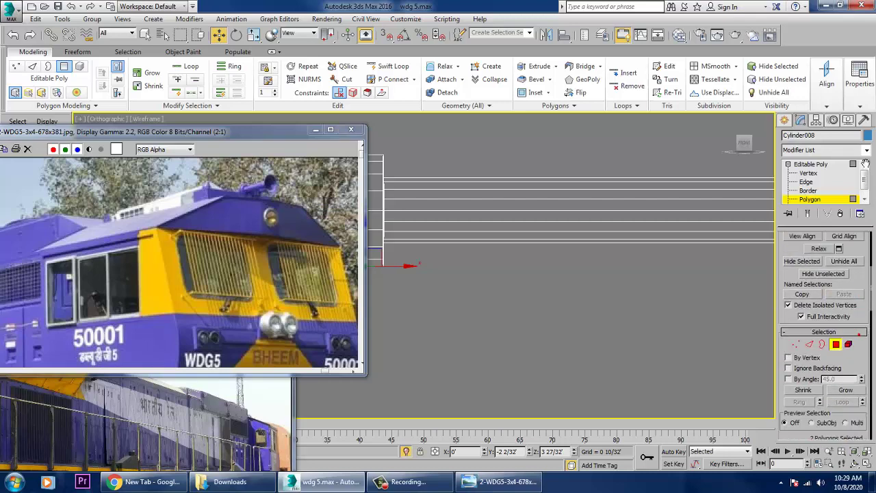
{"action": "left_click_drag", "start_coordinate": [808, 402], "coordinate": [819, 260]}
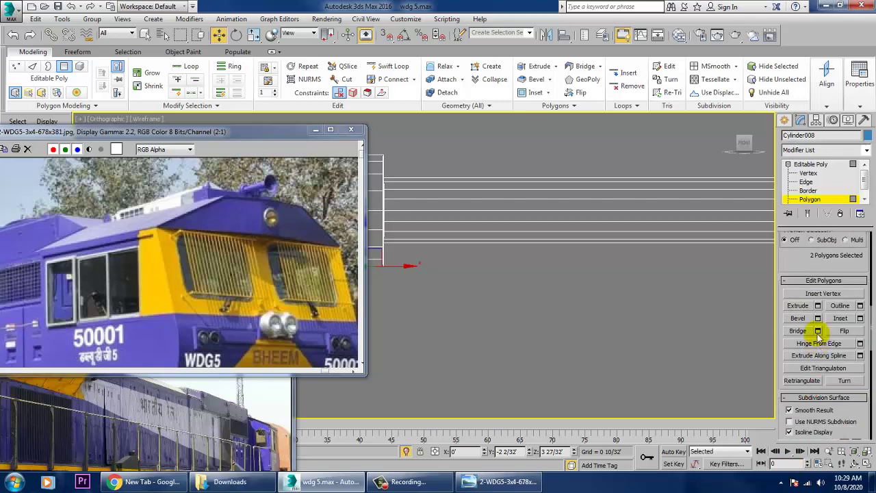
{"action": "left_click", "coordinate": [817, 306]}
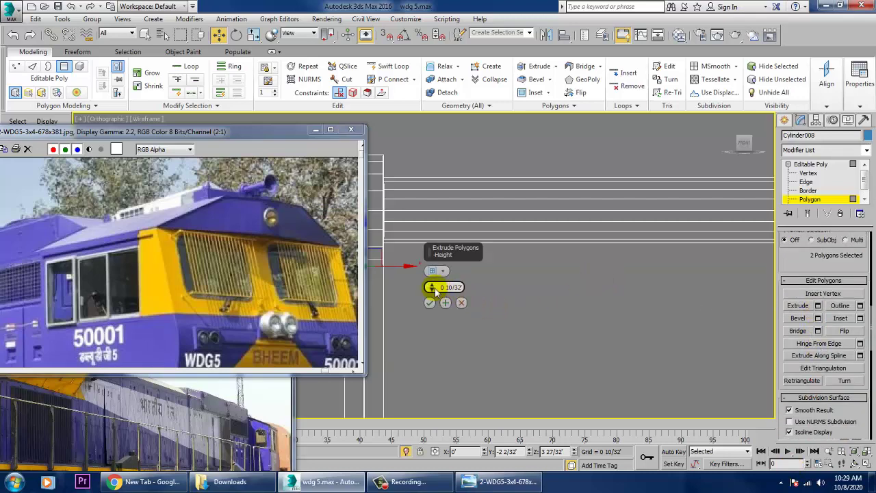
{"action": "left_click_drag", "start_coordinate": [436, 333], "coordinate": [438, 399]}
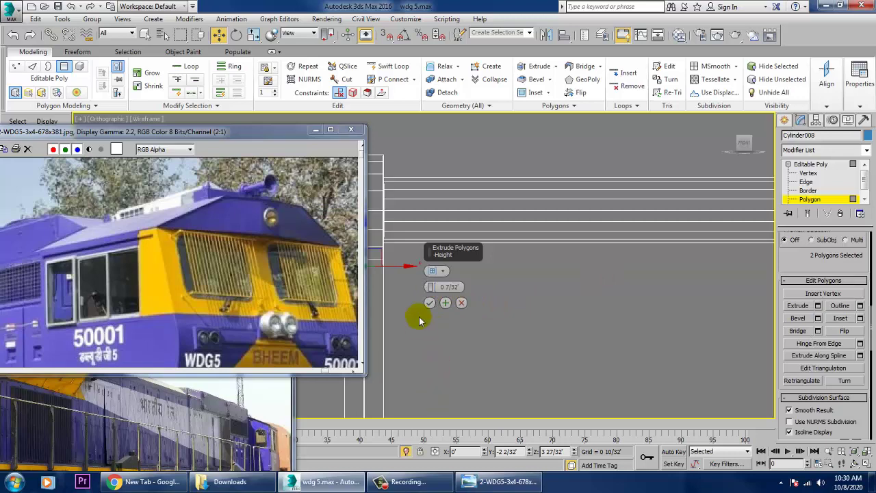
{"action": "left_click", "coordinate": [430, 302]}
End the isolation and raise the support leg's bottom polygons so the leg reaches just below the roof box's top surface
{"action": "scroll", "coordinate": [432, 299], "scroll_direction": "down", "scroll_amount": 5}
{"action": "middle_click_drag", "start_coordinate": [453, 301], "coordinate": [506, 288]}
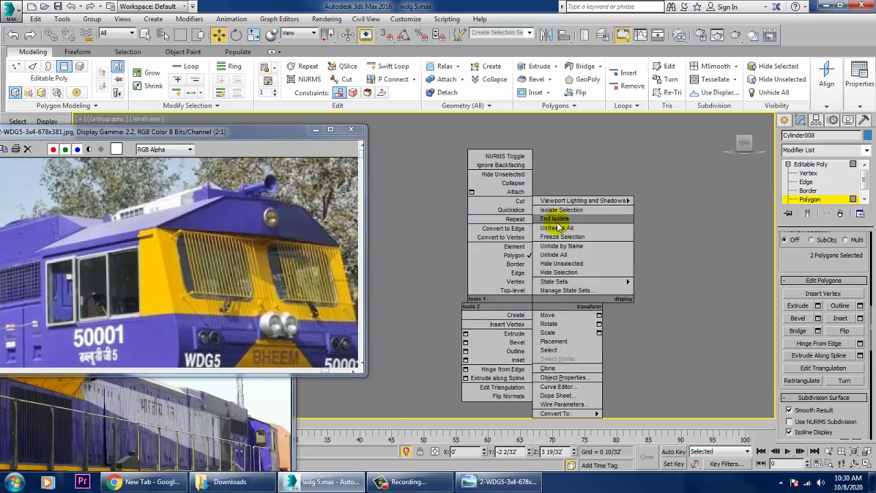
{"action": "left_click", "coordinate": [562, 211]}
{"action": "scroll", "coordinate": [555, 267], "scroll_direction": "down", "scroll_amount": 2}
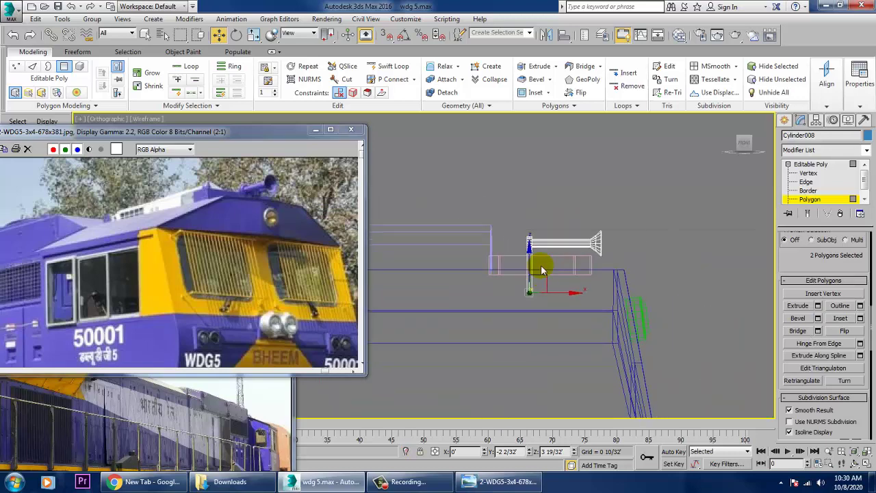
{"action": "scroll", "coordinate": [539, 273], "scroll_direction": "up", "scroll_amount": 3}
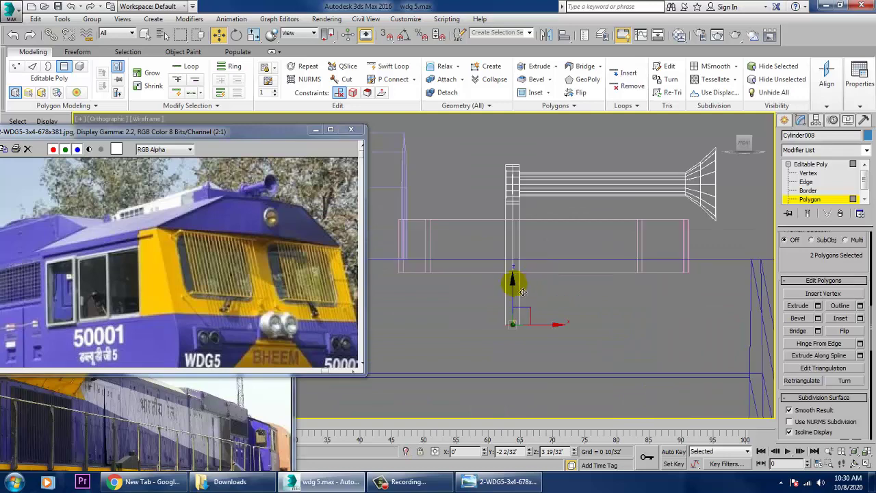
{"action": "left_click", "coordinate": [515, 199]}
{"action": "left_click", "coordinate": [829, 165]}
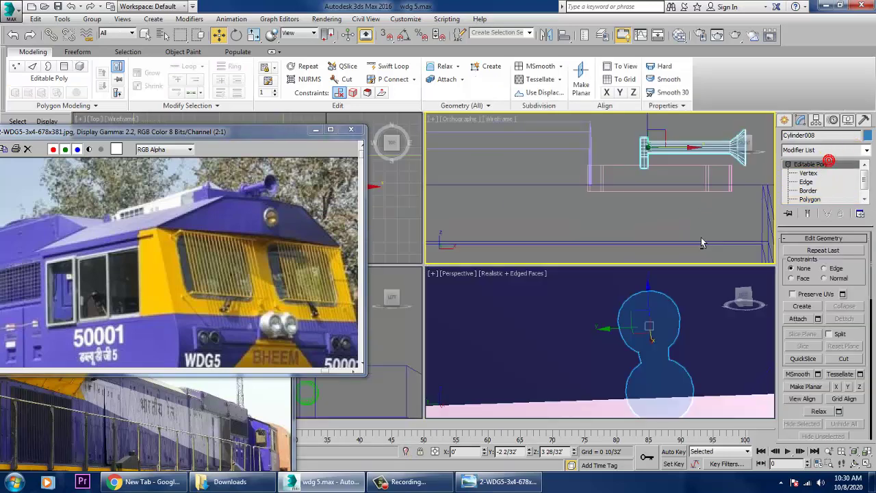
Move the horn sideways in the left view to Y -2 6/32', centring it above the upper headlight
{"action": "key", "text": "alt+w"}
{"action": "right_click", "coordinate": [402, 367]}
{"action": "key", "text": "alt+w"}
{"action": "key", "text": "z"}
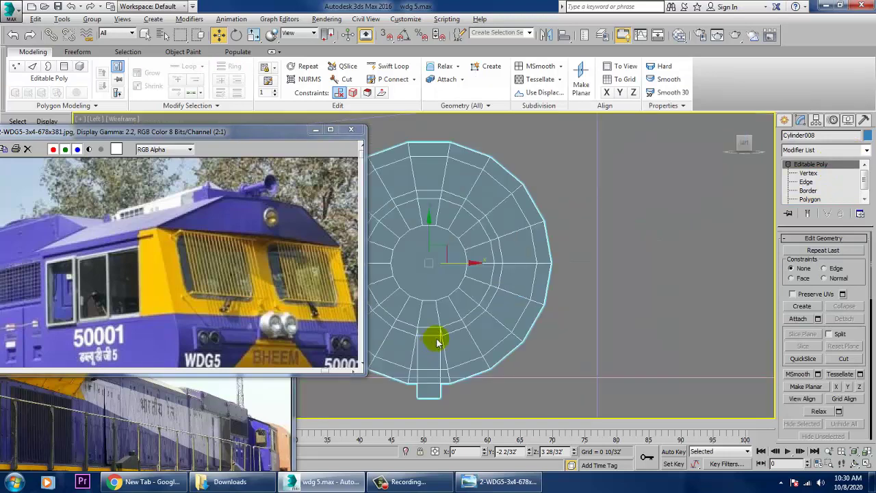
{"action": "scroll", "coordinate": [469, 297], "scroll_direction": "down", "scroll_amount": 6}
{"action": "middle_click_drag", "start_coordinate": [471, 295], "coordinate": [480, 246]}
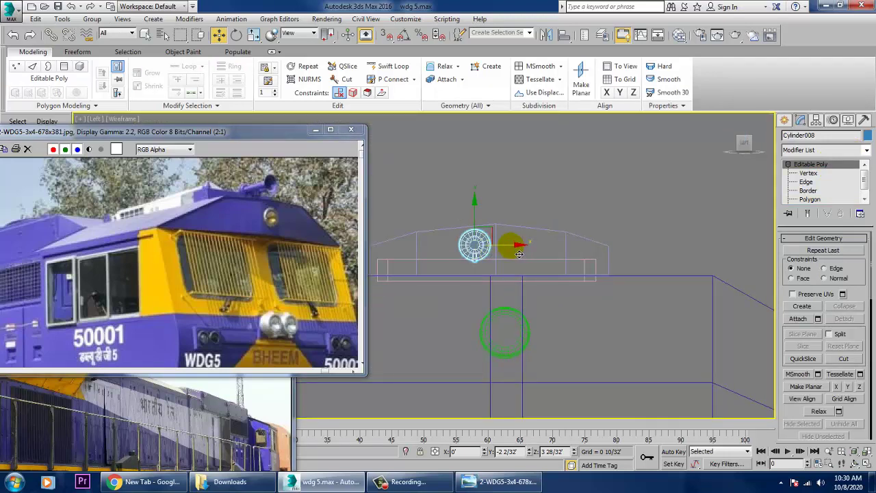
{"action": "left_click_drag", "start_coordinate": [520, 254], "coordinate": [551, 253]}
{"action": "scroll", "coordinate": [524, 243], "scroll_direction": "down", "scroll_amount": 4}
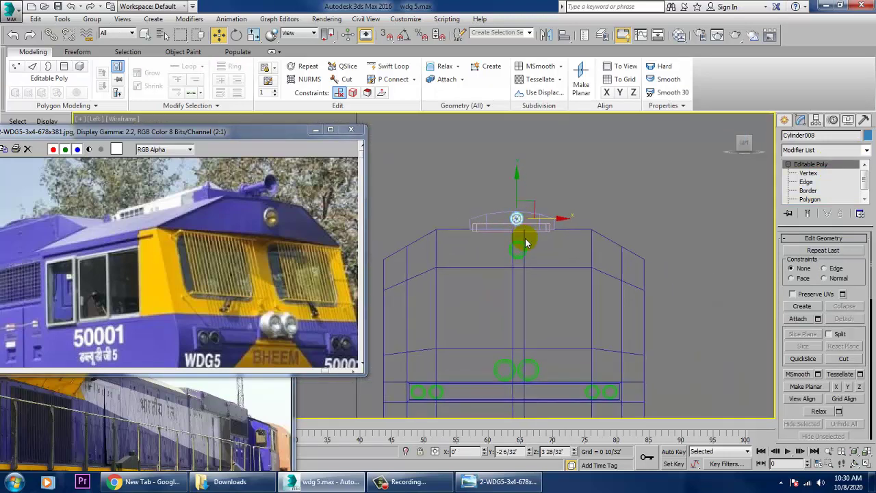
{"action": "scroll", "coordinate": [524, 243], "scroll_direction": "up", "scroll_amount": 2}
Move all the bell's vertices forward about 0 3/32' along X to lengthen the horn's tube
{"action": "key", "text": "alt+w"}
{"action": "right_click", "coordinate": [605, 206]}
{"action": "key", "text": "alt+w"}
{"action": "middle_click_drag", "start_coordinate": [605, 206], "coordinate": [541, 241]}
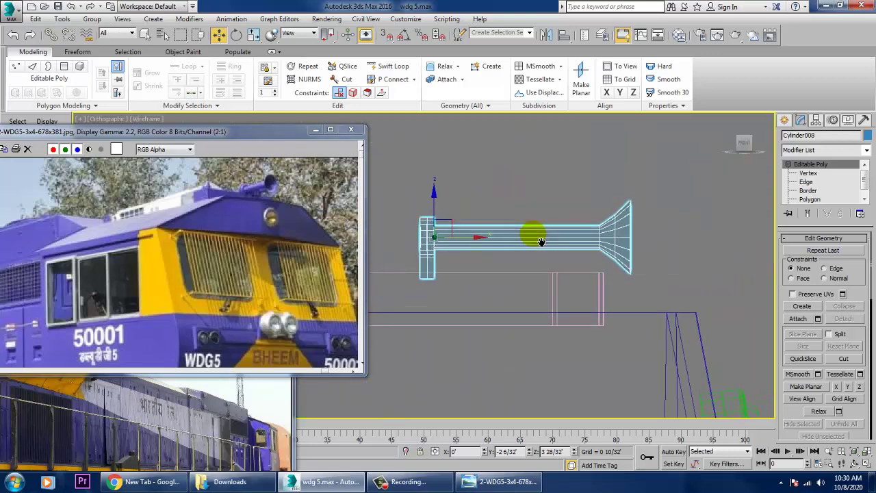
{"action": "key", "text": "1"}
{"action": "left_click_drag", "start_coordinate": [573, 125], "coordinate": [694, 320]}
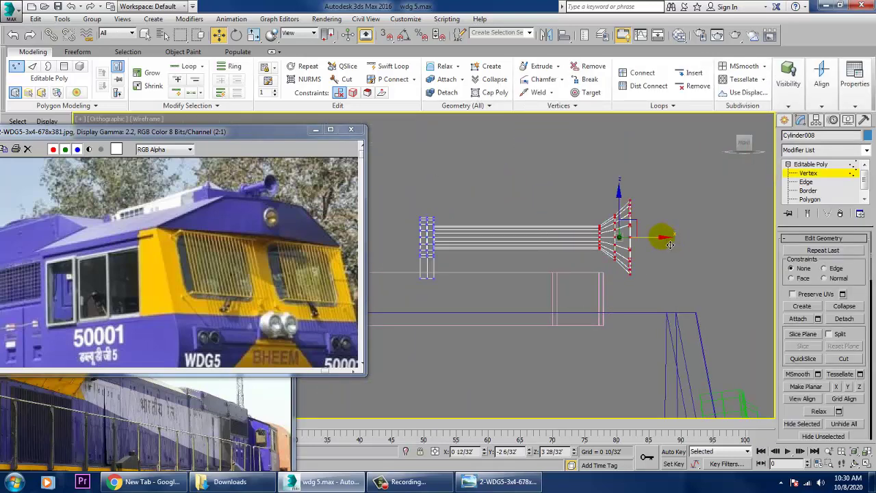
{"action": "left_click_drag", "start_coordinate": [670, 244], "coordinate": [721, 243]}
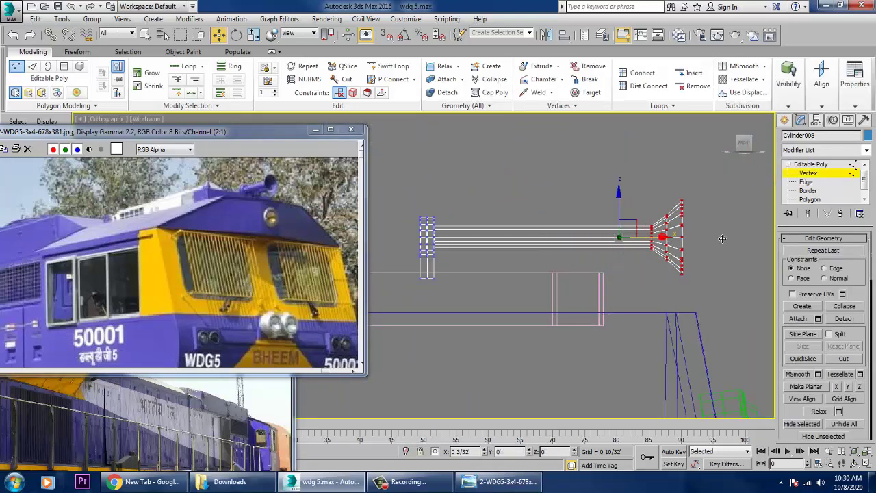
{"action": "left_click", "coordinate": [811, 165]}
Move the whole horn forward to X 0 4/32' and check its placement on the cab roof in perspective
{"action": "left_click_drag", "start_coordinate": [479, 245], "coordinate": [528, 260]}
{"action": "key", "text": "alt+w"}
{"action": "key", "text": "alt+w"}
{"action": "mouse_move", "coordinate": [665, 353]}
{"action": "middle_mouse_down", "text": "alt"}
{"action": "mouse_move", "coordinate": [669, 330]}
{"action": "mouse_move", "coordinate": [641, 354]}
{"action": "mouse_move", "coordinate": [740, 352]}
{"action": "mouse_move", "coordinate": [663, 358]}
{"action": "middle_mouse_up", "text": "alt"}
{"action": "scroll", "coordinate": [650, 328], "scroll_direction": "down", "scroll_amount": 5}
{"action": "scroll", "coordinate": [641, 353], "scroll_direction": "down", "scroll_amount": 3}
{"action": "scroll", "coordinate": [726, 358], "scroll_direction": "up", "scroll_amount": 3}
{"action": "middle_click_drag", "start_coordinate": [663, 358], "coordinate": [625, 357]}
{"action": "scroll", "coordinate": [626, 372], "scroll_direction": "up", "scroll_amount": 3}
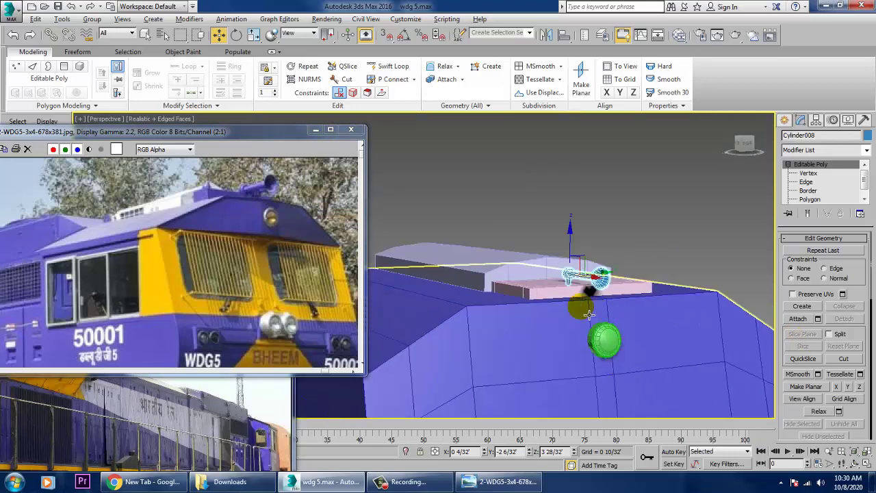
{"action": "scroll", "coordinate": [607, 303], "scroll_direction": "up", "scroll_amount": 4}
{"action": "scroll", "coordinate": [607, 303], "scroll_direction": "up", "scroll_amount": 5}
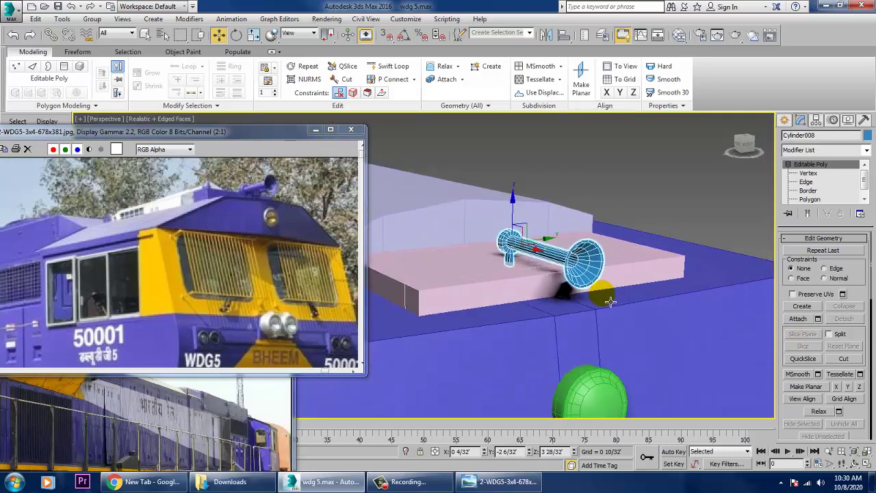
Scale the whole horn uniformly down to about 98 percent
{"action": "key", "text": "r"}
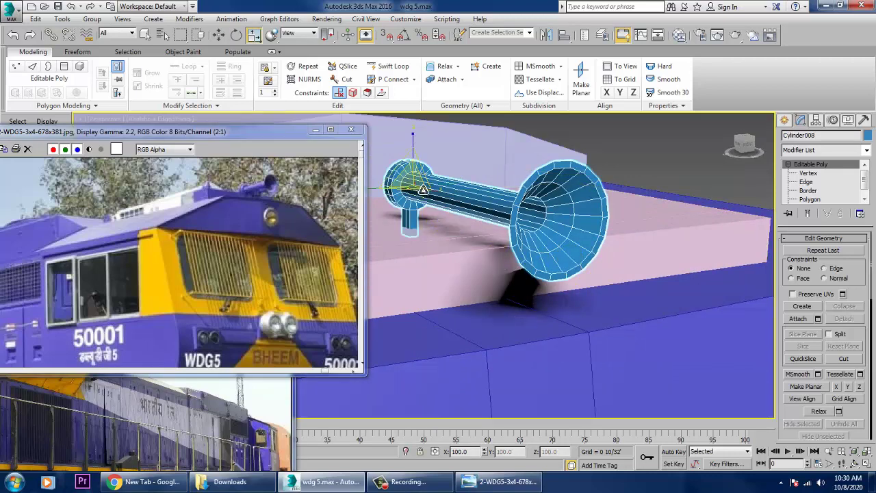
{"action": "left_click_drag", "start_coordinate": [429, 194], "coordinate": [431, 197]}
{"action": "scroll", "coordinate": [430, 196], "scroll_direction": "down", "scroll_amount": 5}
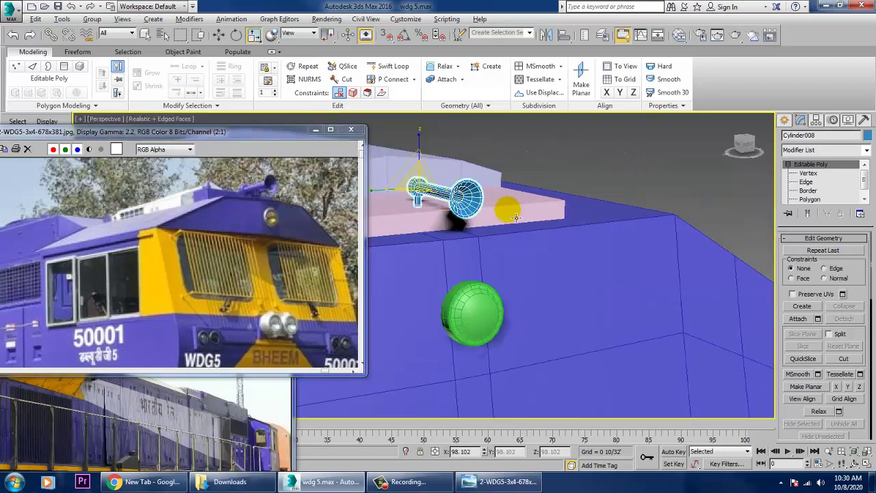
{"action": "scroll", "coordinate": [545, 214], "scroll_direction": "down", "scroll_amount": 5}
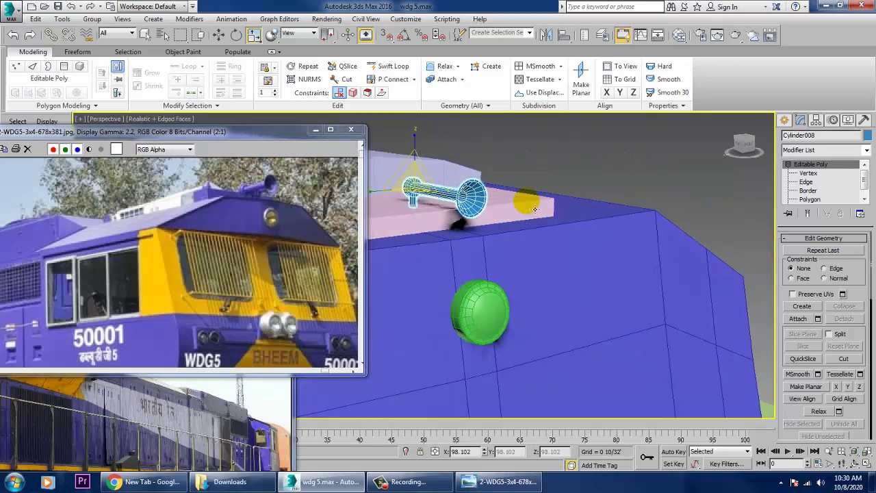
Select all objects in the scene and recolour them to a uniform neutral grey look
{"action": "middle_click_drag", "start_coordinate": [557, 293], "coordinate": [631, 299], "text": "alt"}
{"action": "scroll", "coordinate": [628, 242], "scroll_direction": "down", "scroll_amount": 3}
{"action": "key", "text": "ctrl+a"}
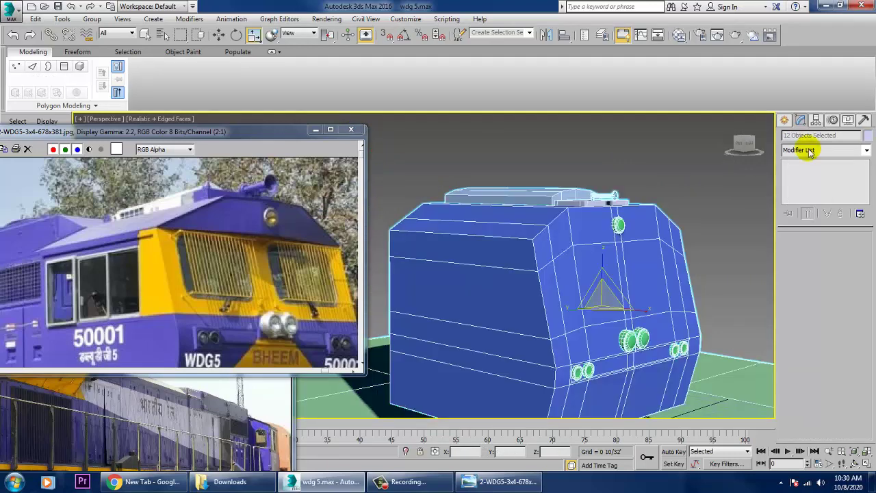
{"action": "left_click", "coordinate": [869, 135]}
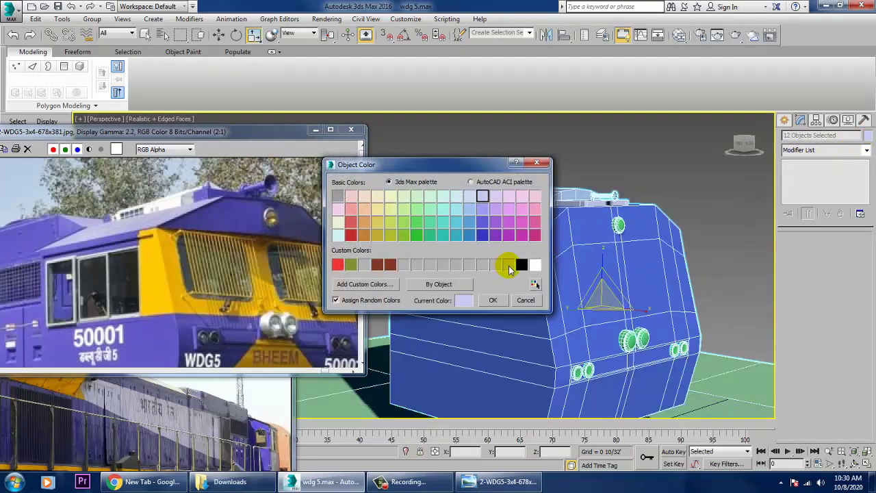
{"action": "left_click", "coordinate": [501, 300]}
{"action": "scroll", "coordinate": [531, 295], "scroll_direction": "down", "scroll_amount": 3}
{"action": "left_click", "coordinate": [650, 264]}
{"action": "scroll", "coordinate": [631, 292], "scroll_direction": "up", "scroll_amount": 2}
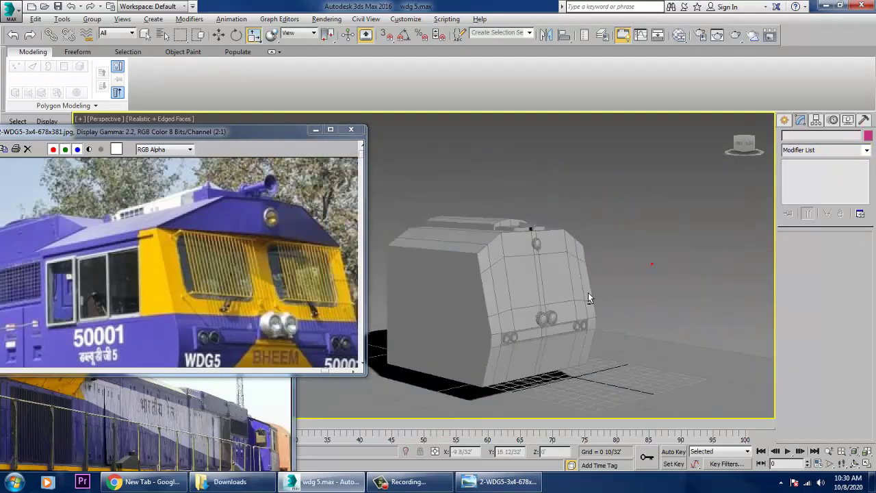
{"action": "middle_click_drag", "start_coordinate": [588, 294], "coordinate": [542, 307], "text": "alt"}
{"action": "scroll", "coordinate": [558, 309], "scroll_direction": "up", "scroll_amount": 3}
{"action": "scroll", "coordinate": [539, 304], "scroll_direction": "down", "scroll_amount": 2}
{"action": "left_click", "coordinate": [494, 277]}
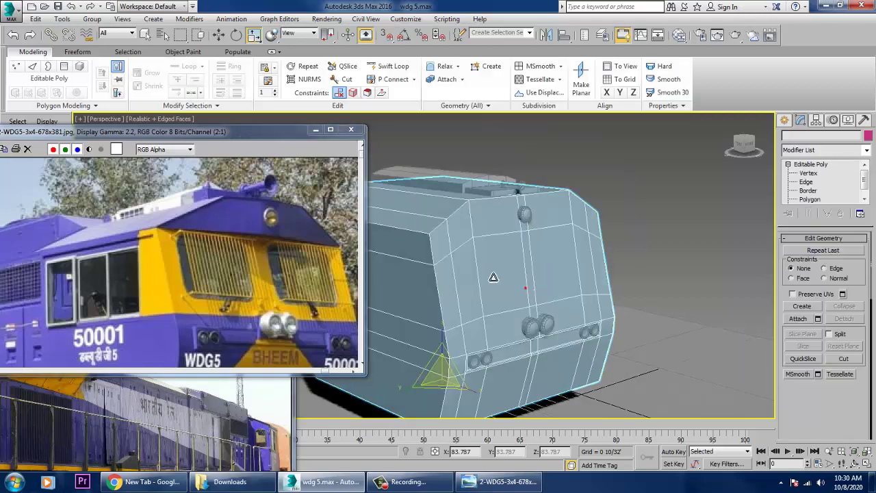
{"action": "middle_click_drag", "start_coordinate": [591, 273], "coordinate": [743, 260], "text": "alt"}
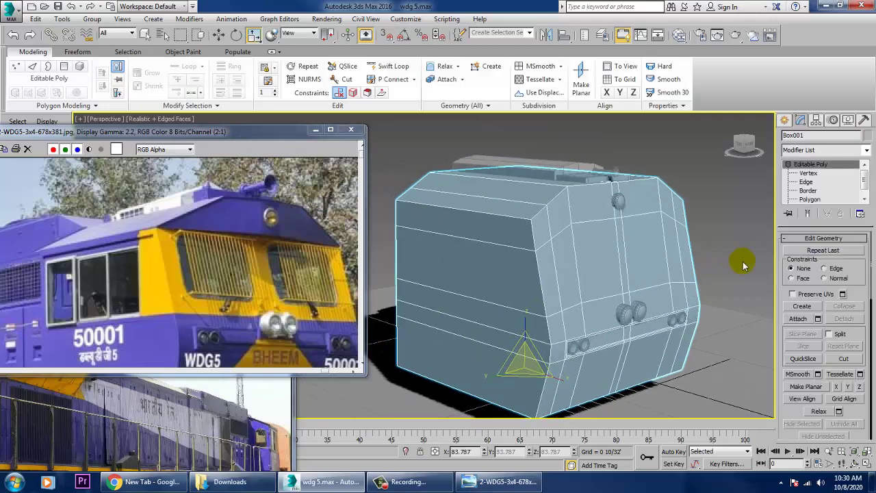
{"action": "key", "text": "w"}
{"action": "left_click", "coordinate": [700, 212]}
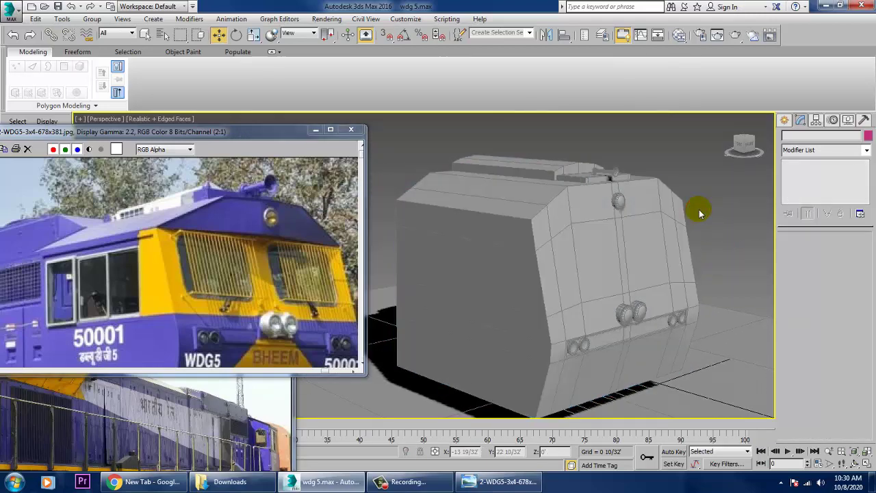